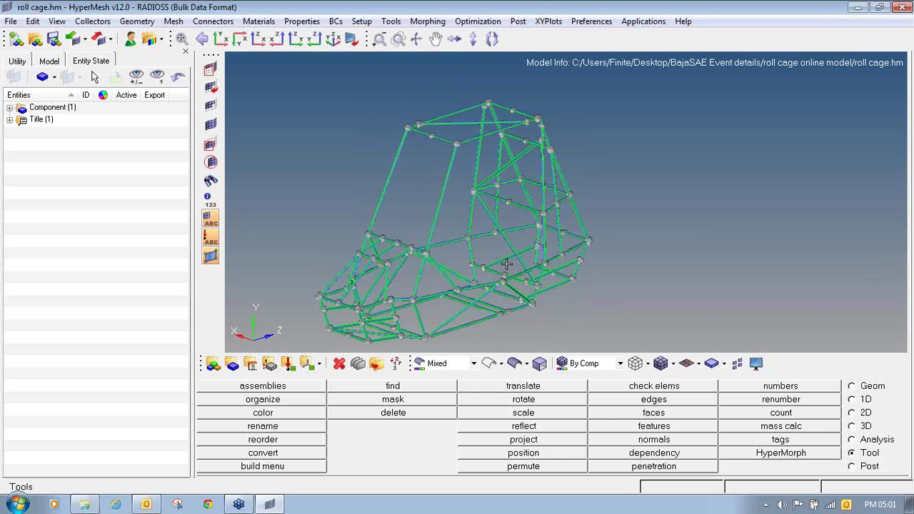
scroll(507, 264, "up", 3)
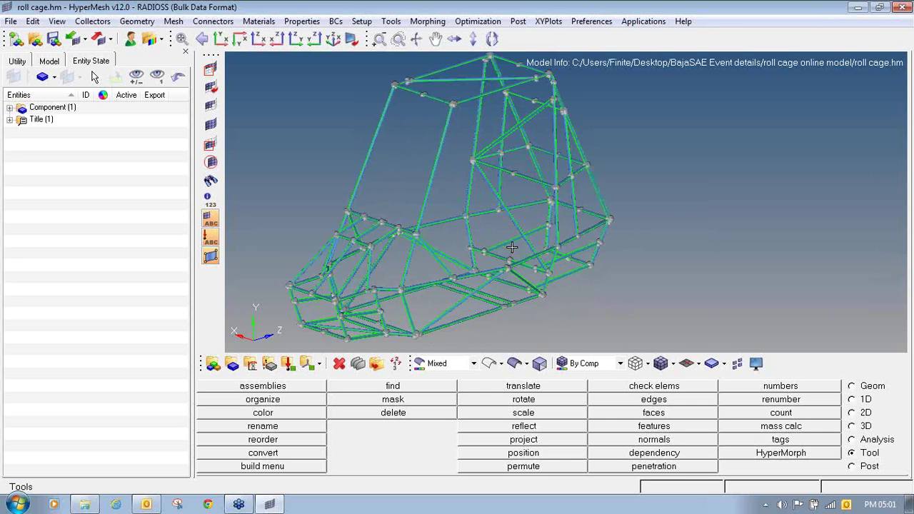
scroll(512, 247, "up", 1)
scroll(403, 259, "up", 3)
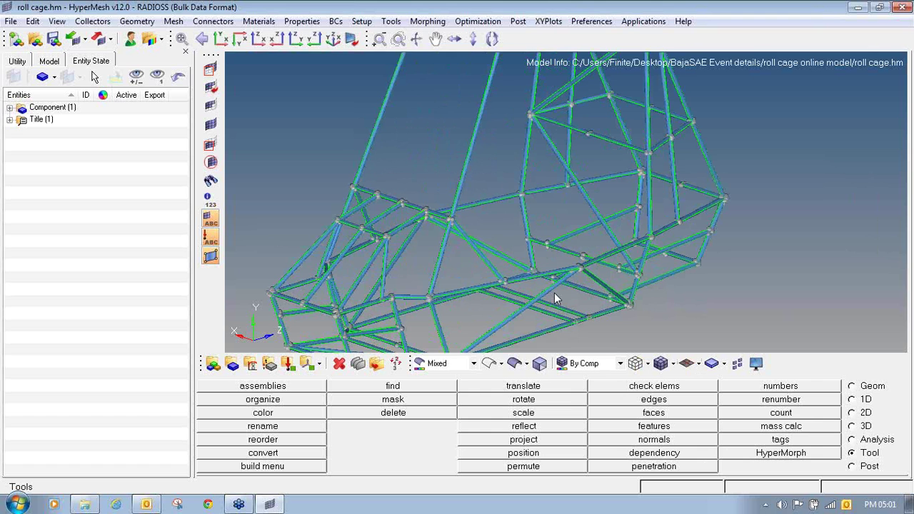
left_click(909, 158)
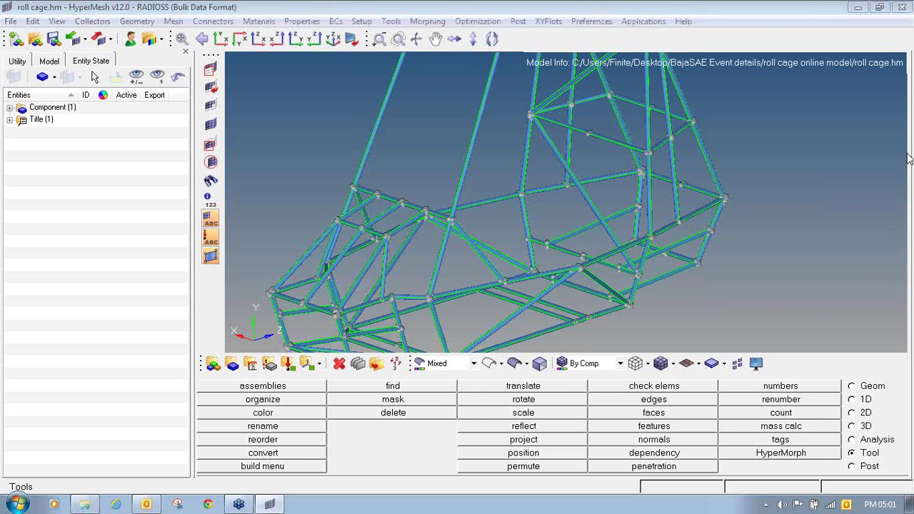
left_click(865, 178)
left_click_drag(762, 167, 774, 198)
mouse_move(754, 169)
left_mouse_down()
mouse_move(779, 148)
mouse_move(787, 162)
mouse_move(829, 151)
mouse_move(814, 163)
left_mouse_up()
left_click_drag(821, 131, 856, 110)
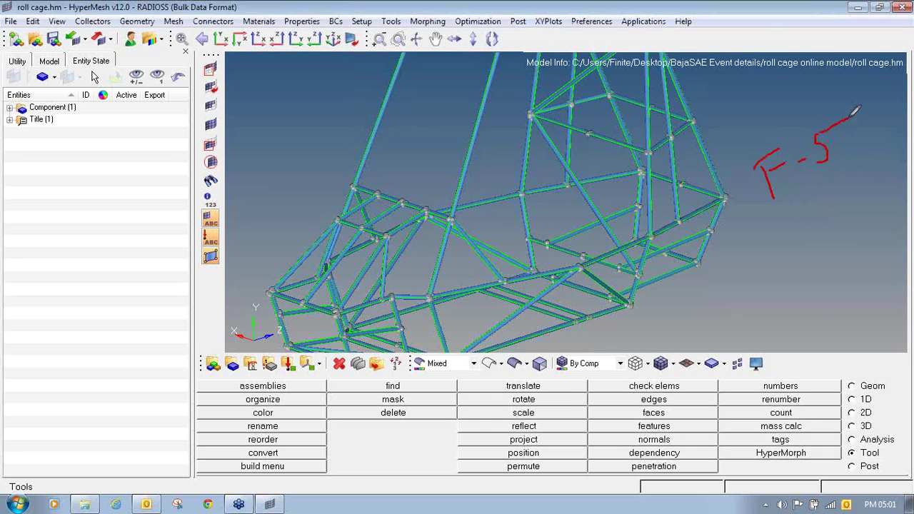
left_click(900, 155)
left_click(877, 172)
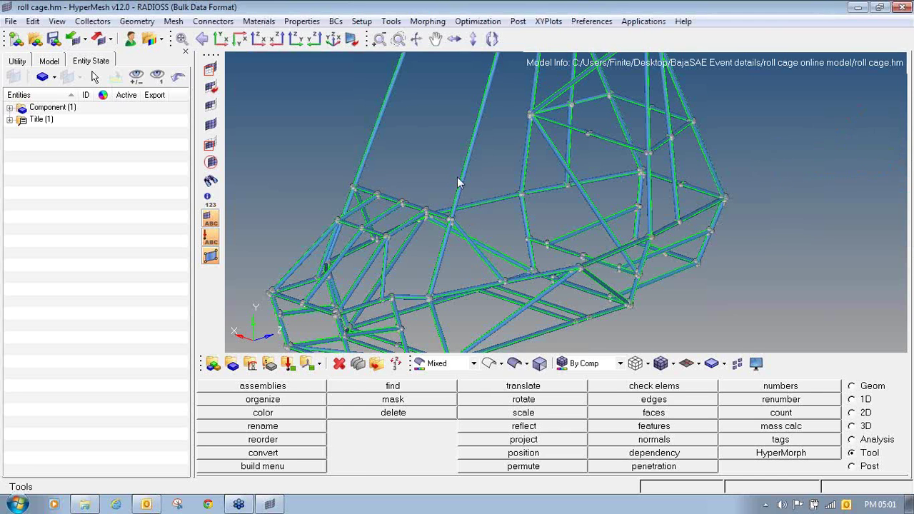
- Isolate the long slanted front tube by masking its surfaces and reversing the mask
key("F5")
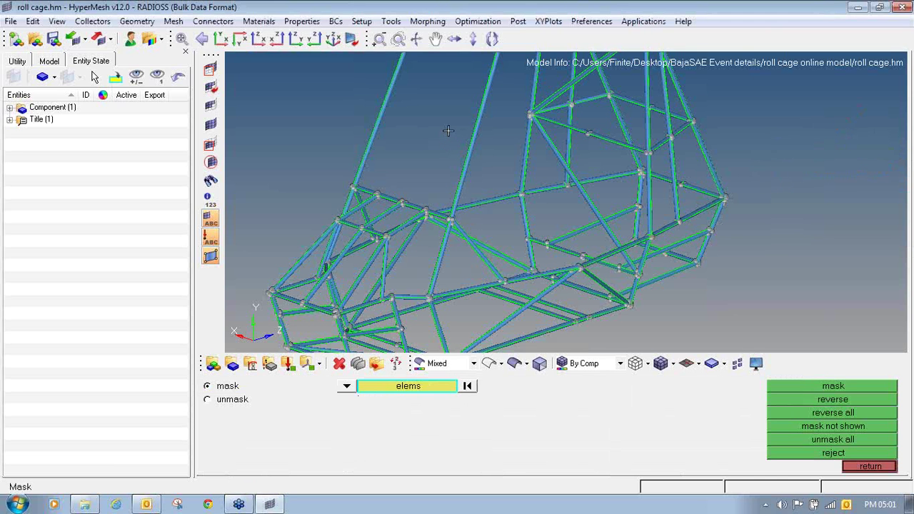
left_click_drag(448, 133, 478, 147, "shift")
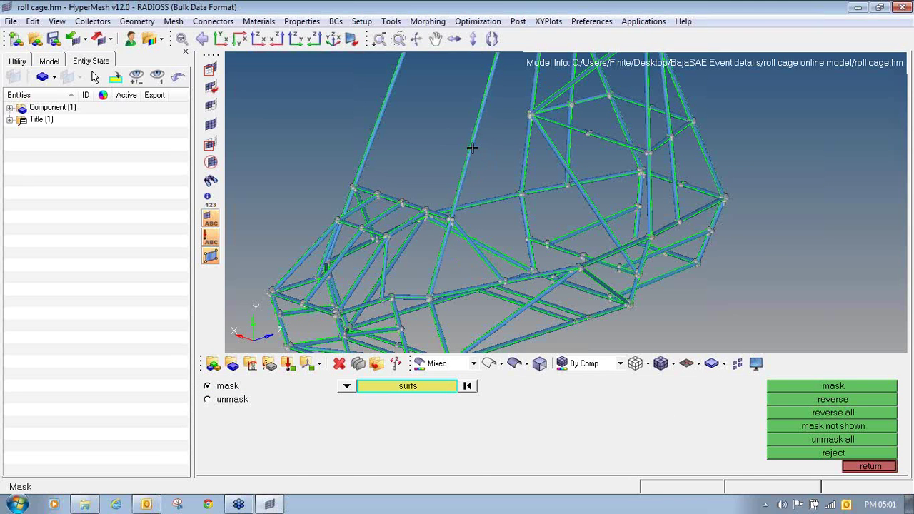
scroll(471, 148, "up", 2)
left_click_drag(423, 116, 503, 152, "shift")
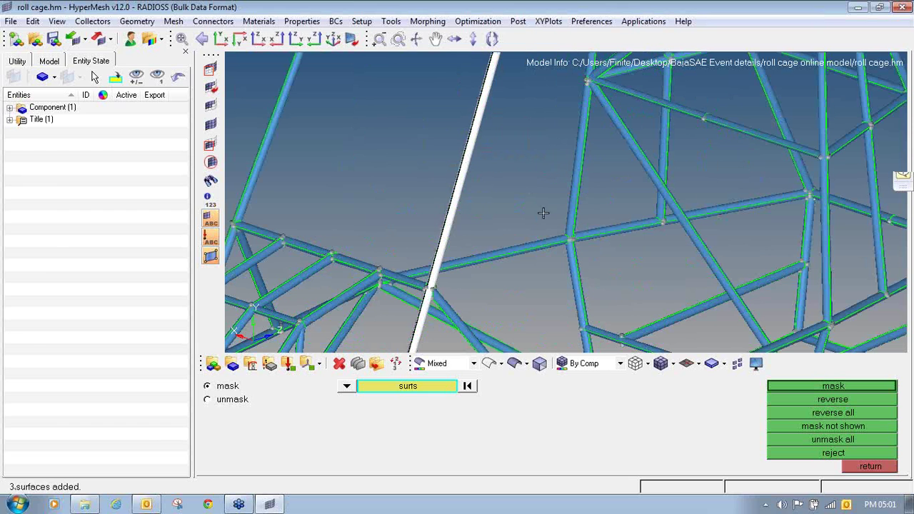
left_click(797, 389)
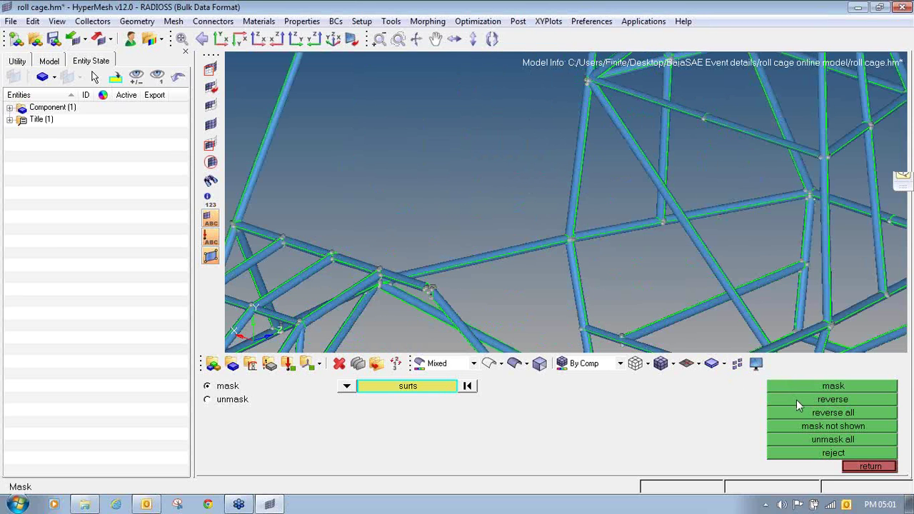
left_click(797, 399)
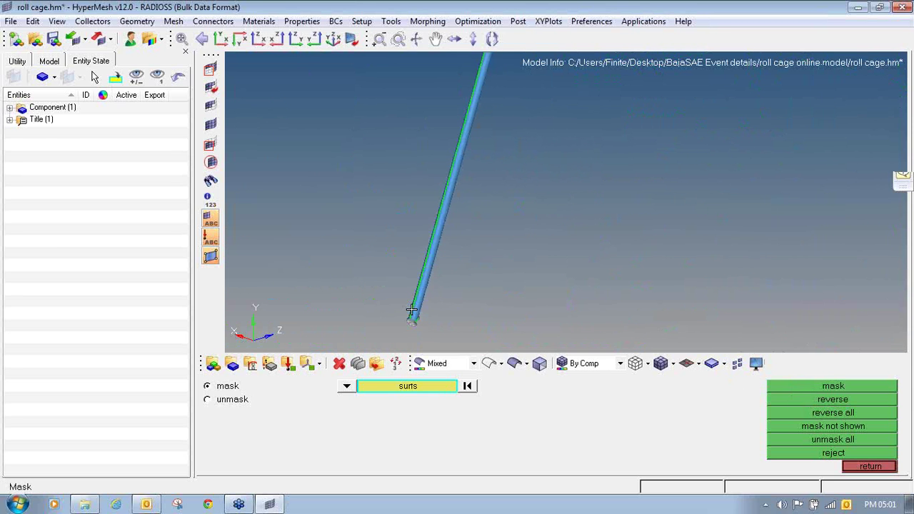
- Examine the open end of the isolated tube to compare its outer and inner wall surfaces
left_click_drag(411, 310, 438, 271, "ctrl")
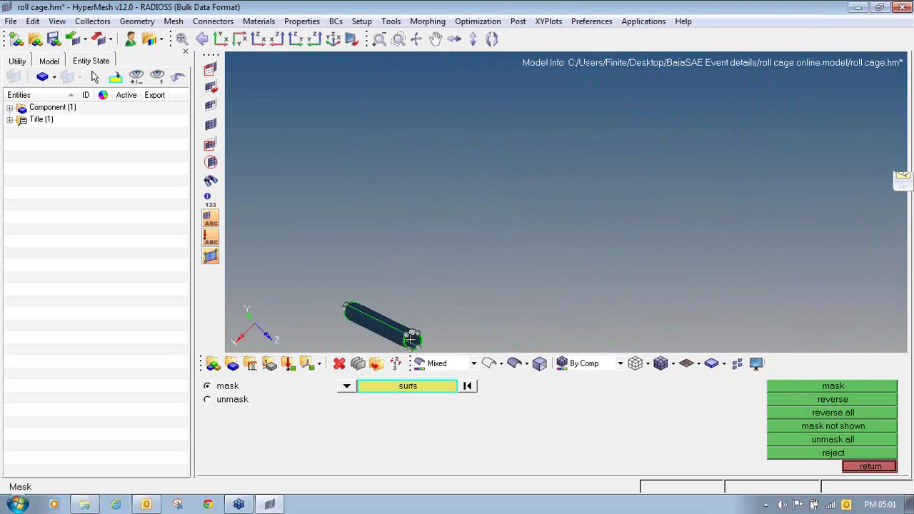
scroll(412, 340, "up", 5)
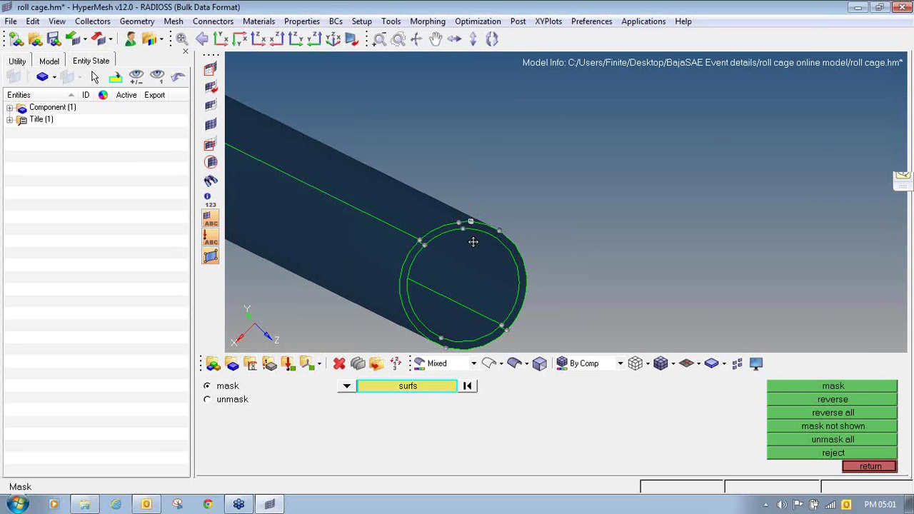
left_click_drag(473, 242, 472, 237, "ctrl")
left_click(907, 36)
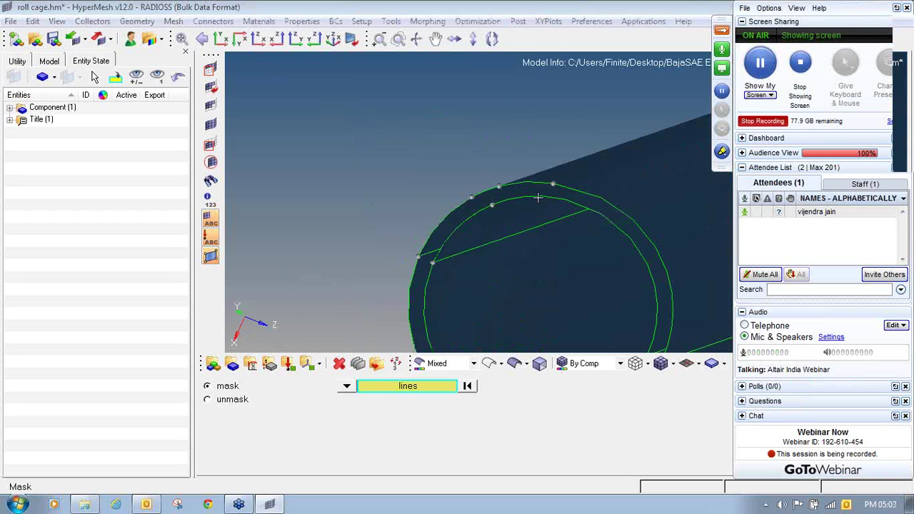
right_click_drag(538, 198, 479, 191, "ctrl")
scroll(479, 191, "down", 6)
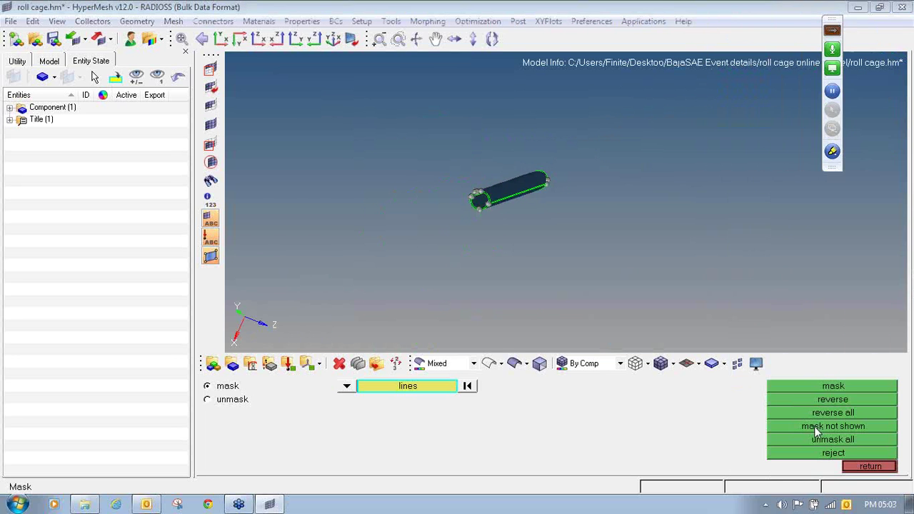
- Unmask all entities of the roll cage
left_click(816, 436)
left_click_drag(548, 172, 522, 209, "ctrl")
scroll(522, 209, "down", 10)
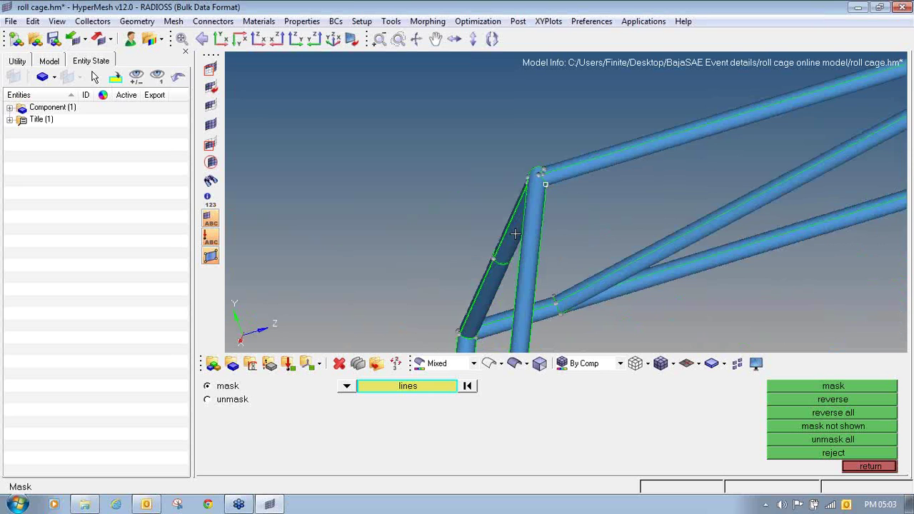
scroll(494, 182, "up", 3)
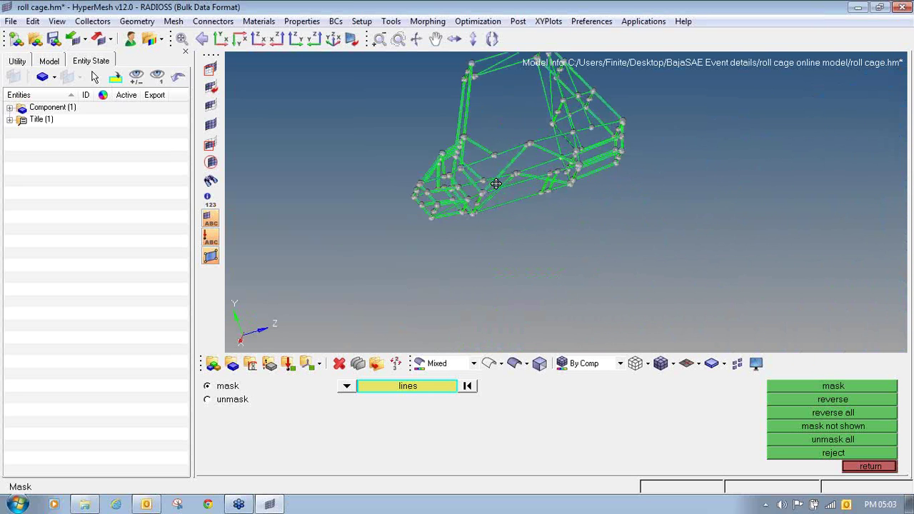
left_click_drag(493, 181, 500, 224, "ctrl")
scroll(500, 224, "up", 3)
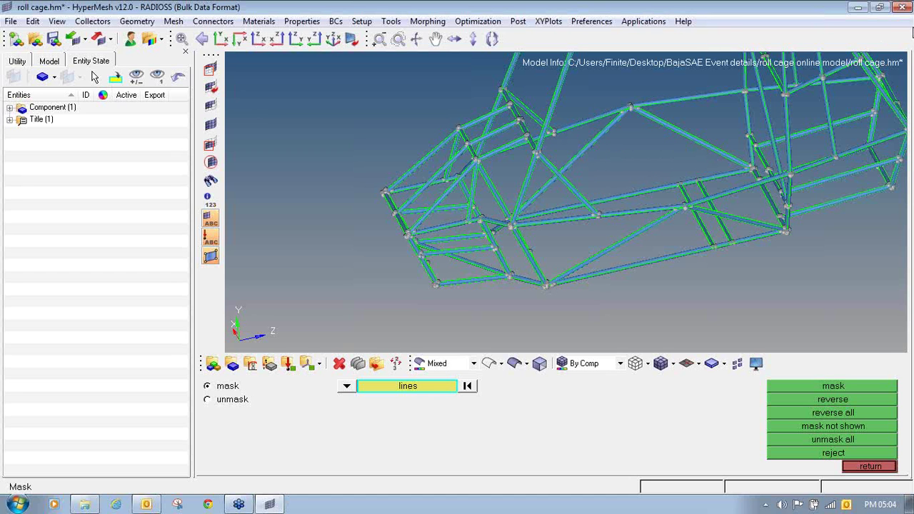
left_click(911, 33)
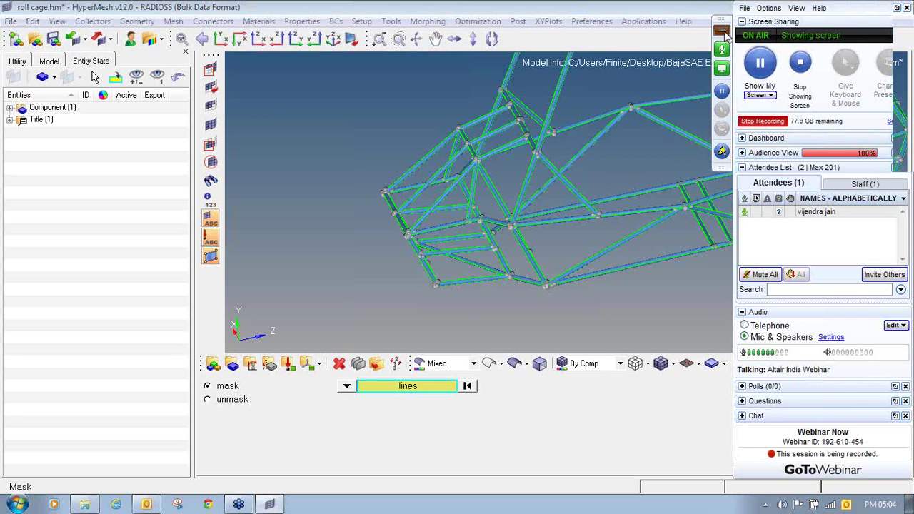
left_click(725, 34)
right_click_drag(525, 226, 552, 215, "ctrl")
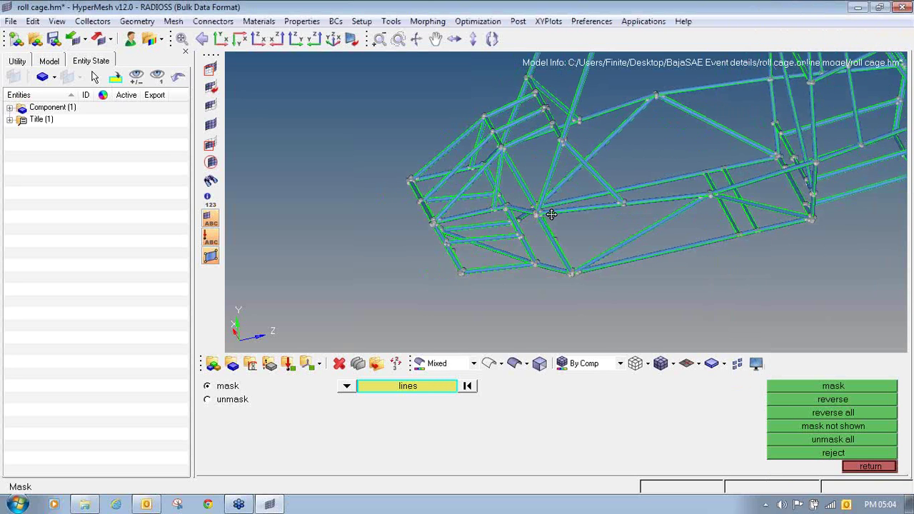
scroll(496, 220, "up", 5)
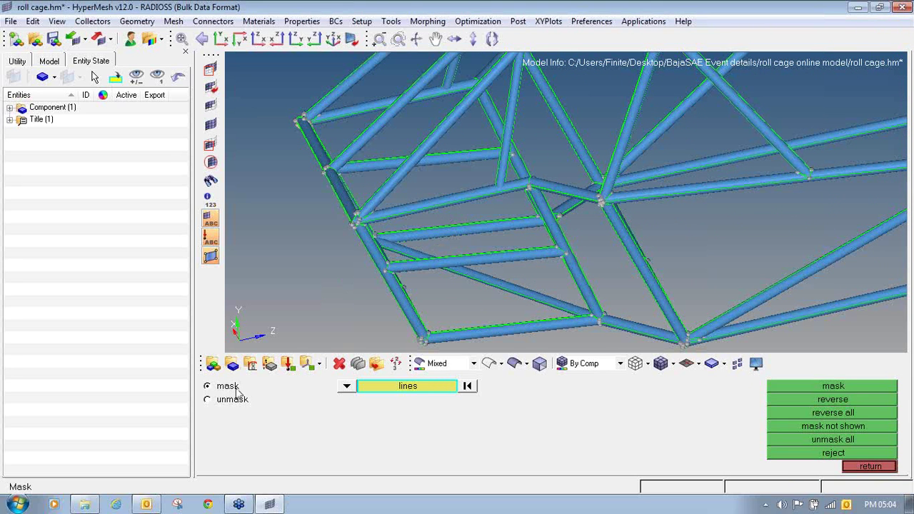
- Create a component named outer_surface with an olive colour, no card image and no property
left_click(233, 365)
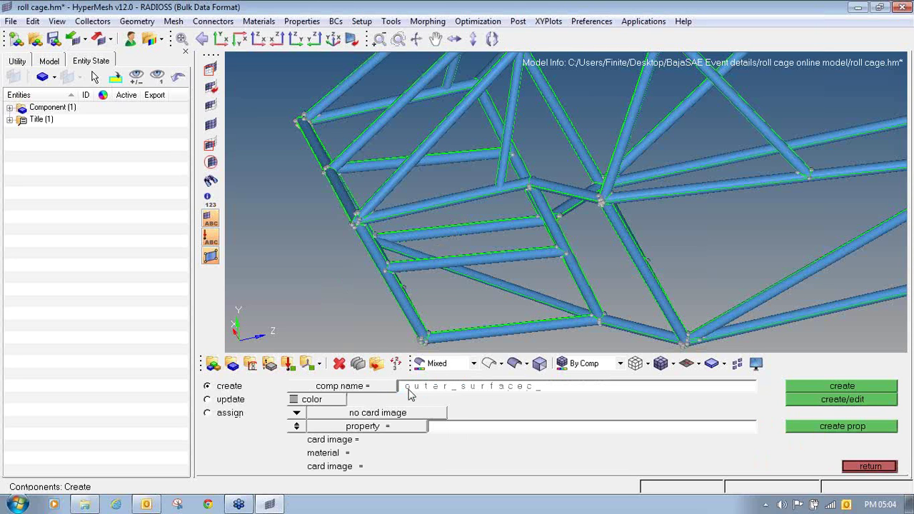
left_click(338, 399)
left_click(368, 432)
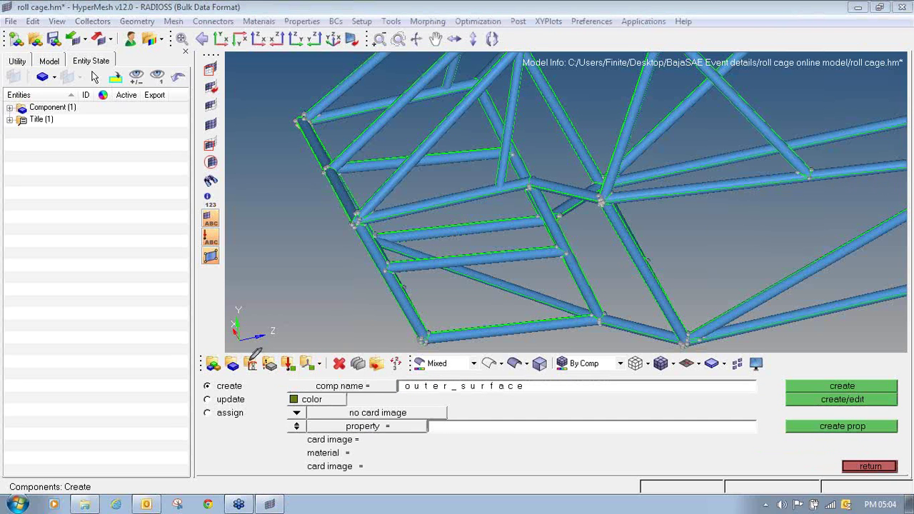
mouse_move(232, 349)
left_mouse_down()
mouse_move(220, 371)
mouse_move(243, 363)
mouse_move(234, 349)
left_mouse_up()
left_click(296, 426)
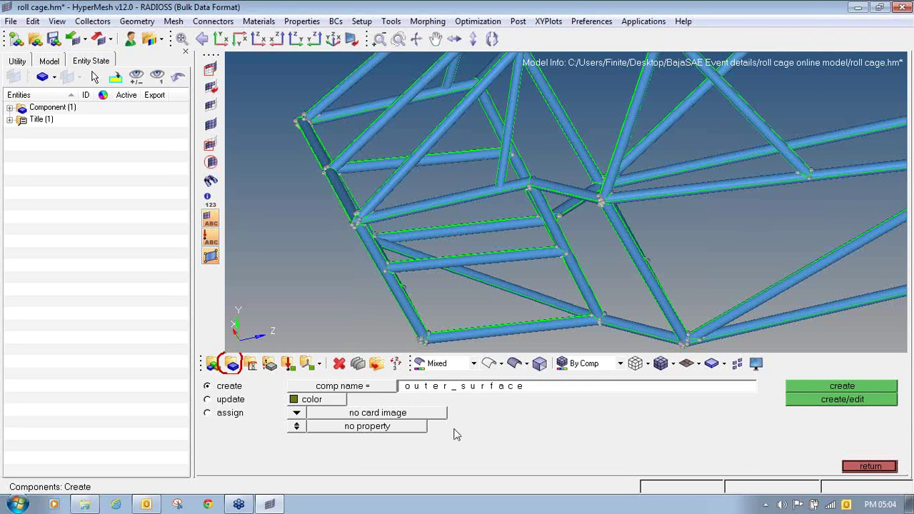
left_click(854, 386)
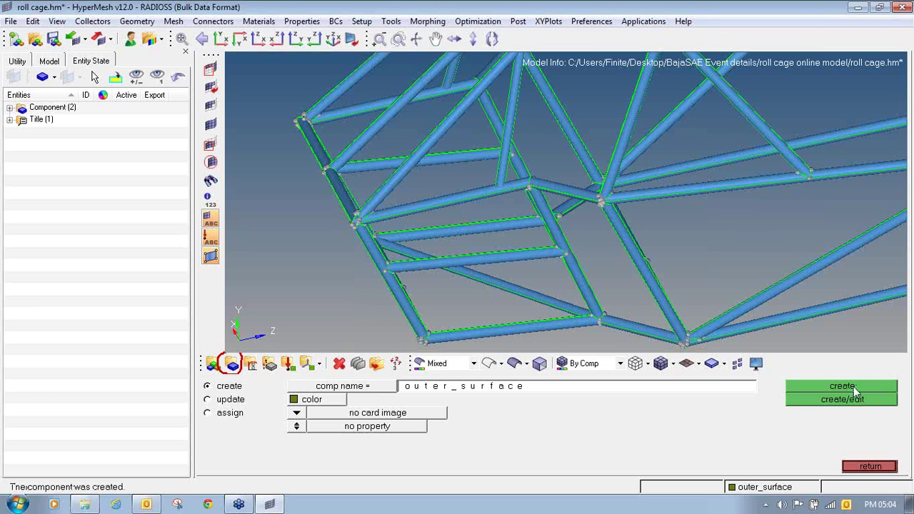
- Create a second component named inner_surface with an orange colour, no card image and no property
left_click(477, 386)
type("inn")
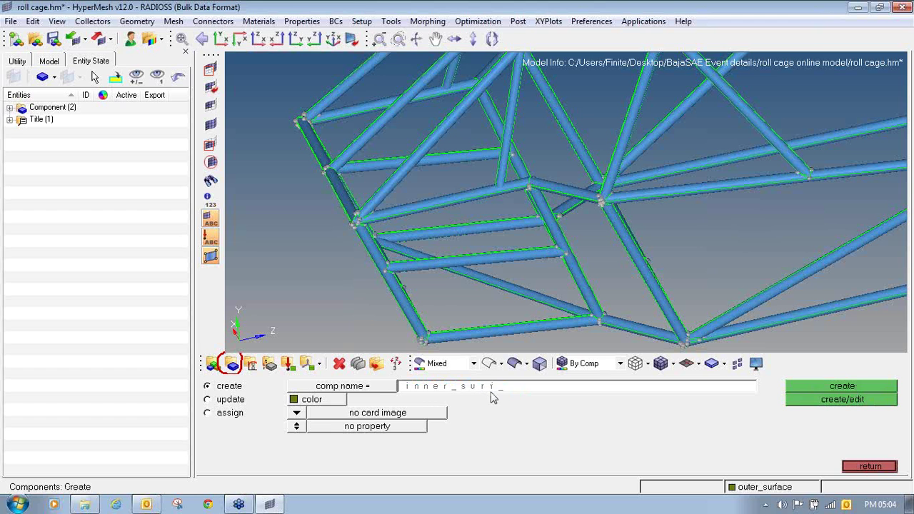
left_click(299, 403)
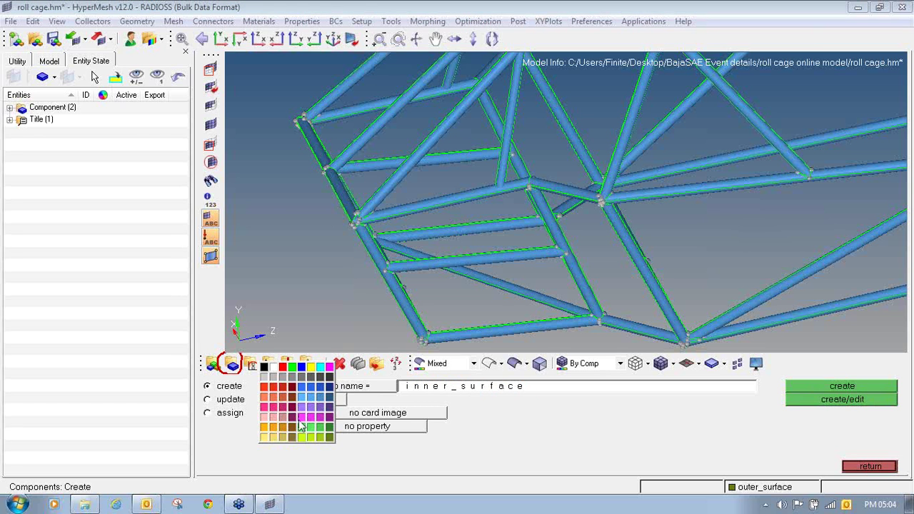
left_click(284, 436)
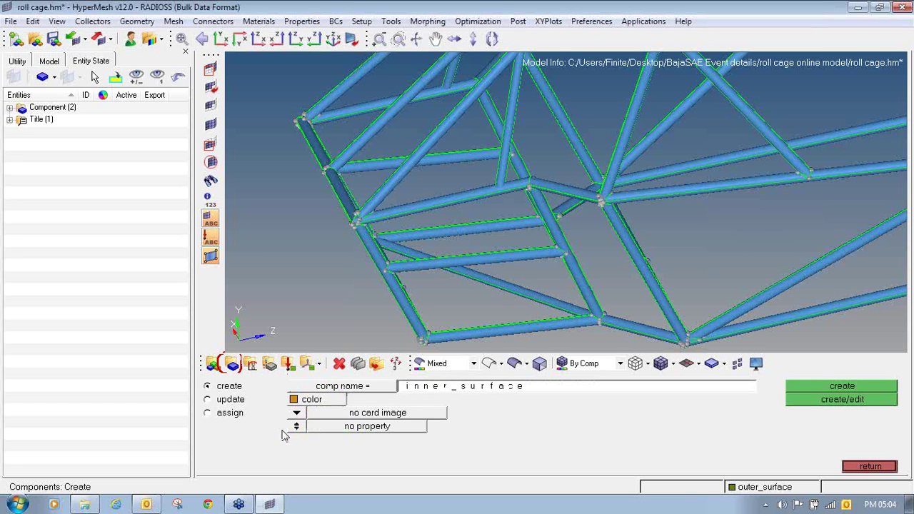
left_click(852, 385)
left_click(854, 468)
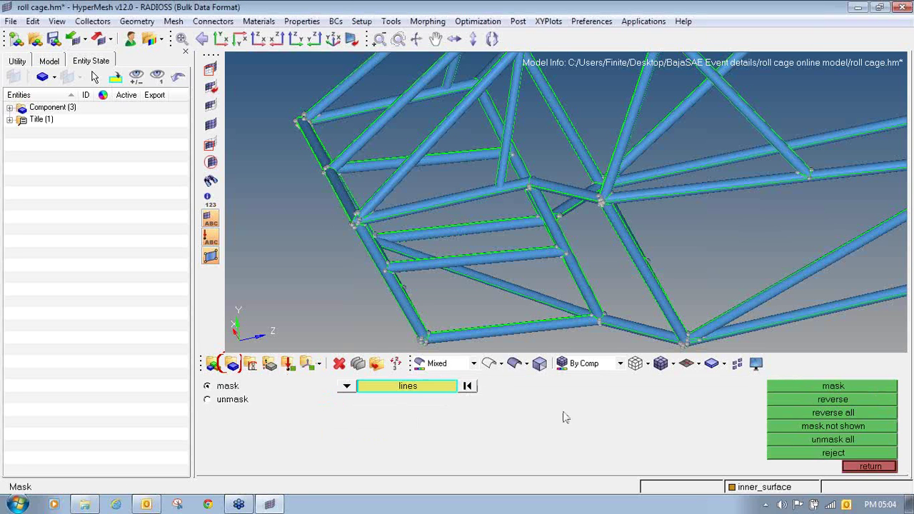
- Leave masking and start the Organize command for moving entities between components
left_click(890, 468)
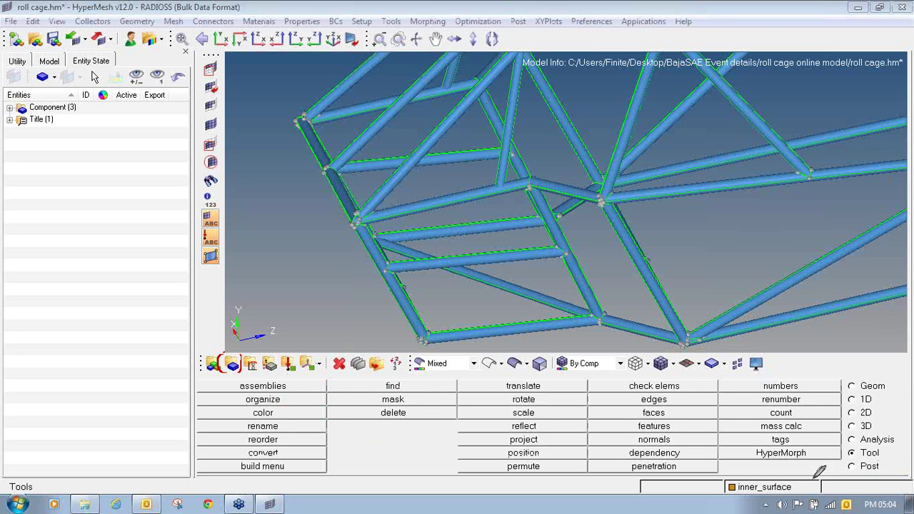
mouse_move(876, 445)
left_mouse_down()
mouse_move(847, 448)
mouse_move(861, 461)
mouse_move(877, 449)
left_mouse_up()
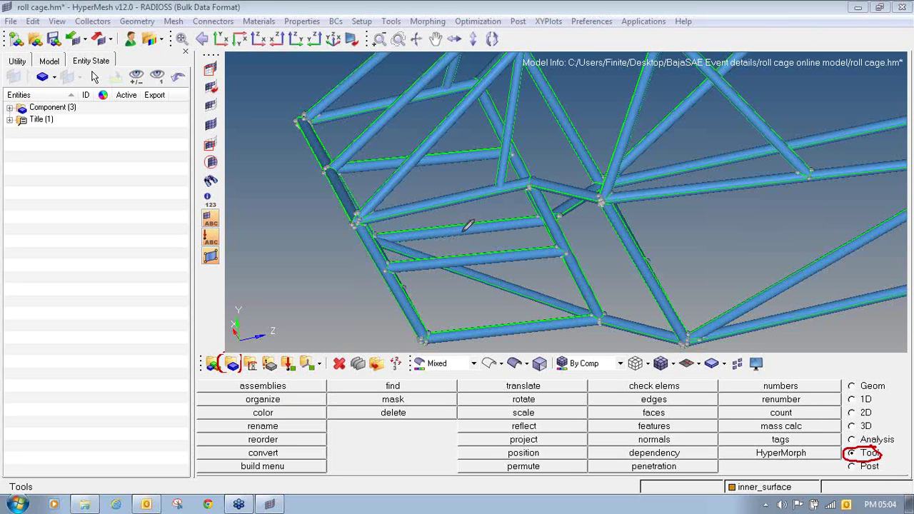
mouse_move(270, 392)
left_mouse_down()
mouse_move(243, 400)
mouse_move(300, 395)
mouse_move(263, 381)
left_mouse_up()
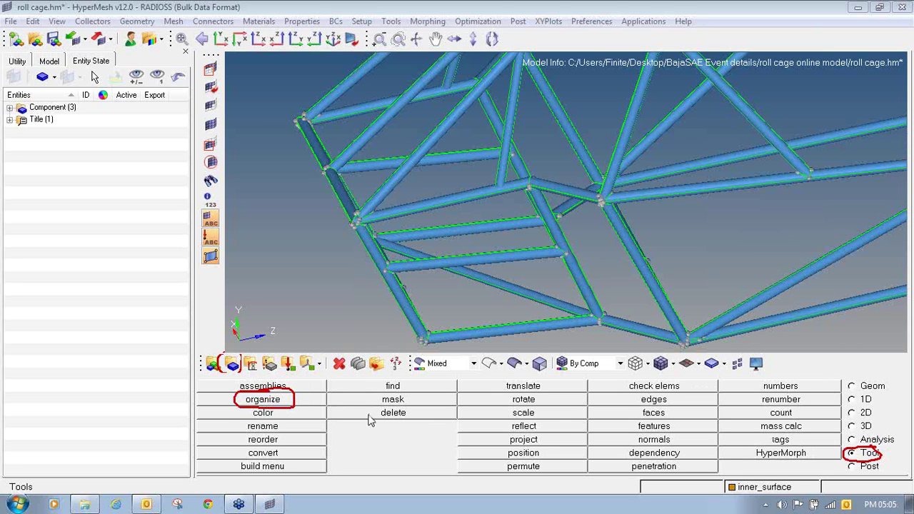
left_click(294, 404)
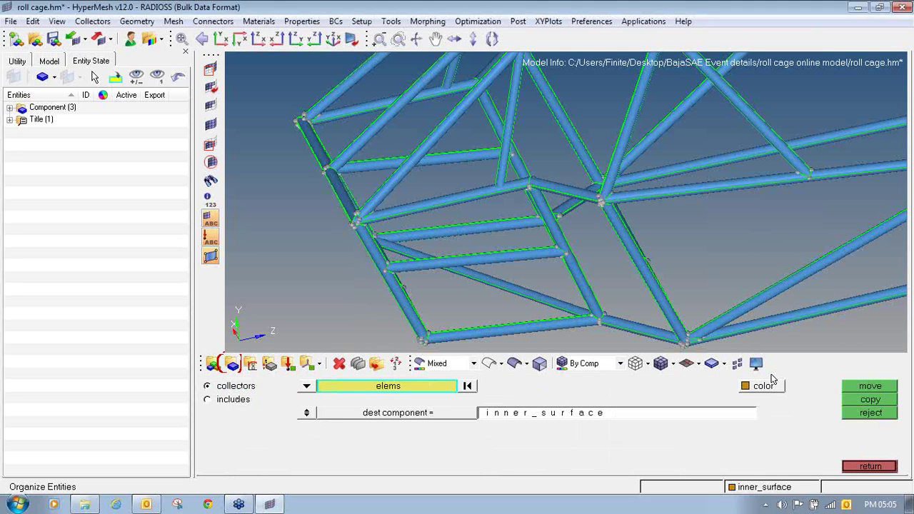
right_click_drag(504, 263, 479, 198, "ctrl")
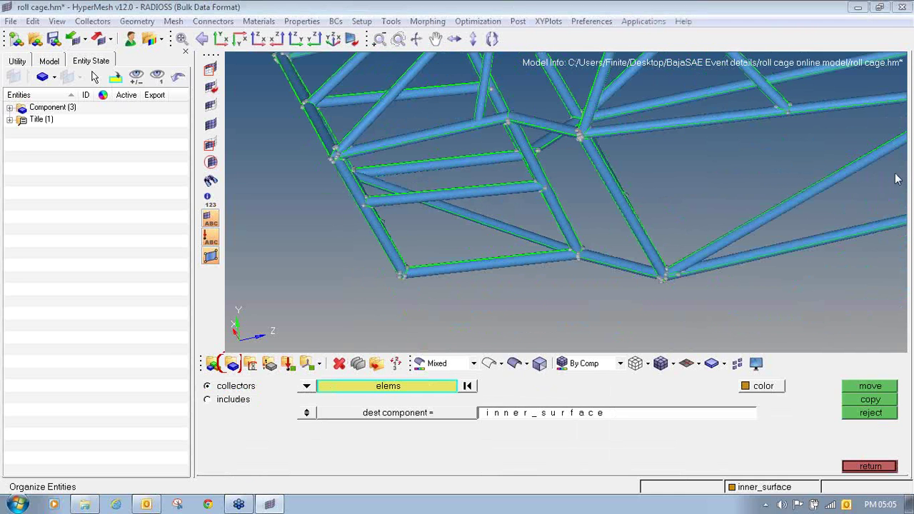
mouse_move(223, 373)
left_mouse_down()
mouse_move(196, 377)
mouse_move(208, 393)
mouse_move(261, 389)
mouse_move(202, 383)
left_mouse_up()
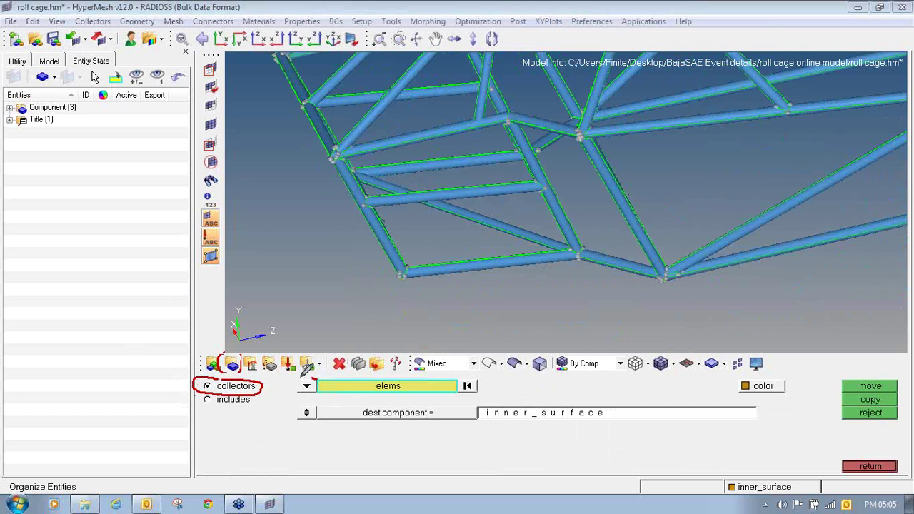
mouse_move(306, 376)
left_mouse_down()
mouse_move(294, 391)
mouse_move(323, 385)
mouse_move(308, 375)
left_mouse_up()
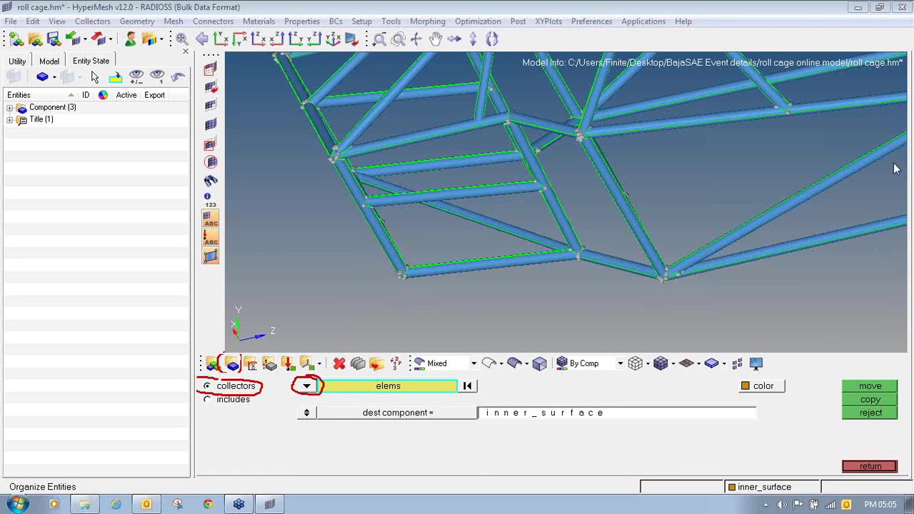
- Set the entity type to surfaces and select the outer surfaces of the slanted front tube and the two crossing tubes joined to it
left_click(307, 386)
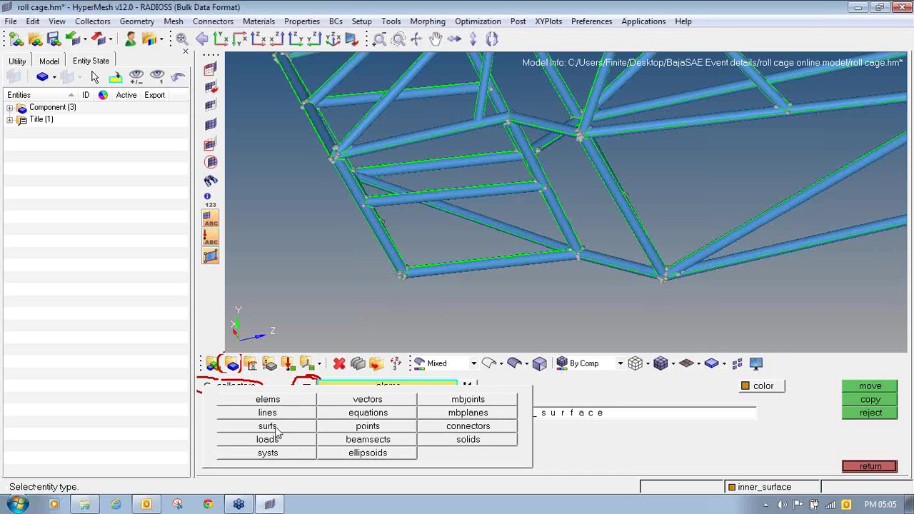
left_click(275, 426)
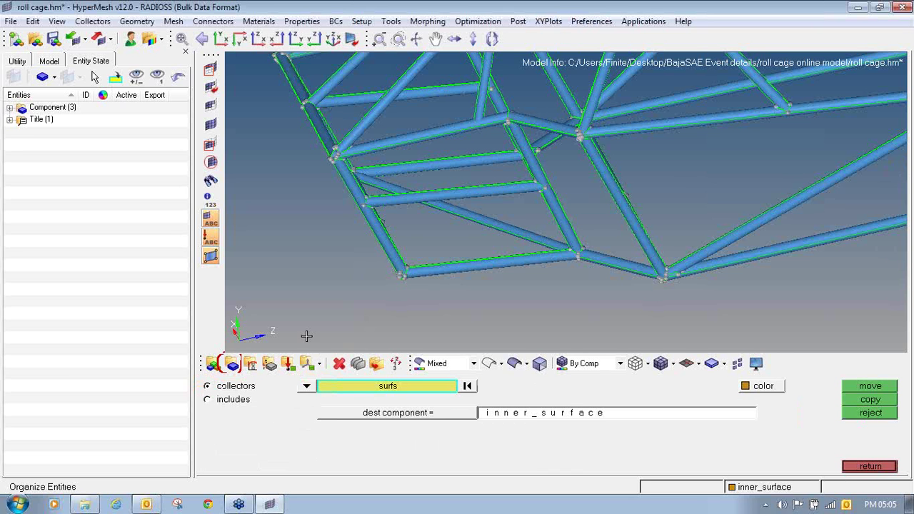
left_click_drag(431, 203, 395, 244, "ctrl")
scroll(395, 244, "up", 5)
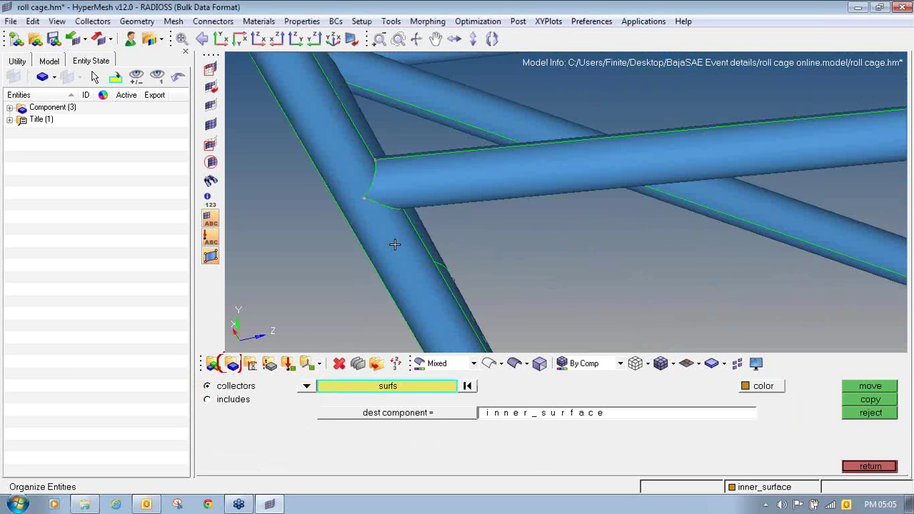
left_click(394, 242)
left_click(408, 194)
scroll(365, 135, "down", 3)
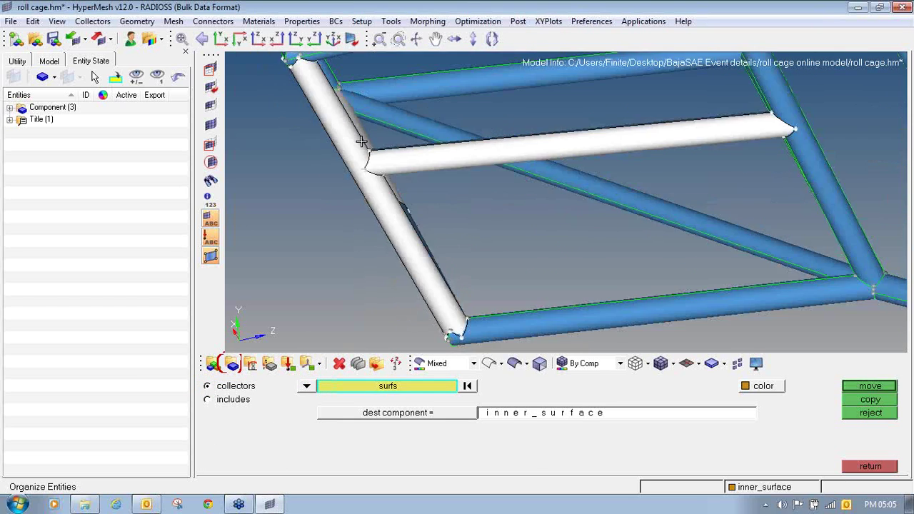
scroll(395, 173, "up", 5)
scroll(385, 173, "down", 3)
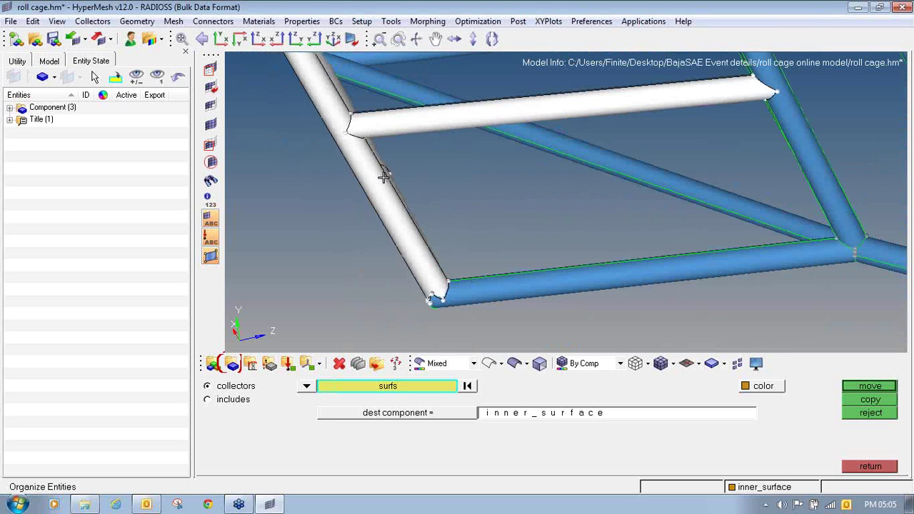
scroll(465, 291, "up", 4)
left_click(467, 292)
scroll(467, 293, "down", 4)
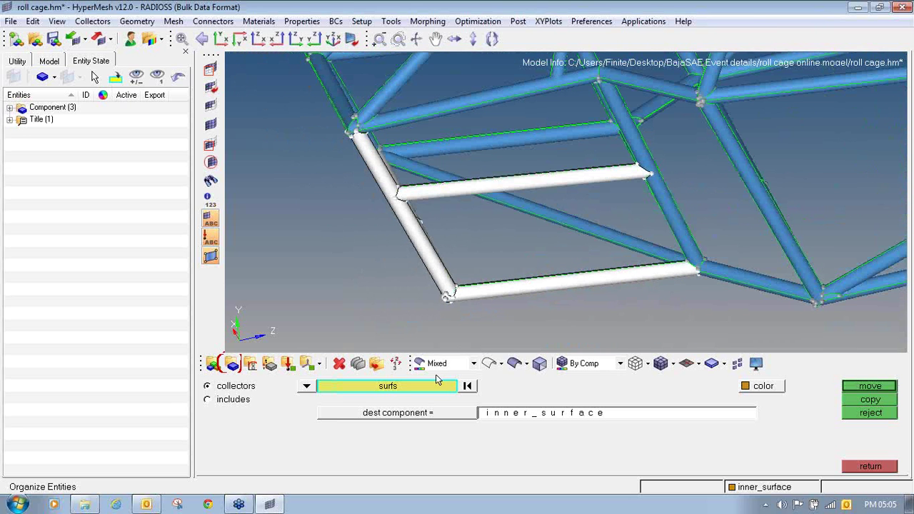
- Set outer_surface as the destination component and add the outer surfaces of the diagonal and cross tubes at the front joint
left_click(420, 419)
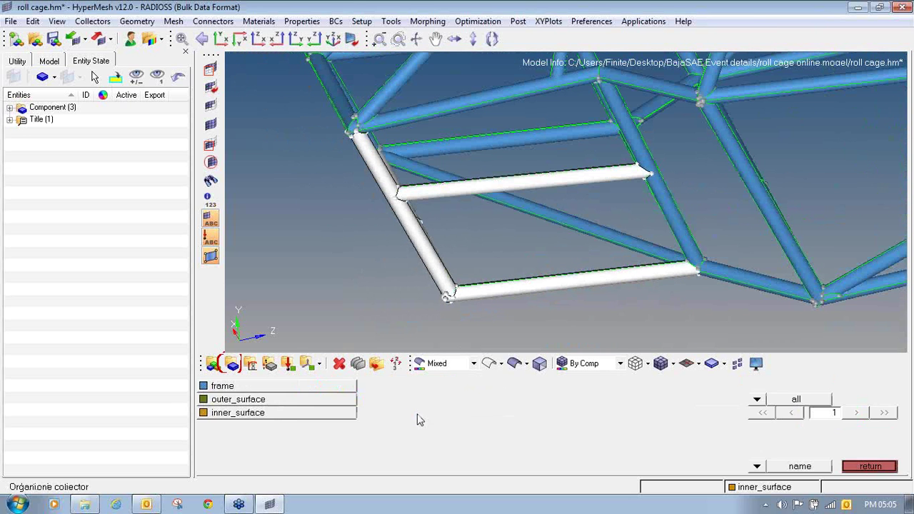
left_click(290, 405)
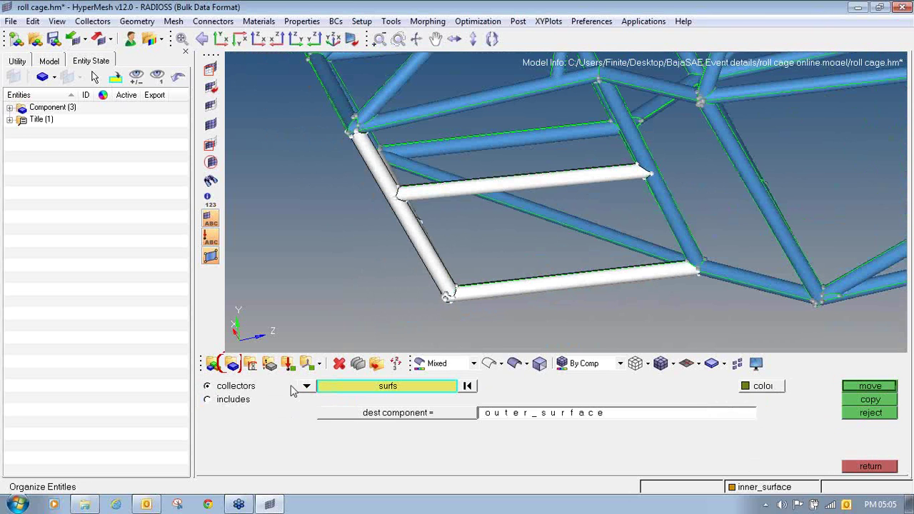
scroll(399, 243, "up", 6)
left_click(426, 233)
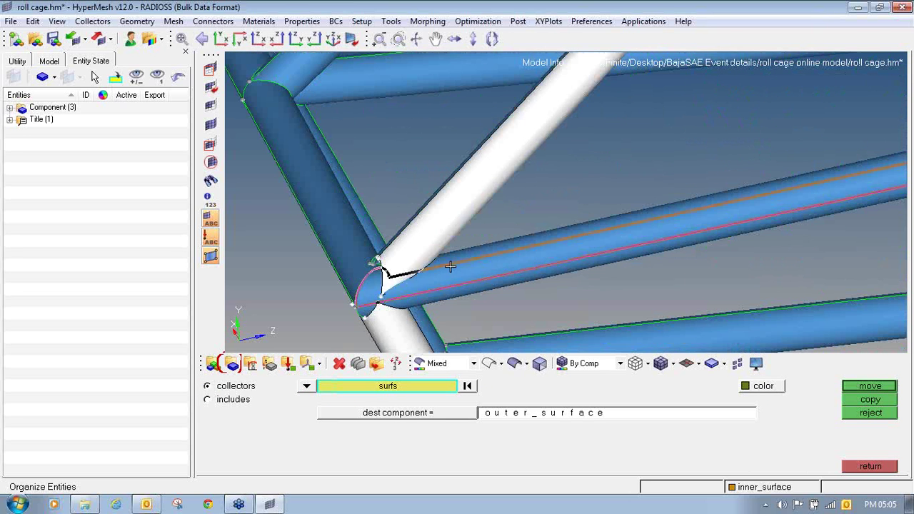
left_click(465, 280)
scroll(464, 172, "down", 3)
left_click(466, 219)
left_click(450, 237)
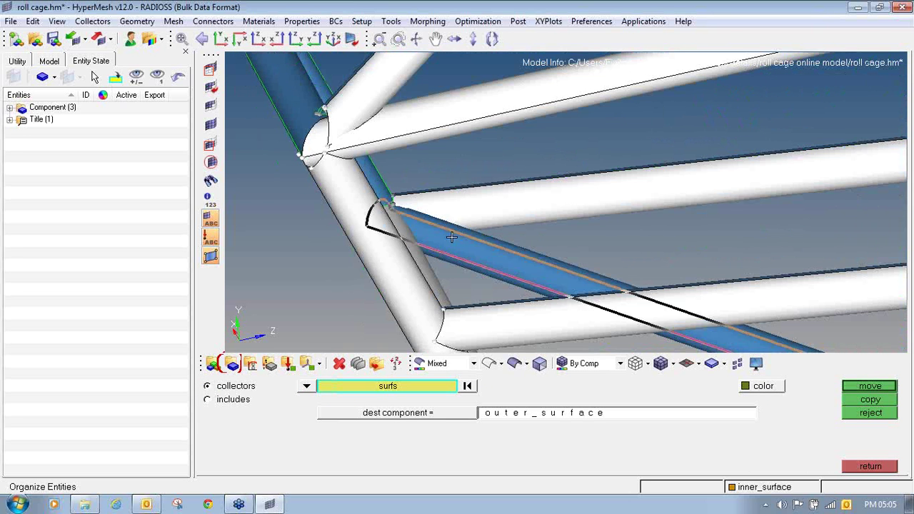
- Add the outer surfaces of the next slanted front tube and move the whole selection into outer_surface
right_click_drag(352, 164, 467, 275, "ctrl")
left_click(374, 144)
left_click(407, 138)
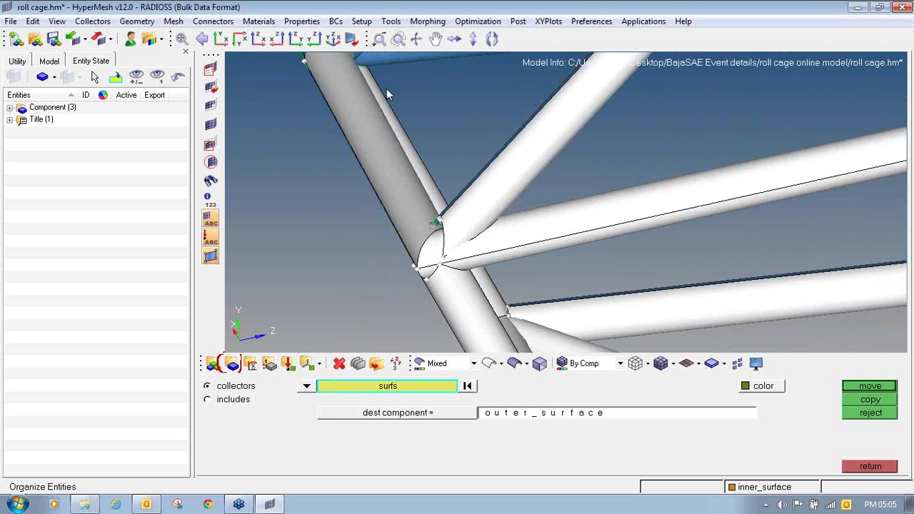
right_click_drag(390, 94, 450, 222, "ctrl")
left_click(854, 388)
- Move the outer surfaces of the horizontal, diagonal and slanted tubes at the upper front joint into outer_surface
left_click(431, 196)
left_click(361, 166)
left_click(295, 150)
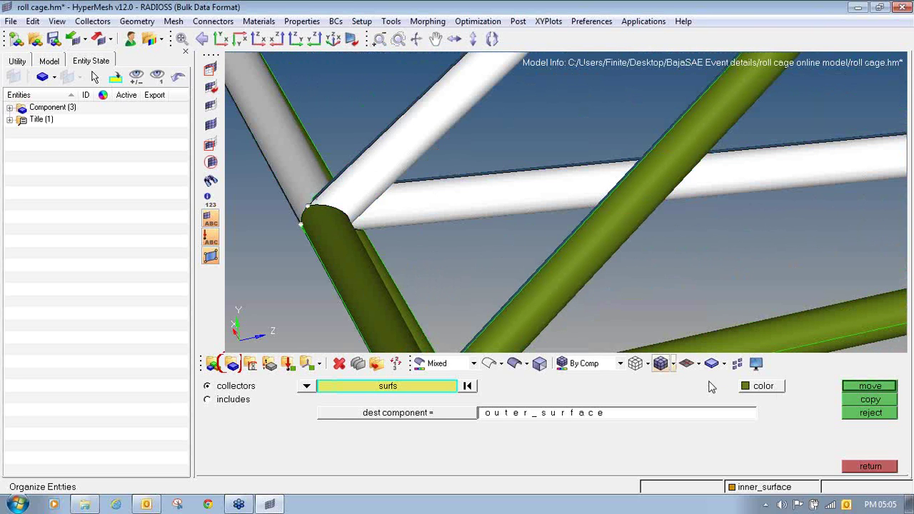
left_click(848, 388)
scroll(459, 184, "down", 6)
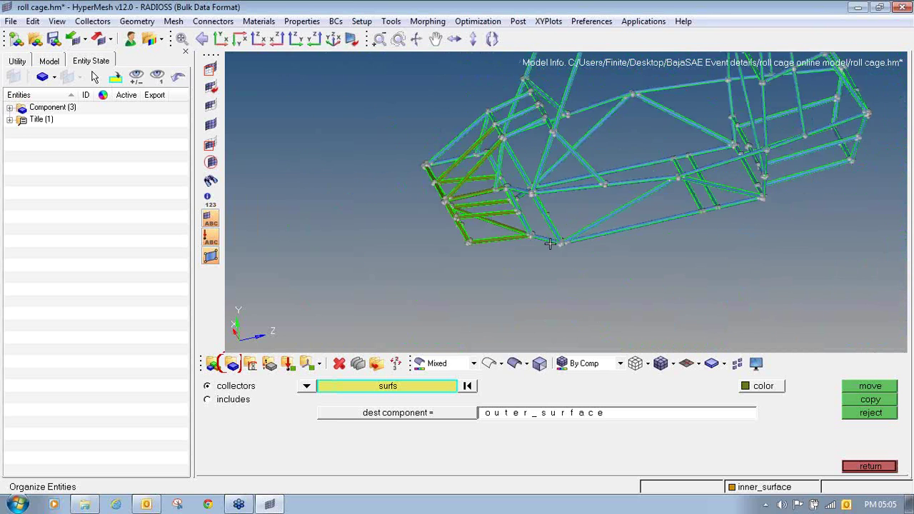
- Move the outer surfaces of the tubes meeting at the two lower joints behind the front section into outer_surface
scroll(550, 244, "up", 7)
left_click(537, 227)
left_click(593, 215)
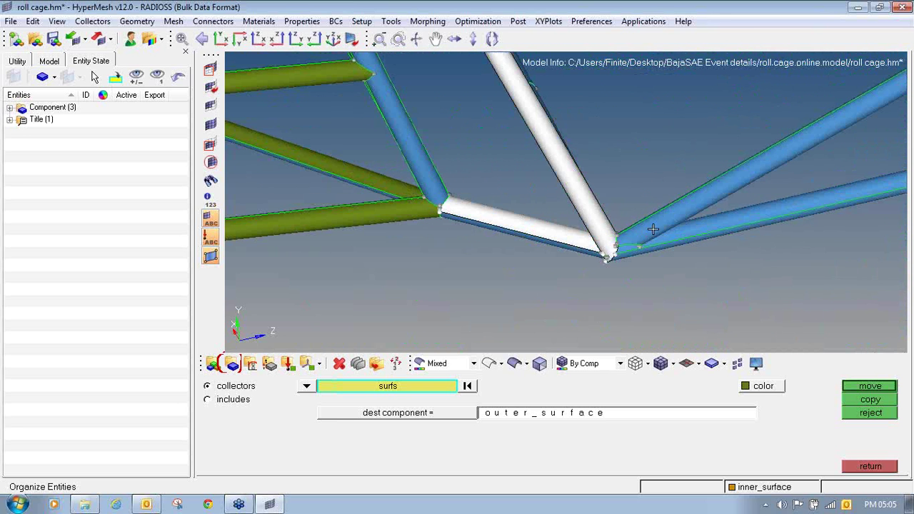
left_click(653, 228)
left_click(673, 248)
left_click(671, 248)
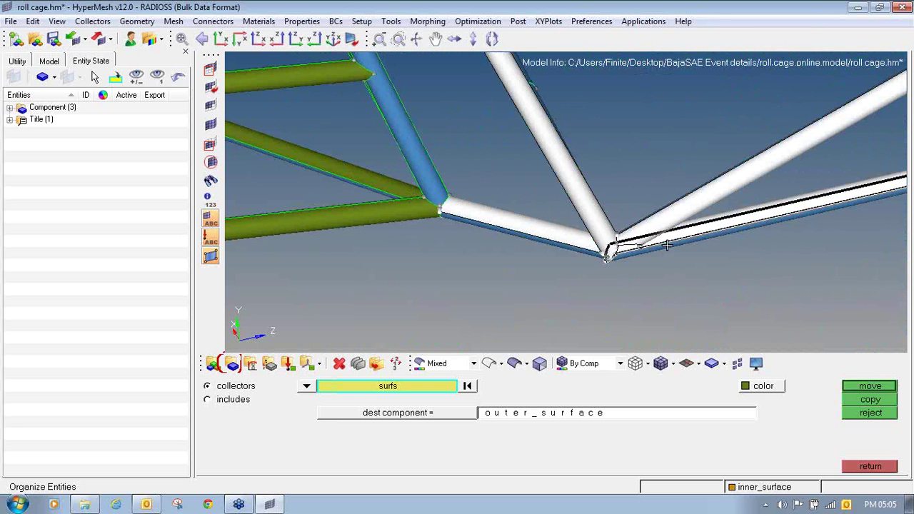
left_click(391, 132)
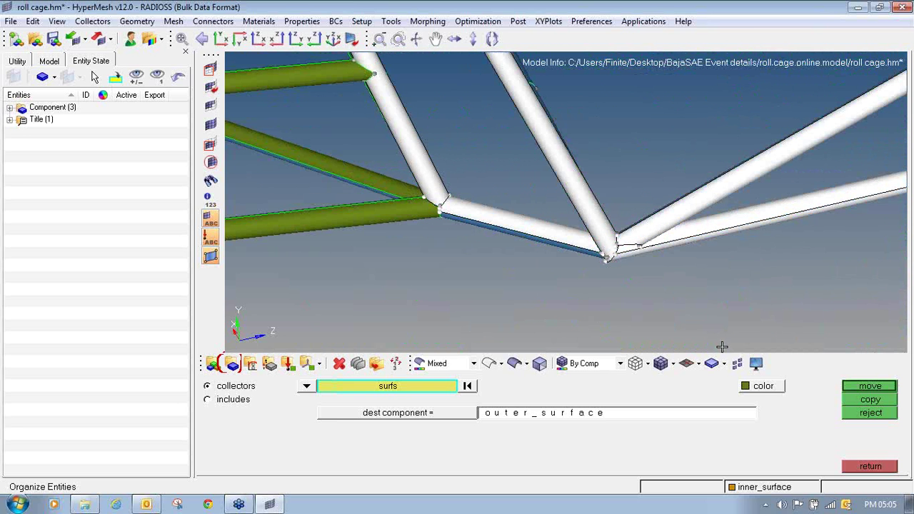
left_click(850, 389)
- Expand the component list in the model browser and hide the outer_surface geometry
left_click(9, 107)
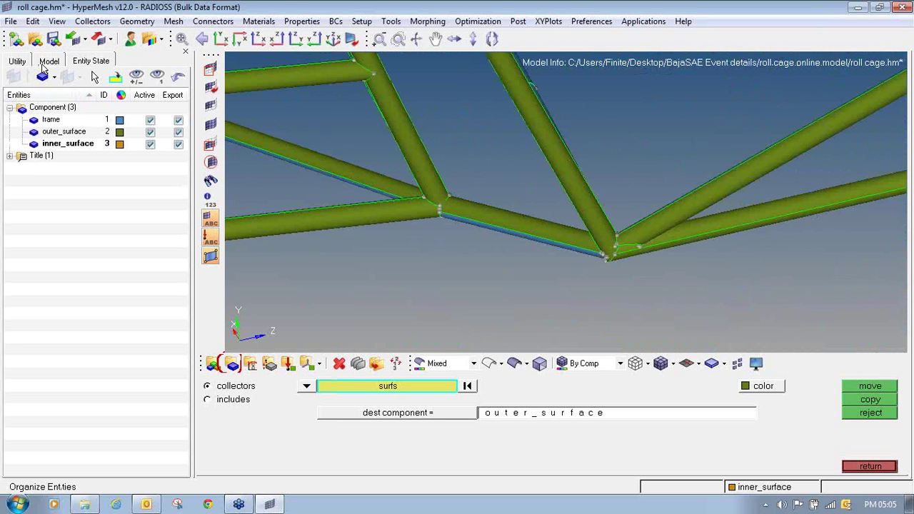
left_click(44, 63)
left_click(9, 138)
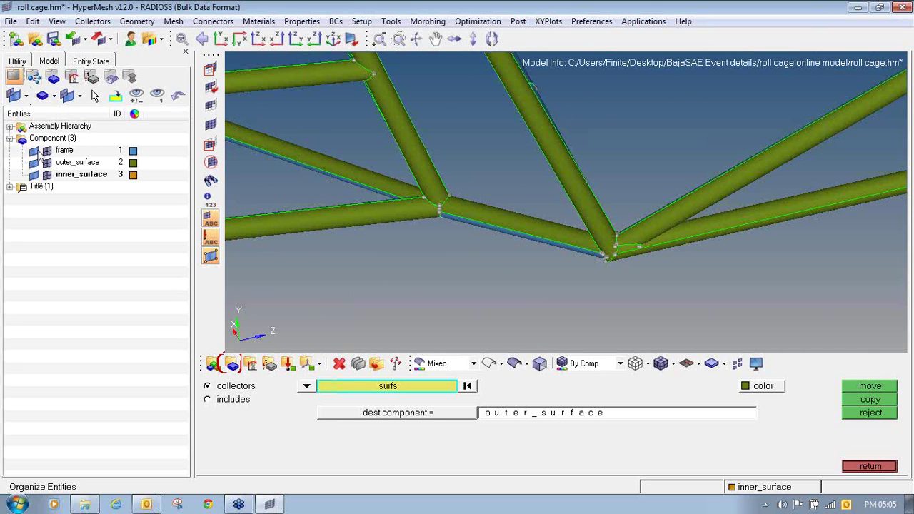
left_click(34, 163)
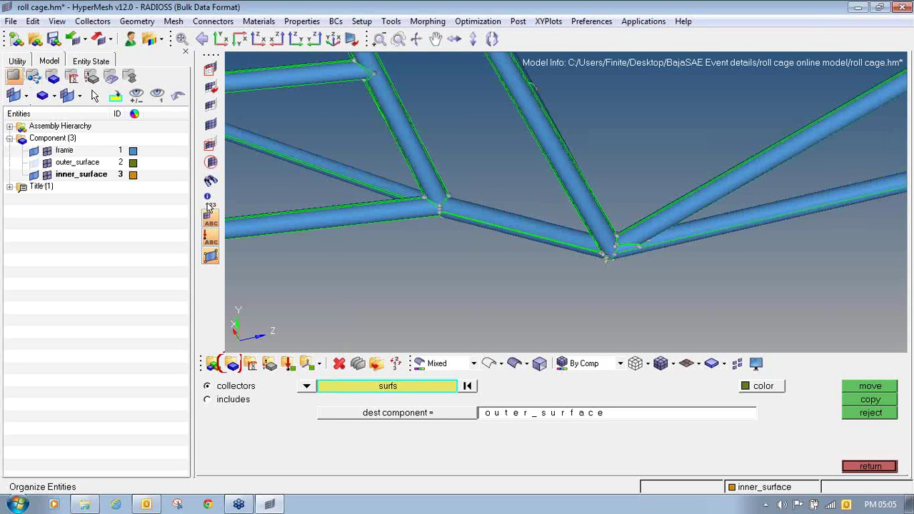
- Move the remaining outer surface along the side of the upright tube into outer_surface
left_click_drag(408, 253, 521, 219, "ctrl")
scroll(447, 226, "up", 3)
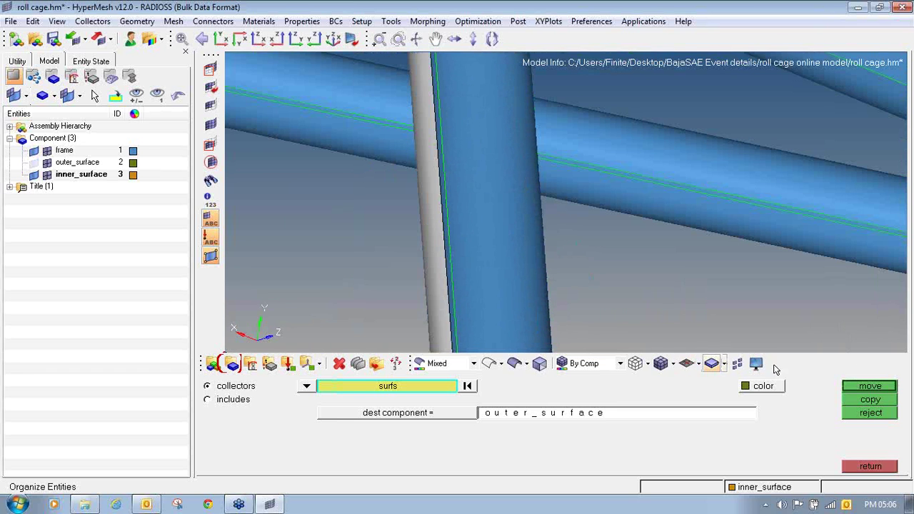
left_click(871, 387)
scroll(493, 243, "down", 5)
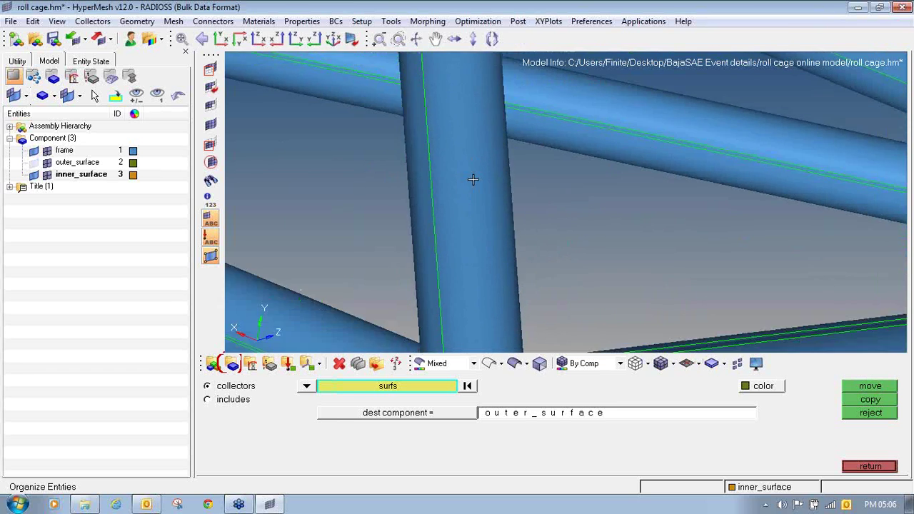
- Change the destination component to inner_surface and move the upright tube's exposed inner surface into it
scroll(486, 301, "up", 3)
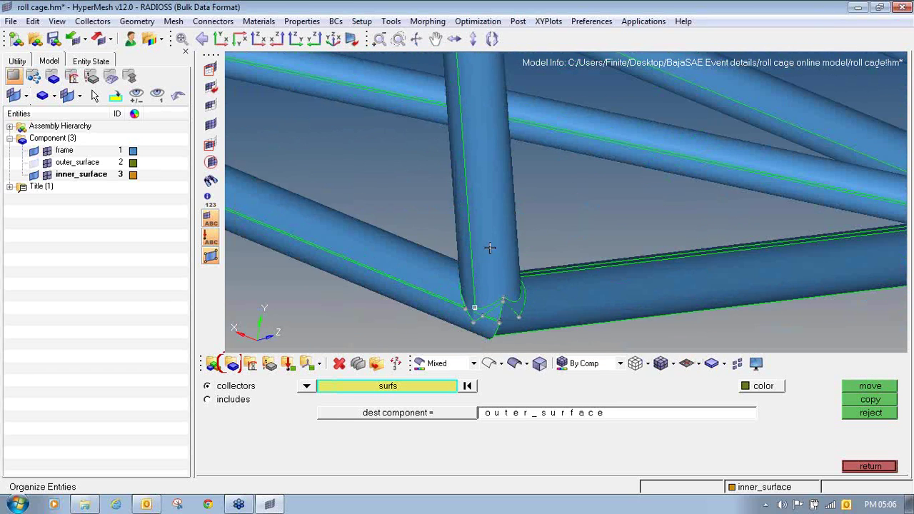
left_click_drag(480, 240, 482, 215, "ctrl")
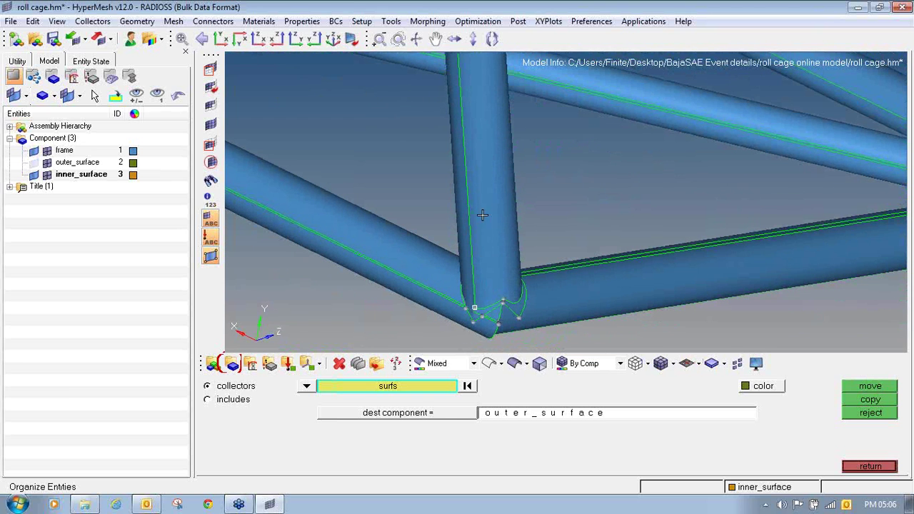
left_click(437, 412)
left_click(251, 415)
left_click(517, 168)
middle_click(517, 168)
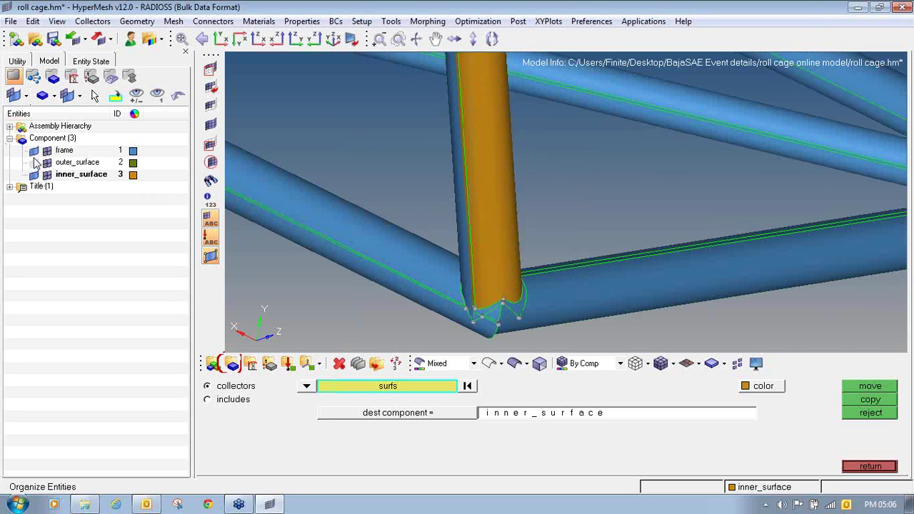
left_click(34, 175)
left_click_drag(556, 258, 470, 211, "ctrl")
left_click(431, 247)
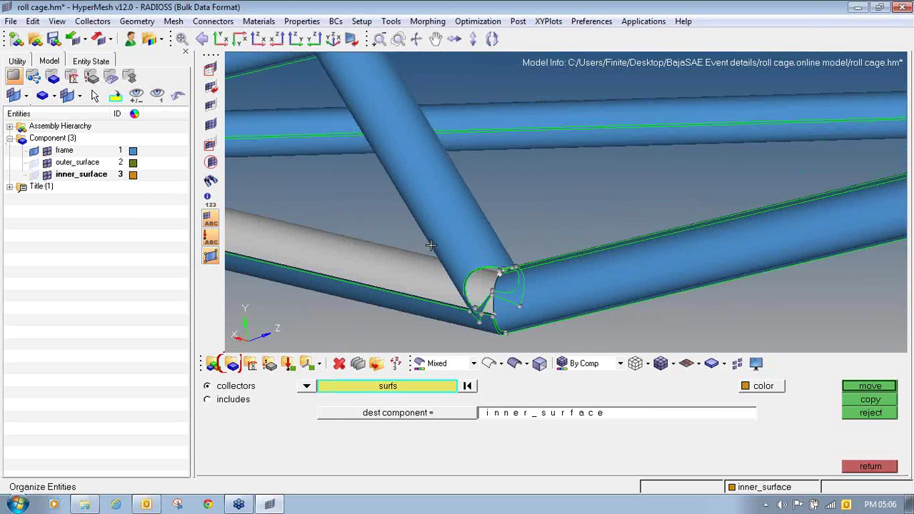
right_click(434, 244)
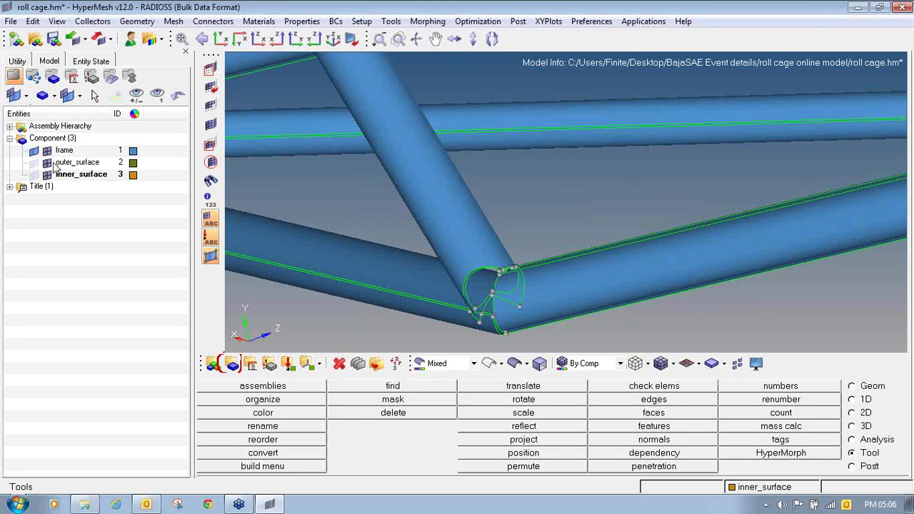
- Hide the frame geometry and display only the outer_surface and inner_surface geometry
left_click(34, 151)
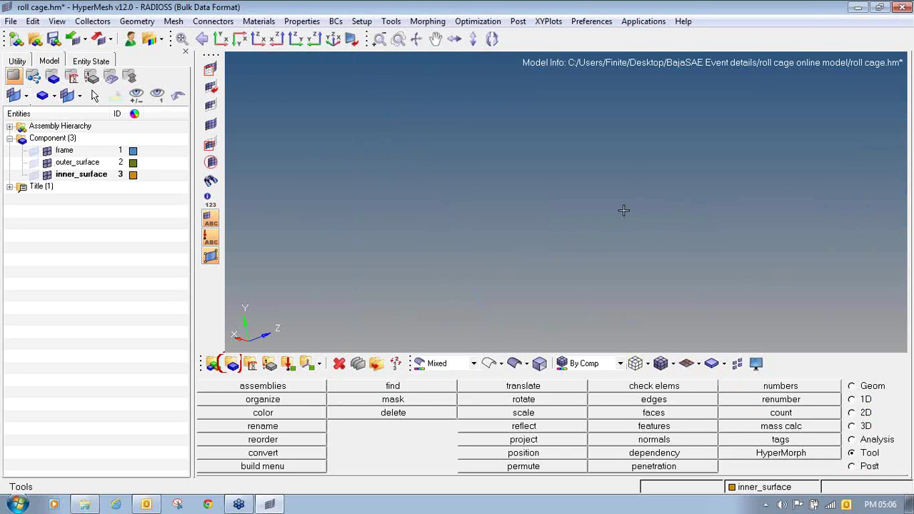
left_click(33, 165)
right_click_drag(363, 265, 454, 202, "ctrl")
scroll(455, 202, "up", 6, "ctrl")
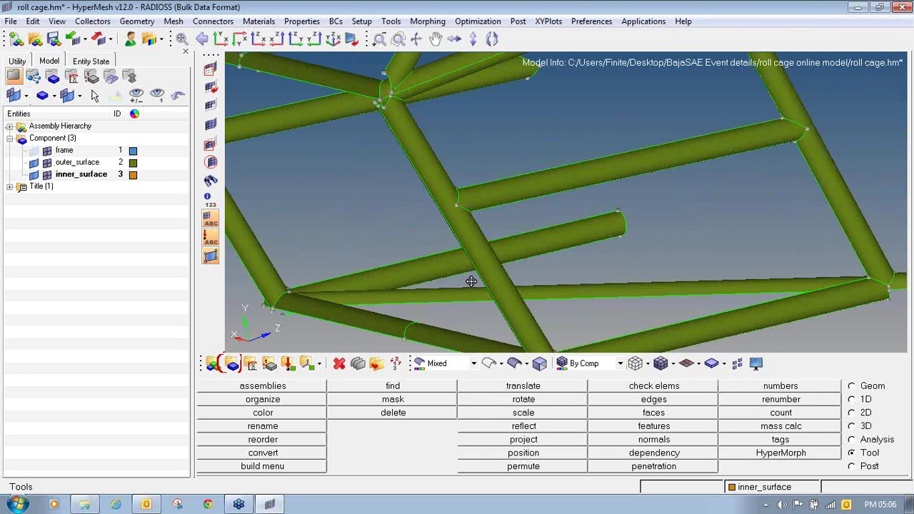
right_click_drag(472, 282, 431, 181, "ctrl")
scroll(490, 217, "up", 3, "ctrl")
- Isolate the slanted tube at the lower joint by masking its surfaces and reversing the mask
key("F5")
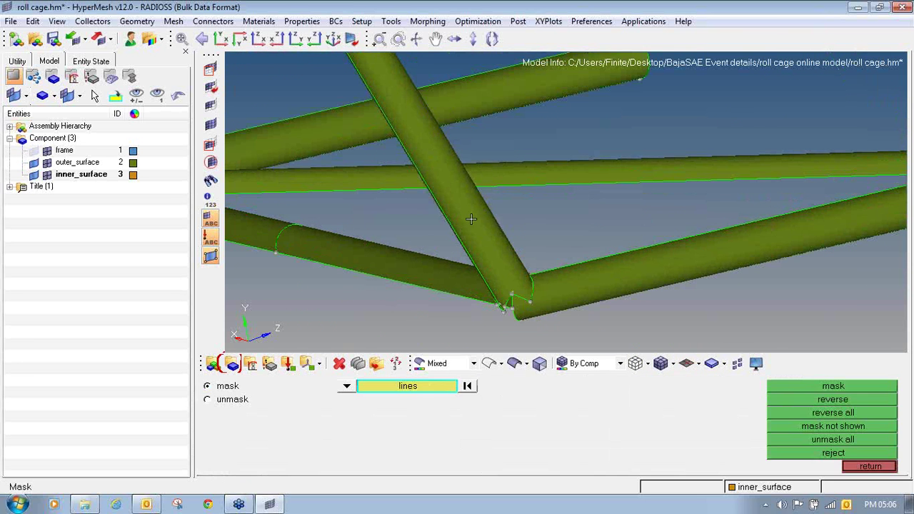
left_click_drag(434, 214, 548, 238, "shift")
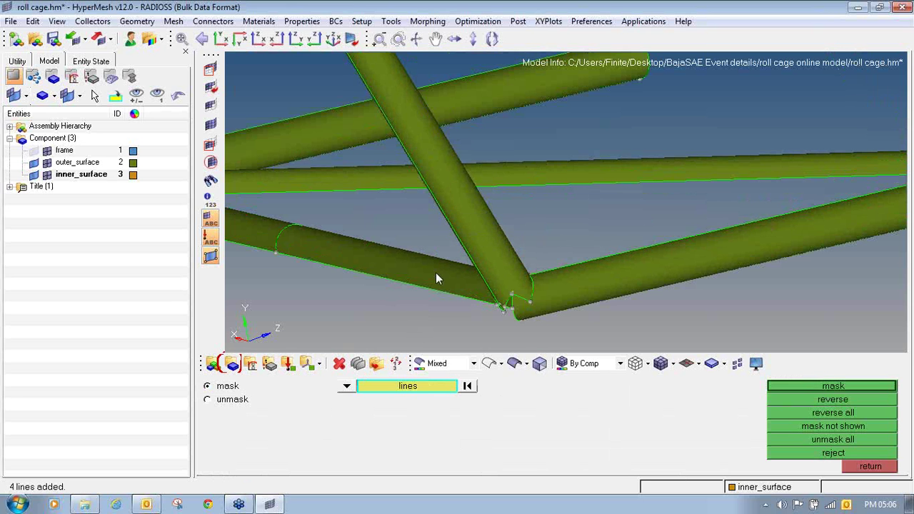
left_click(483, 233)
left_click_drag(410, 196, 530, 231, "shift")
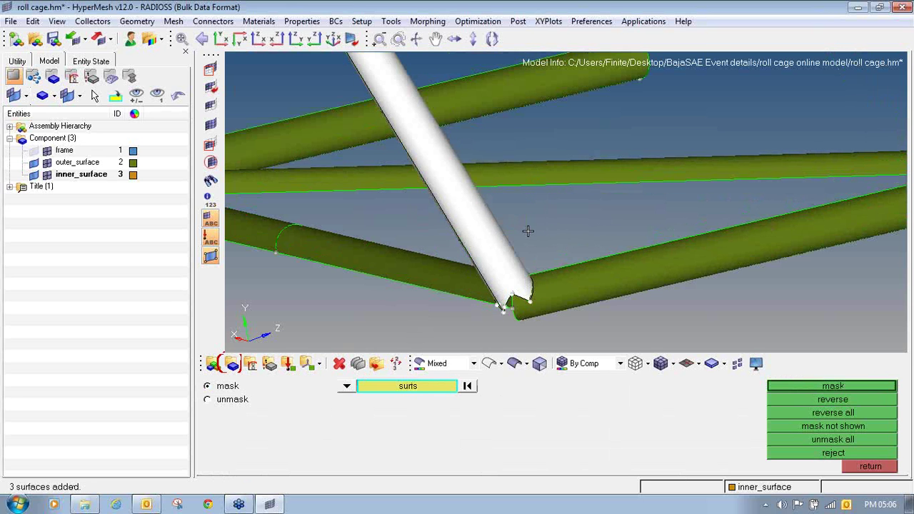
middle_click(527, 230)
left_click(869, 404)
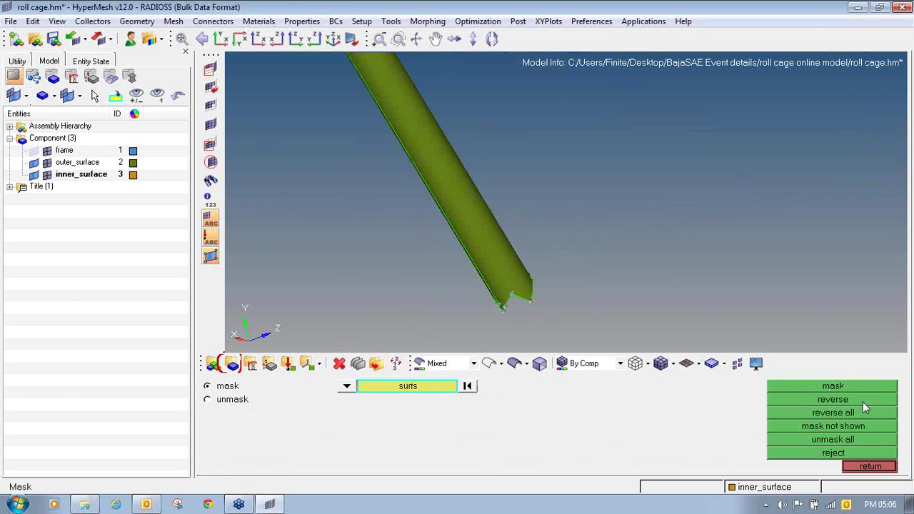
- Examine the isolated tube's open end to compare its outer and inner surfaces
left_click(512, 260, "ctrl")
mouse_move(538, 282)
left_mouse_down("ctrl")
mouse_move(510, 270)
mouse_move(439, 185)
left_mouse_up("ctrl")
scroll(504, 243, "up", 5, "ctrl")
mouse_move(504, 243)
right_mouse_down("ctrl")
mouse_move(480, 198)
mouse_move(478, 147)
right_mouse_up("ctrl")
left_click(478, 149, "ctrl")
mouse_move(477, 149)
left_mouse_down("ctrl")
mouse_move(480, 161)
mouse_move(453, 169)
left_mouse_up("ctrl")
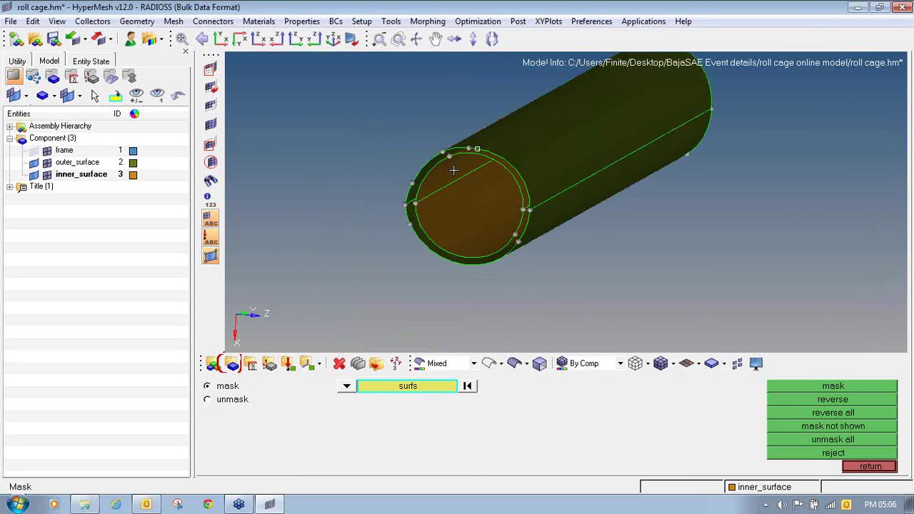
scroll(413, 227, "up", 3, "ctrl")
left_click(422, 209, "ctrl")
left_click_drag(452, 201, 426, 191, "ctrl")
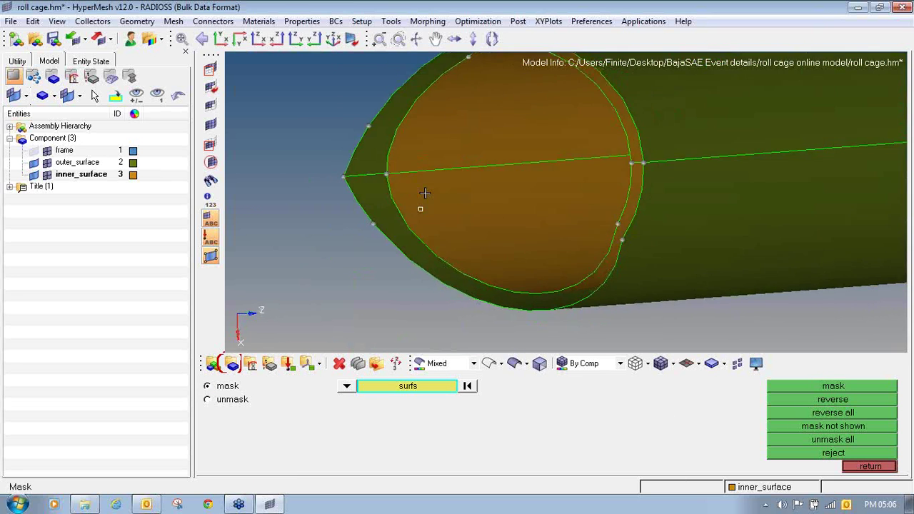
scroll(421, 193, "down", 5, "ctrl")
right_click_drag(420, 171, 421, 192, "ctrl")
left_click_drag(425, 177, 365, 215, "ctrl")
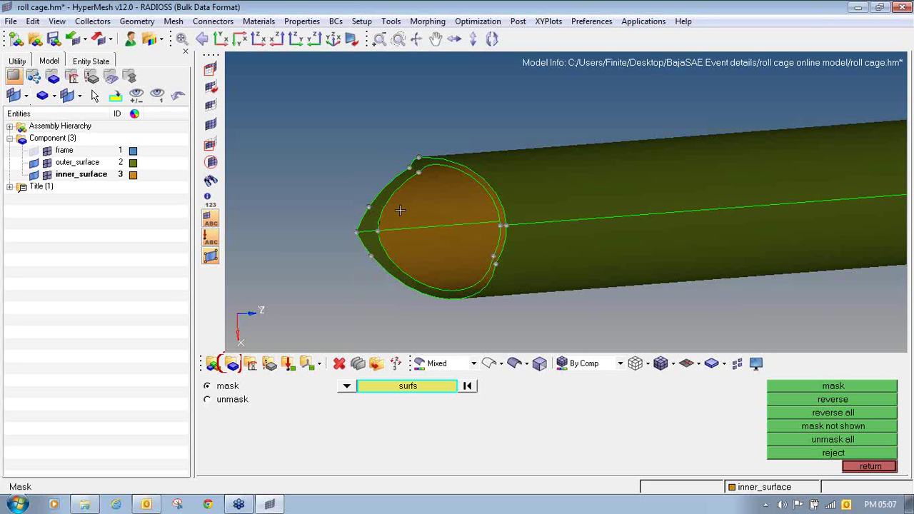
- Display the frame geometry again and examine the joint where the horizontal tube meets the upright tube
left_click(36, 150)
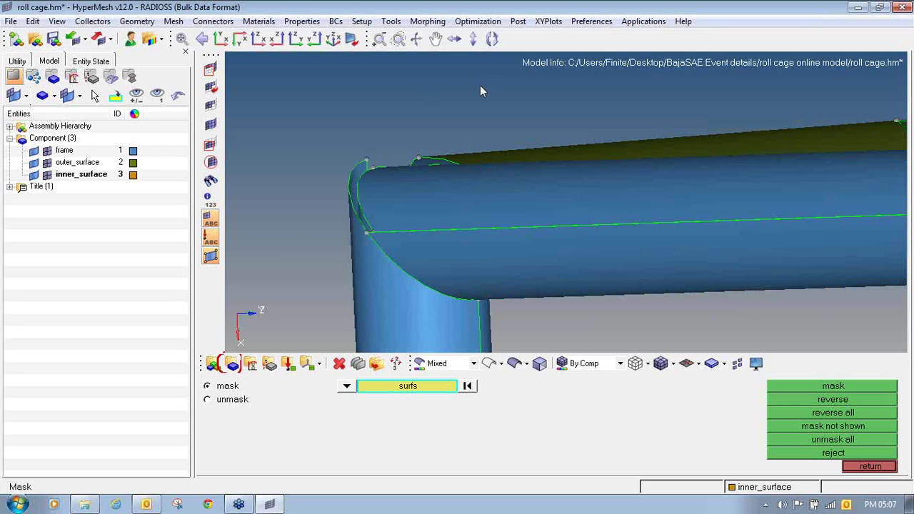
key("f")
left_click_drag(456, 130, 495, 241, "ctrl")
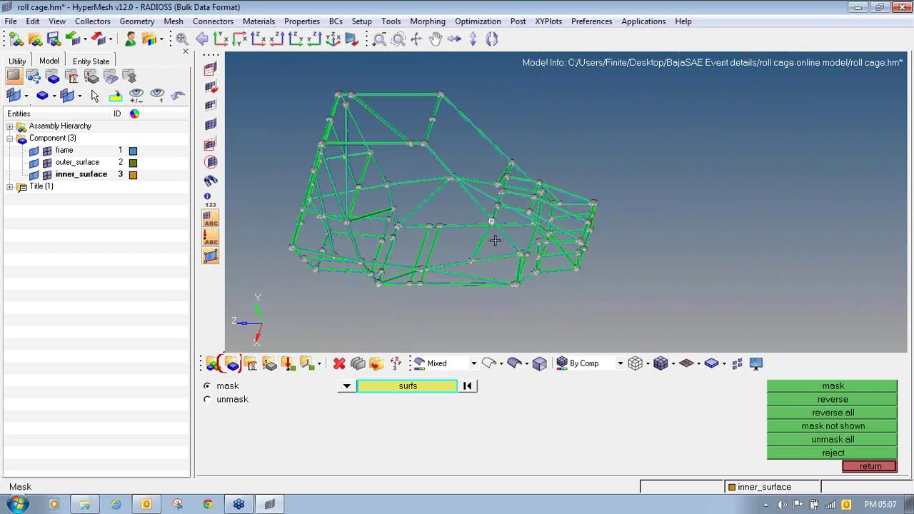
scroll(493, 241, "up", 5)
scroll(497, 243, "up", 5, "ctrl")
scroll(502, 245, "down", 6, "ctrl")
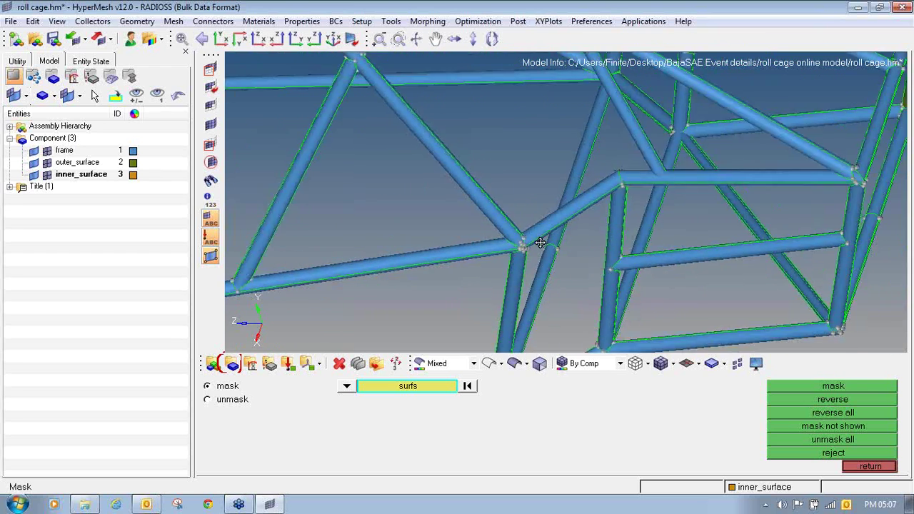
right_click_drag(540, 241, 819, 211, "ctrl")
scroll(564, 256, "up", 5, "ctrl")
left_click_drag(544, 268, 481, 193, "ctrl")
scroll(482, 189, "up", 3, "ctrl")
scroll(486, 179, "down", 3, "ctrl")
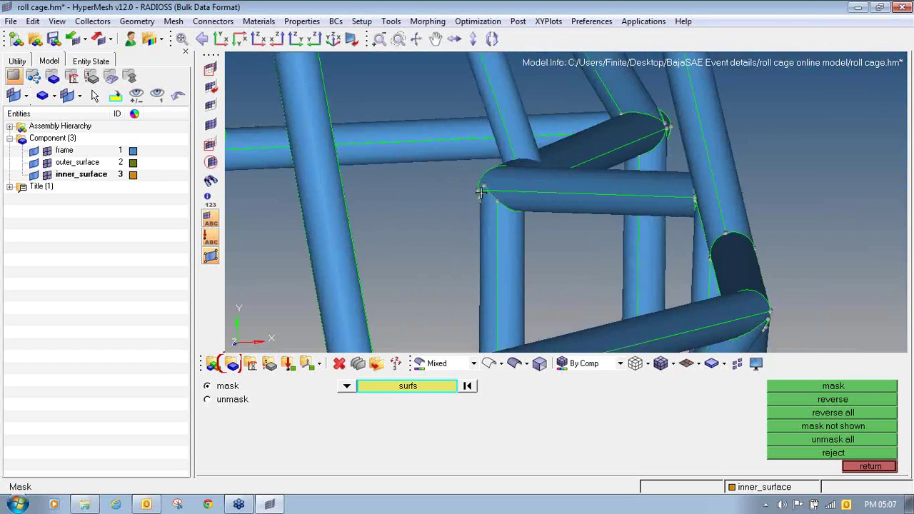
scroll(487, 172, "up", 5, "ctrl")
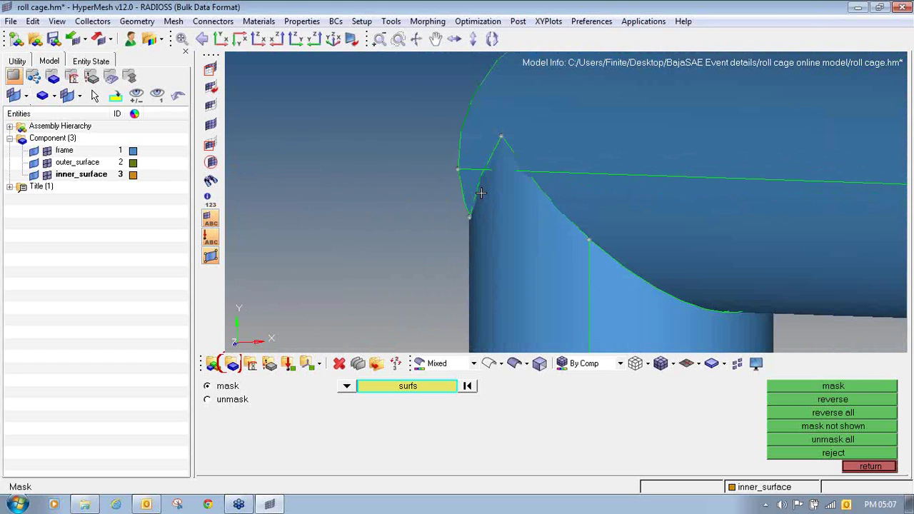
- Temporarily mask the outer tube surfaces at the joint to inspect the surfaces beneath, and unmask all geometry
left_click(500, 161)
left_click(579, 167)
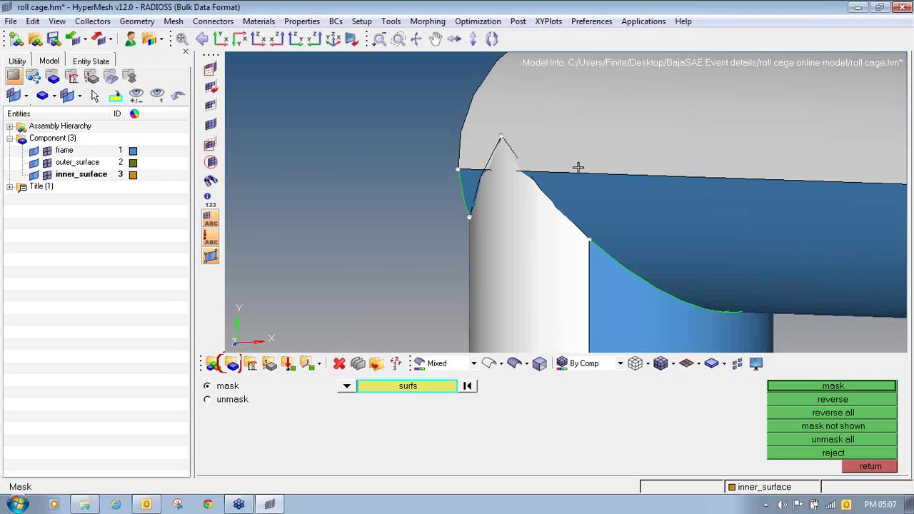
left_click(471, 187)
left_click(549, 187)
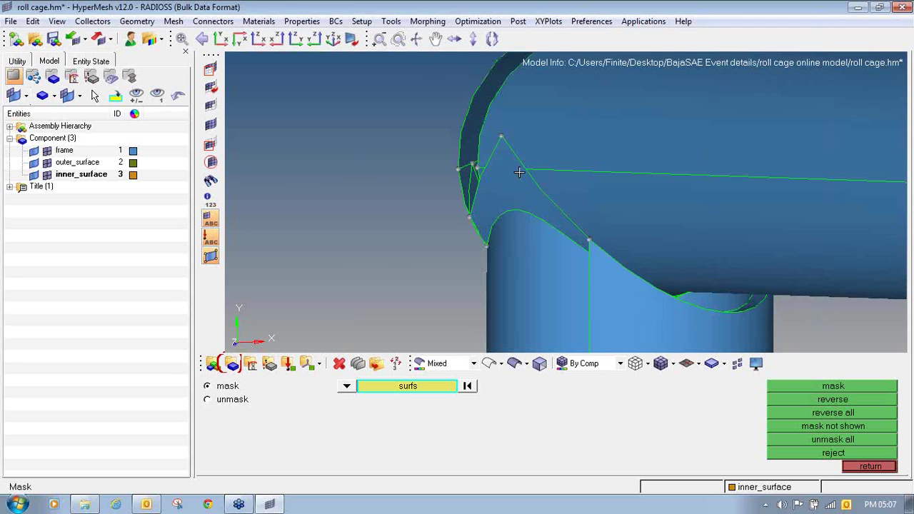
left_click(844, 438)
left_click(854, 463)
- Try an interactive automesh of the tube surfaces meeting at the joint with element size 10.000 and mixed elements
key("F12")
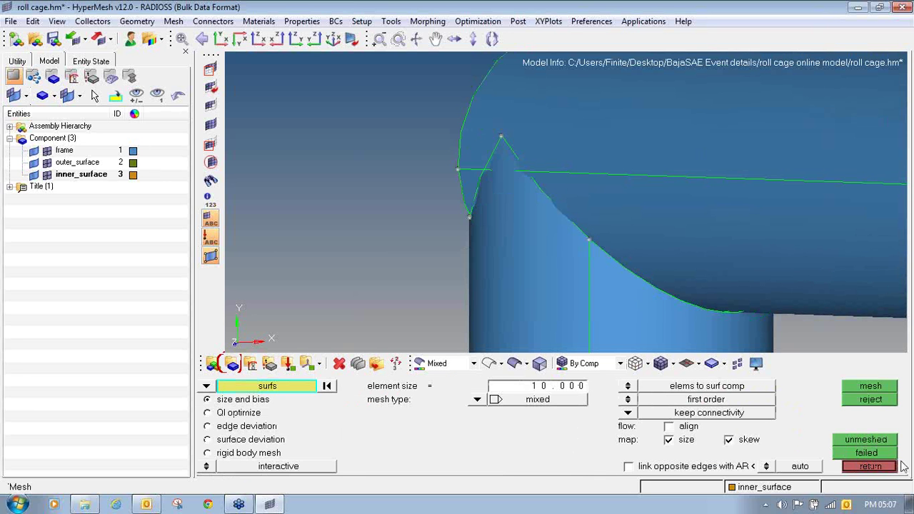
left_click(562, 251)
left_click(593, 210)
left_click(549, 153)
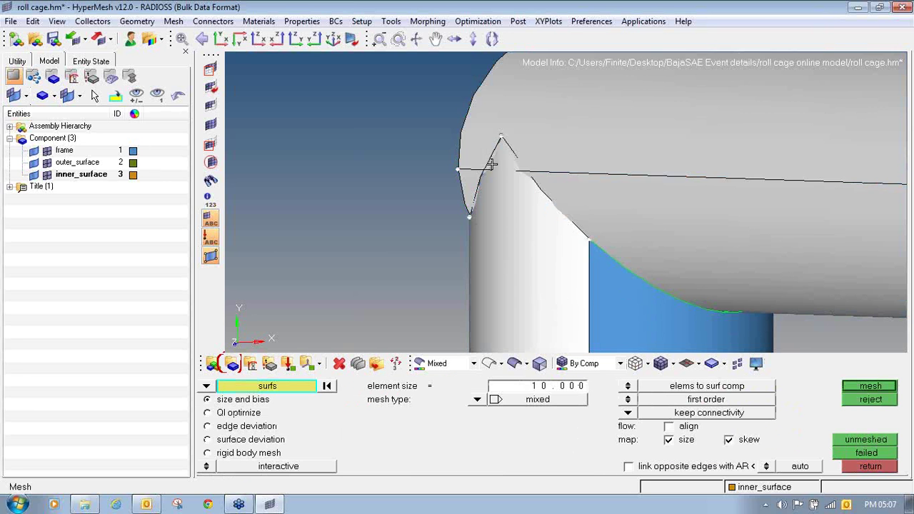
middle_click(491, 163)
left_click_drag(491, 165, 530, 187, "ctrl")
scroll(530, 187, "up", 3)
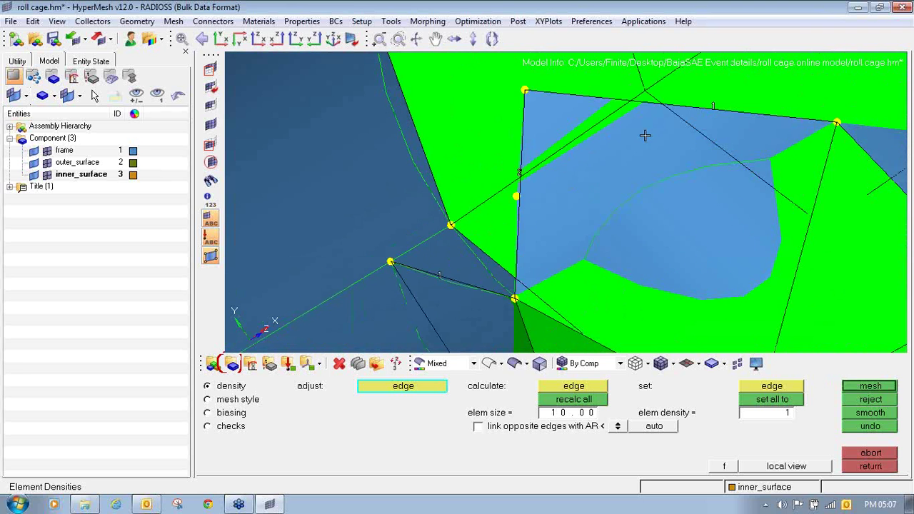
- Remesh the joint with its short edge's element density at 2, and reject the trial mesh after inspecting it
middle_click(697, 122)
scroll(539, 171, "down", 3)
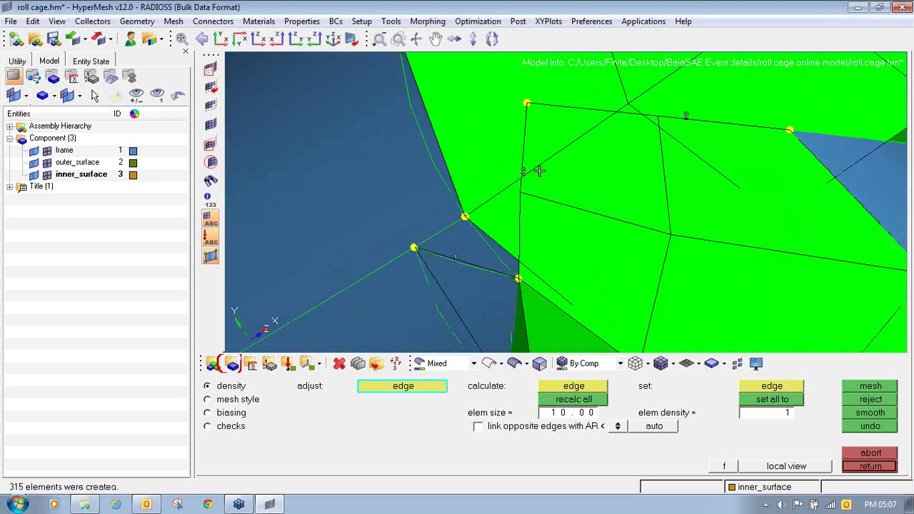
left_click_drag(539, 174, 628, 153, "ctrl")
scroll(429, 243, "down", 3)
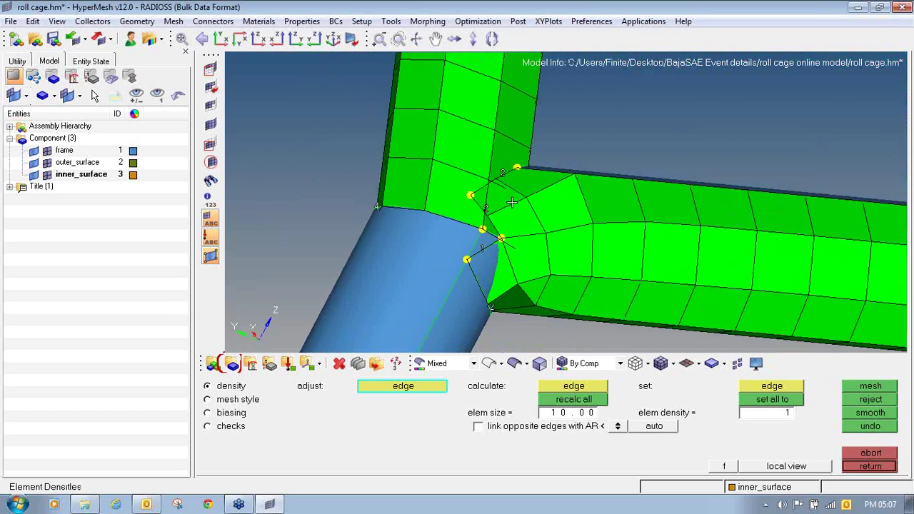
left_click(860, 399)
left_click(863, 448)
scroll(442, 145, "down", 10)
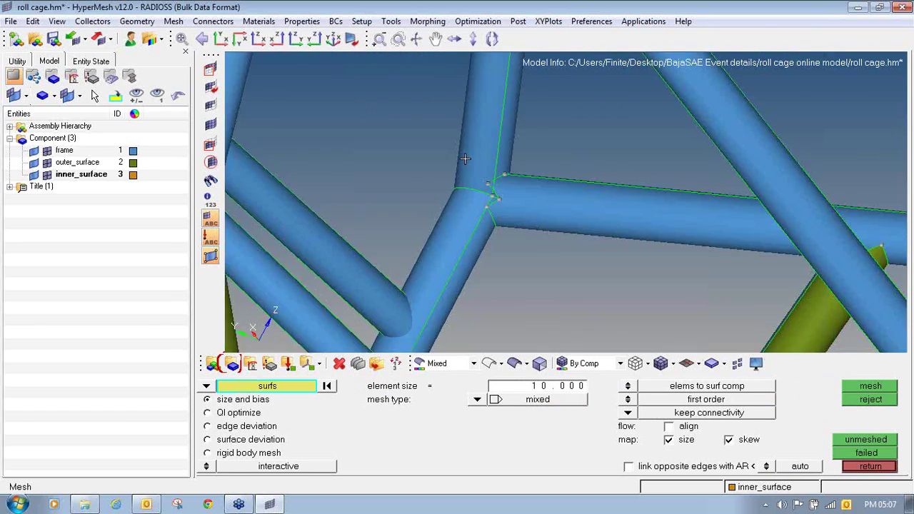
left_click_drag(465, 160, 553, 219, "ctrl")
scroll(553, 218, "down", 4, "ctrl")
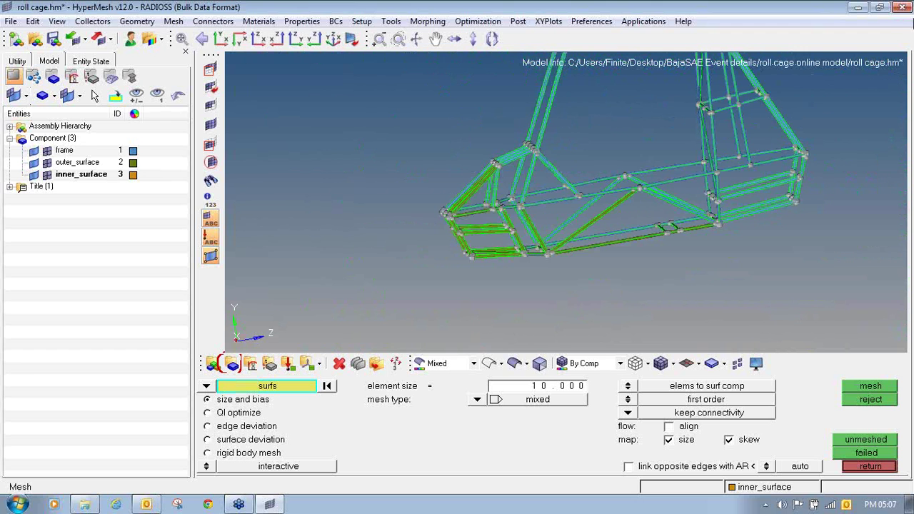
left_click(908, 37)
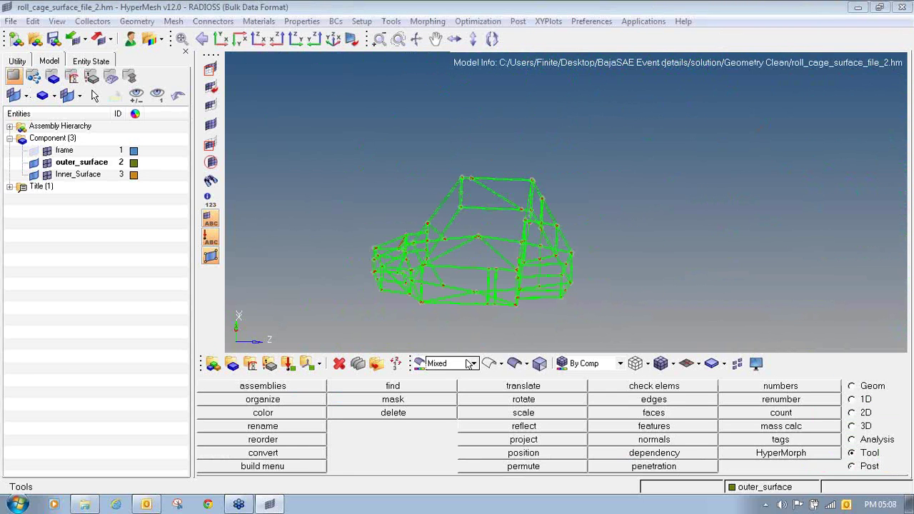
- Shade the geometry surfaces of roll_cage_surface_file_2.hm and view the complete roll cage
left_click(513, 364)
left_click_drag(705, 270, 547, 251, "ctrl")
right_click_drag(448, 291, 527, 225, "ctrl")
scroll(527, 225, "up", 5)
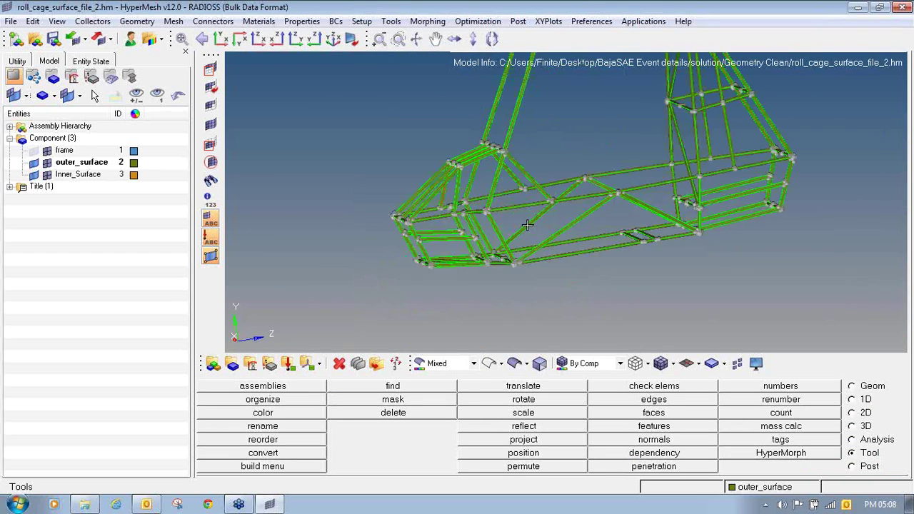
left_click_drag(525, 198, 563, 277, "ctrl")
scroll(653, 188, "down", 3)
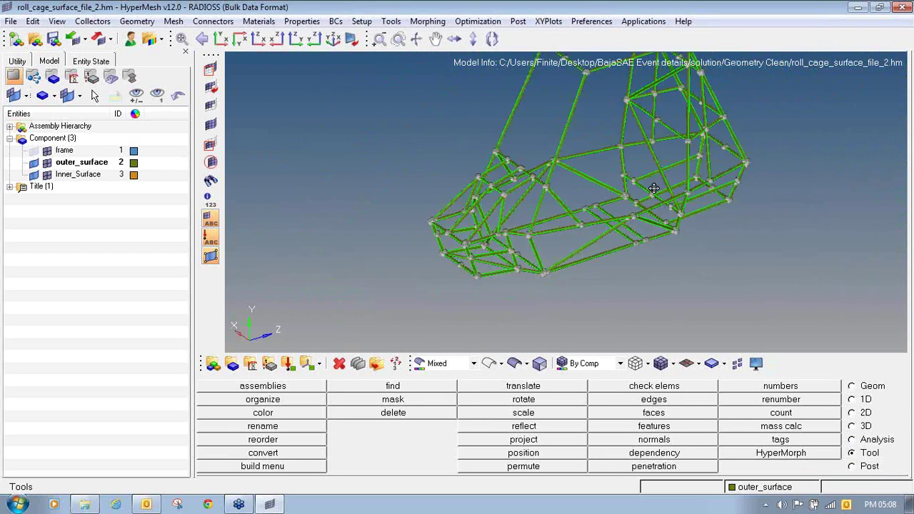
right_click_drag(652, 188, 651, 228, "ctrl")
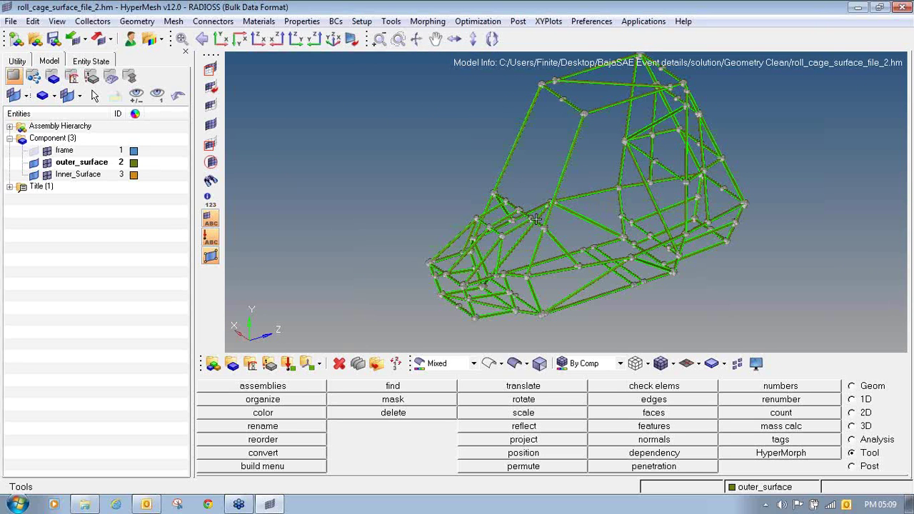
- Examine the outer_surface geometry at the tube joints on both ends of the roll cage
scroll(536, 220, "up", 8)
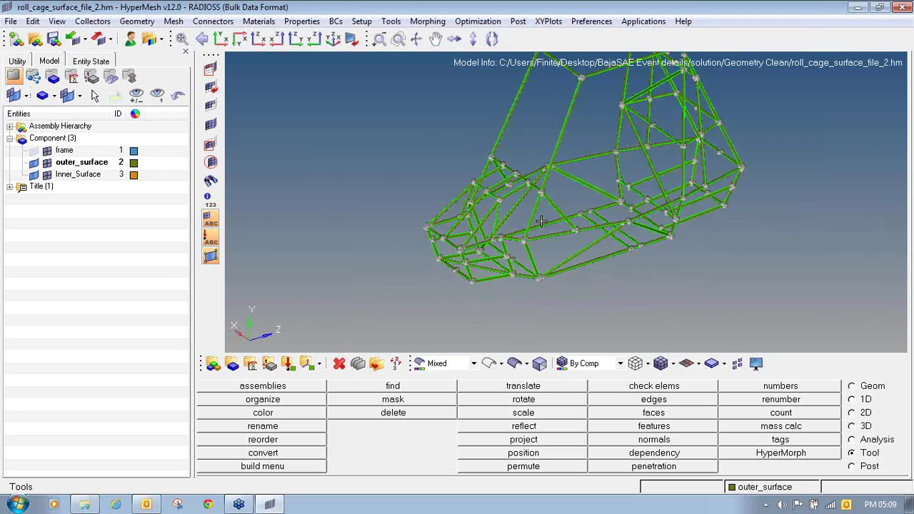
scroll(487, 237, "down", 5)
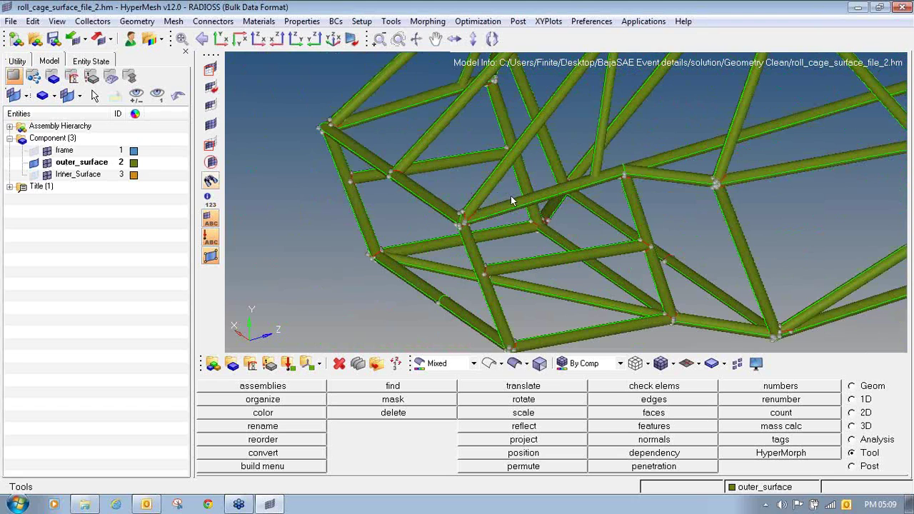
scroll(467, 221, "up", 3)
scroll(472, 221, "up", 4)
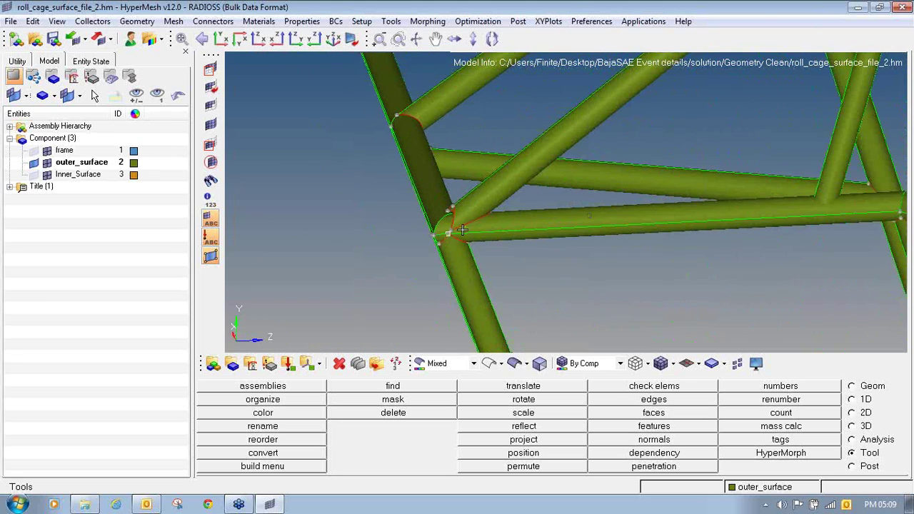
scroll(493, 214, "down", 6)
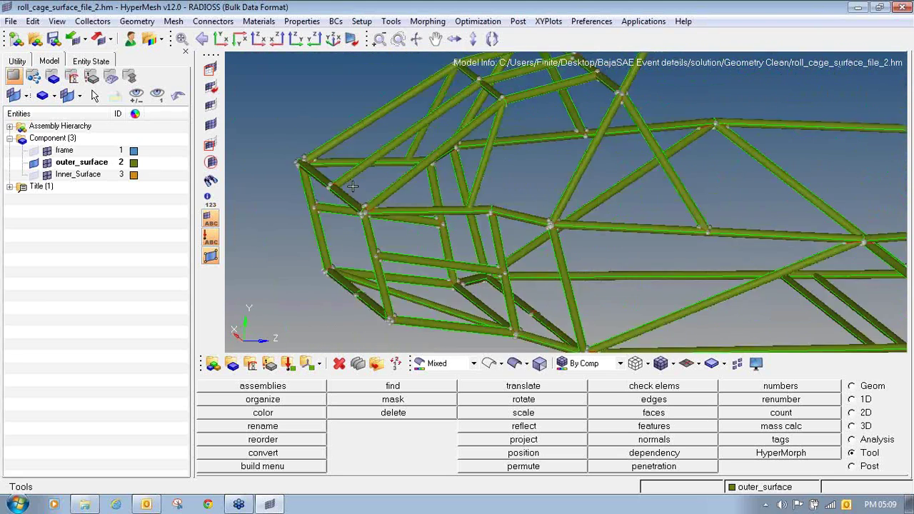
scroll(578, 193, "up", 2)
scroll(578, 188, "up", 2, "ctrl")
left_click(578, 189, "ctrl")
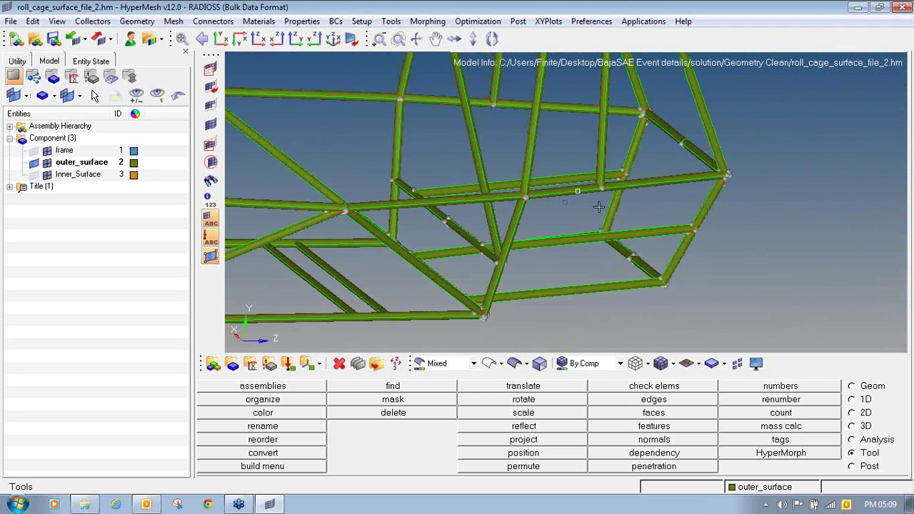
left_click_drag(577, 204, 499, 201, "ctrl")
right_click_drag(780, 217, 644, 212, "ctrl")
scroll(643, 213, "up", 5, "ctrl")
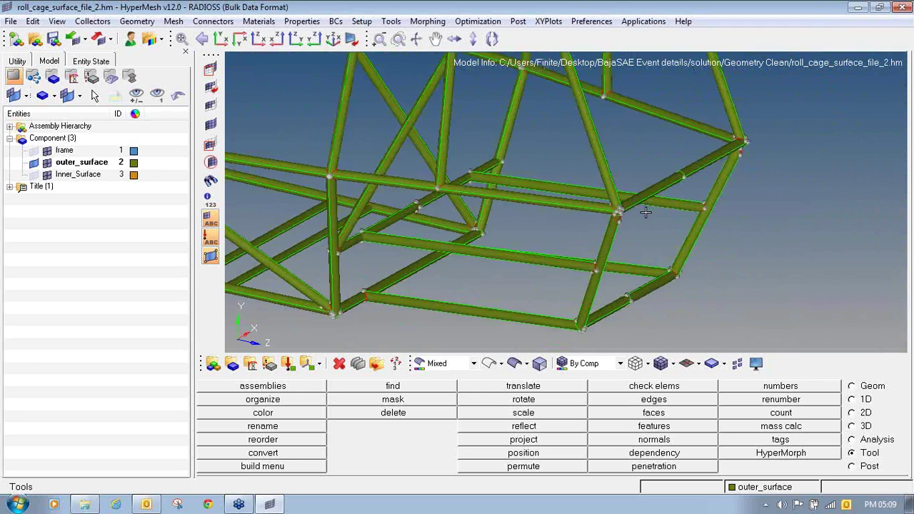
- Display only the Inner_Surface geometry to examine its tube joints, and show outer_surface again
left_click(34, 163)
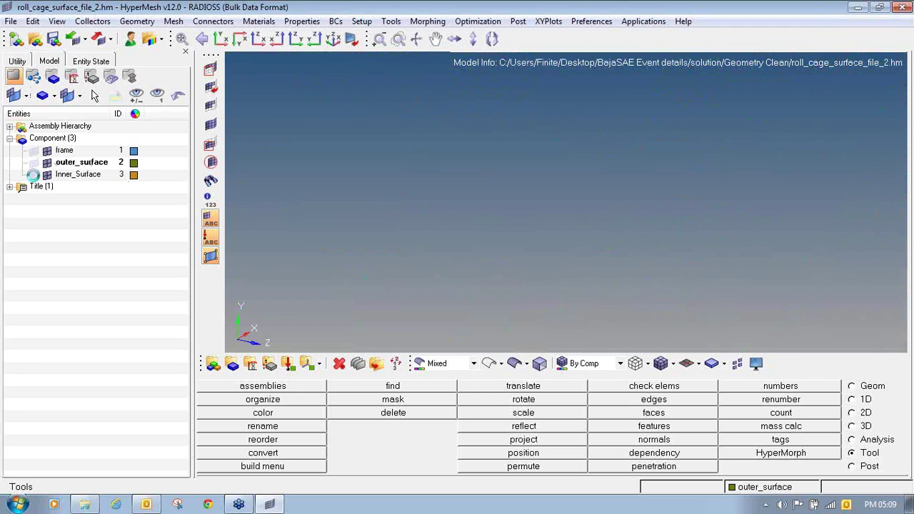
left_click(33, 174)
right_click_drag(534, 213, 605, 216, "ctrl")
scroll(630, 207, "up", 5, "ctrl")
left_click(580, 211, "ctrl")
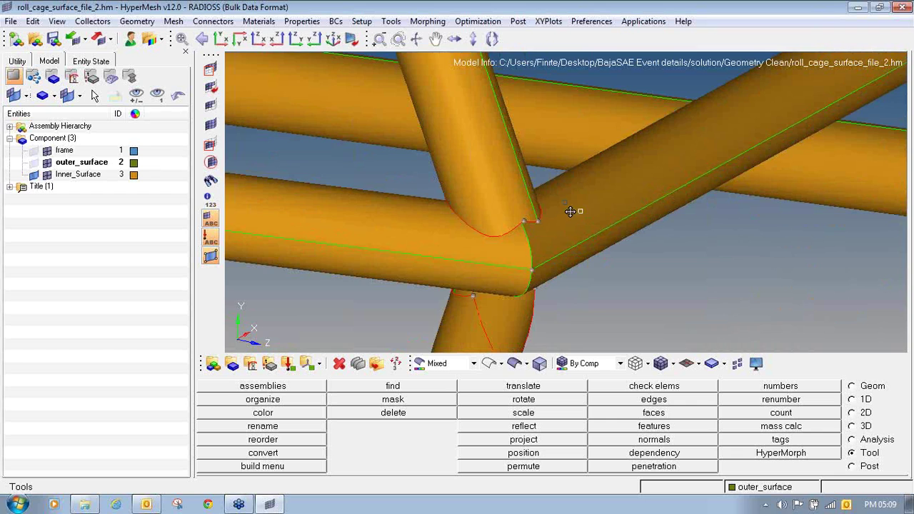
left_click_drag(572, 210, 566, 192, "ctrl")
scroll(571, 193, "down", 5, "ctrl")
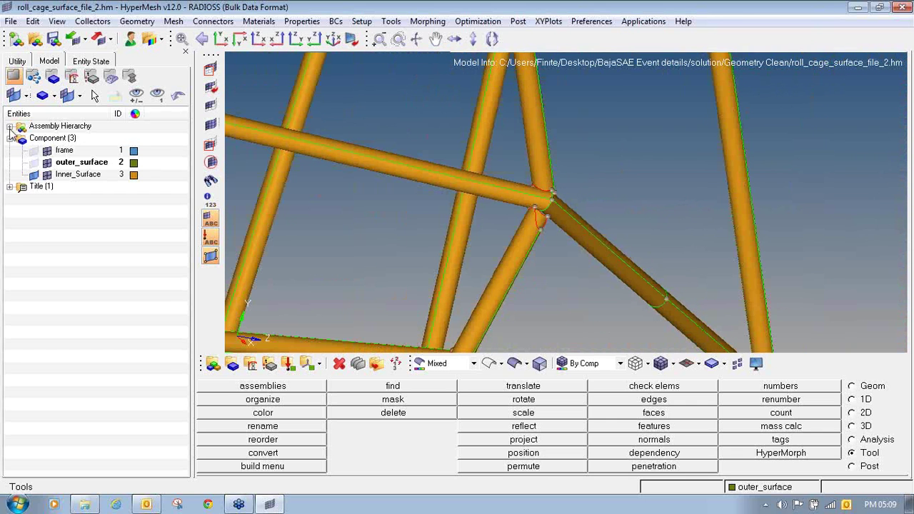
left_click(34, 163)
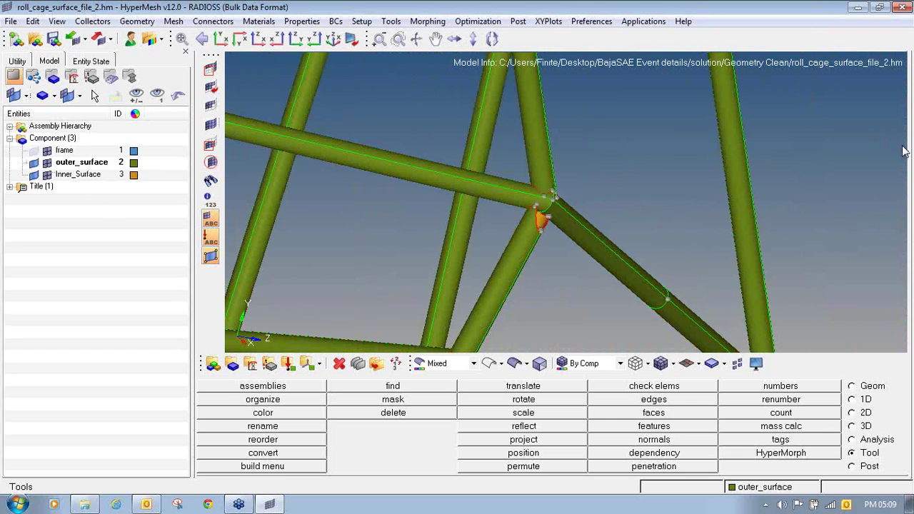
left_click(907, 171)
left_click(863, 188)
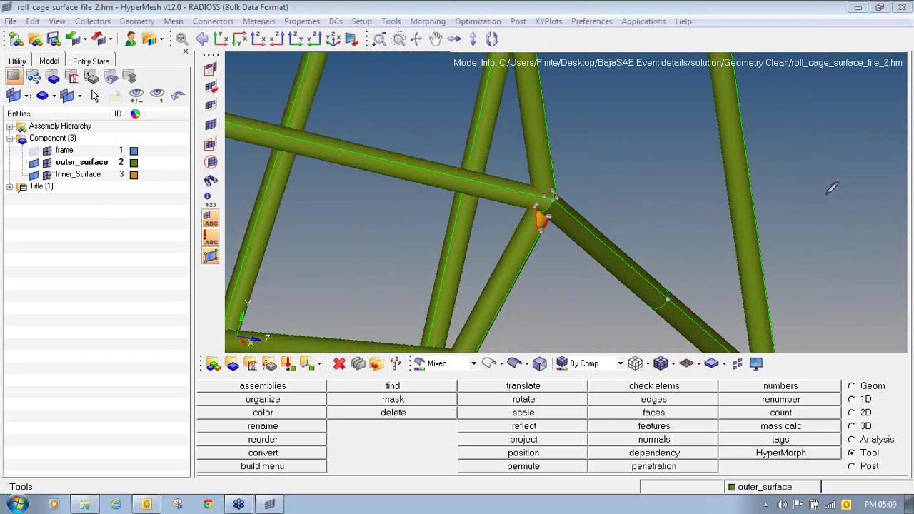
mouse_move(530, 351)
left_mouse_down()
mouse_move(537, 375)
mouse_move(552, 353)
mouse_move(534, 353)
left_mouse_up()
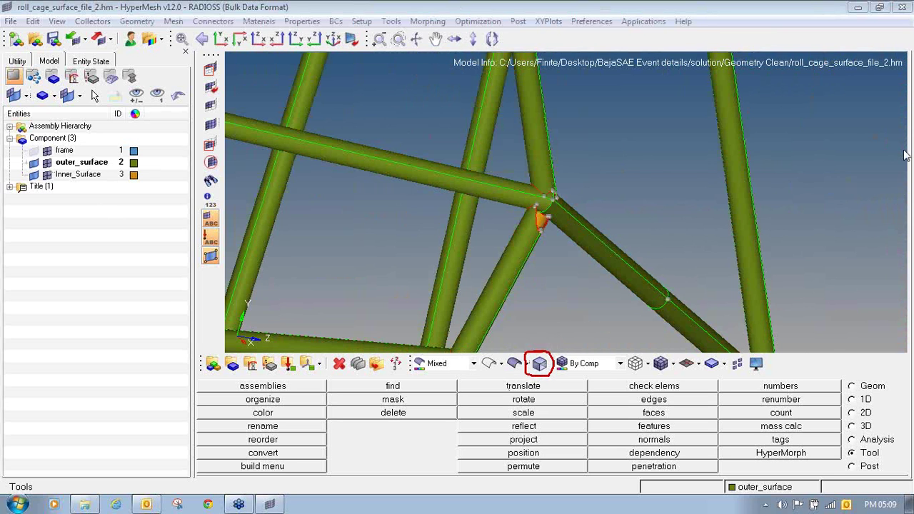
- Set the transparency of the outer_surface component to 4
left_click(540, 365)
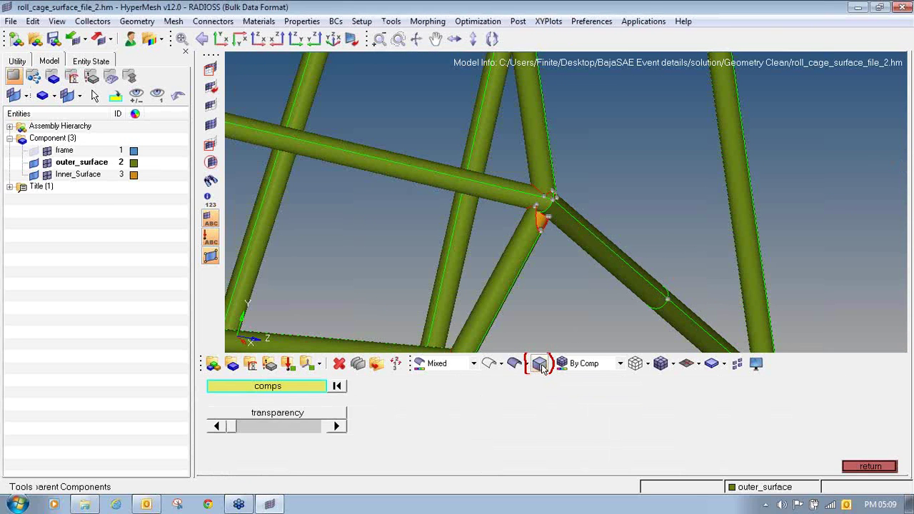
left_click(260, 386)
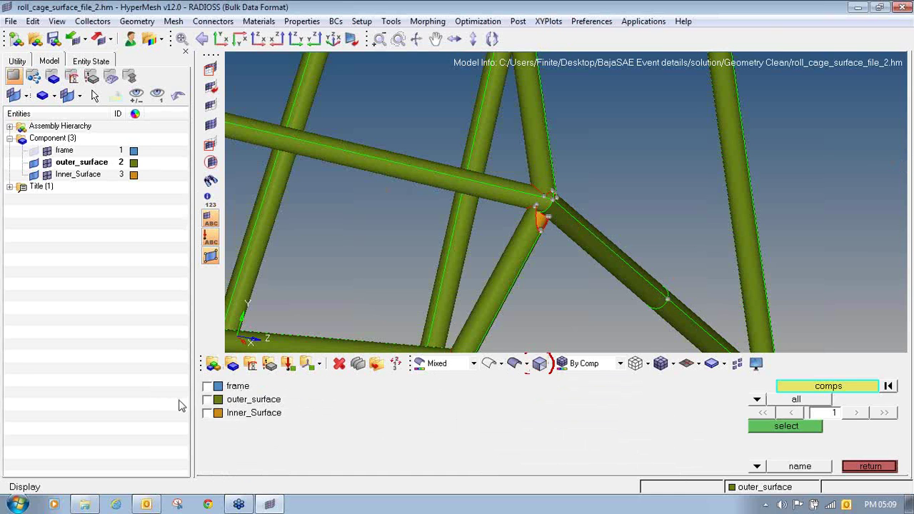
left_click(204, 399)
left_click(794, 428)
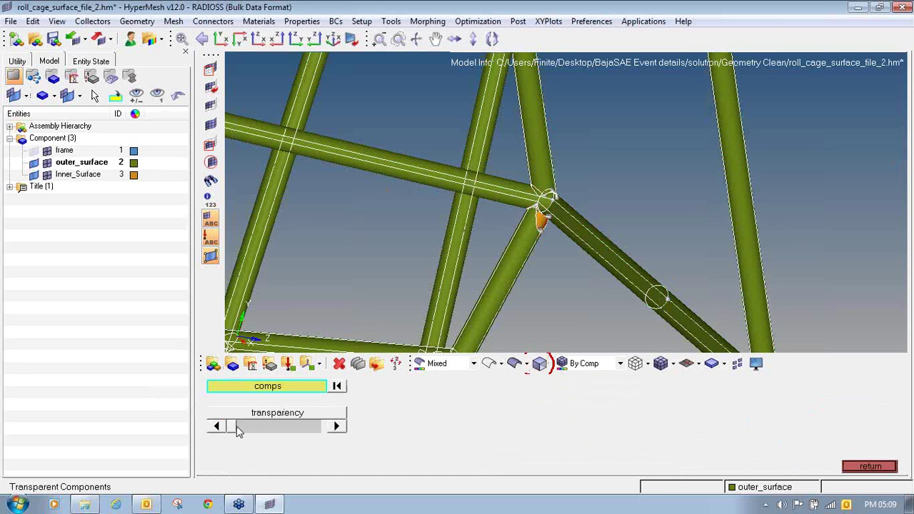
left_click_drag(243, 428, 282, 426)
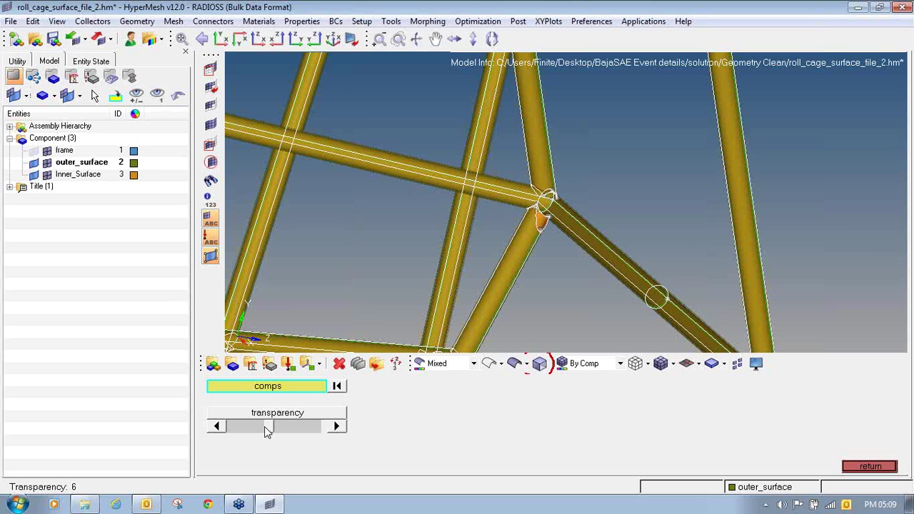
left_click(262, 426)
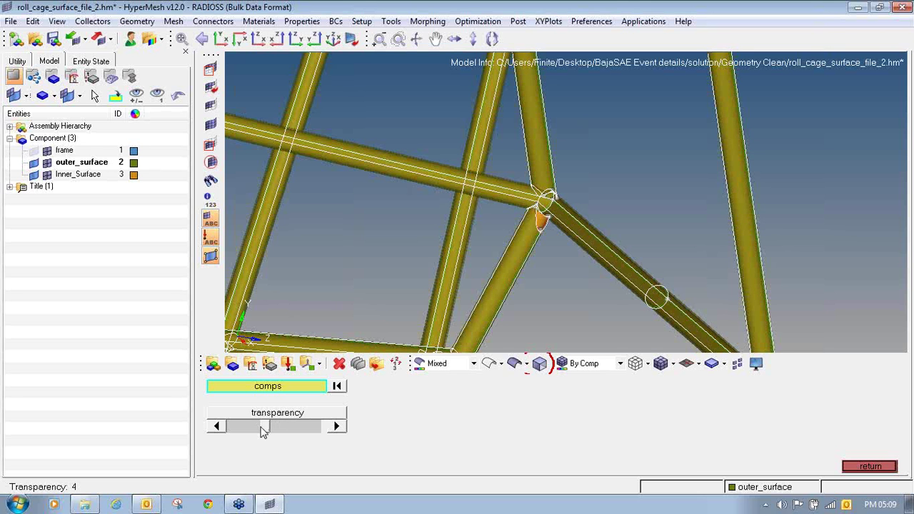
- Examine the gap between the inner and outer tube walls at a roll cage joint through the transparent outer_surface
left_click(868, 466)
scroll(607, 231, "up", 5)
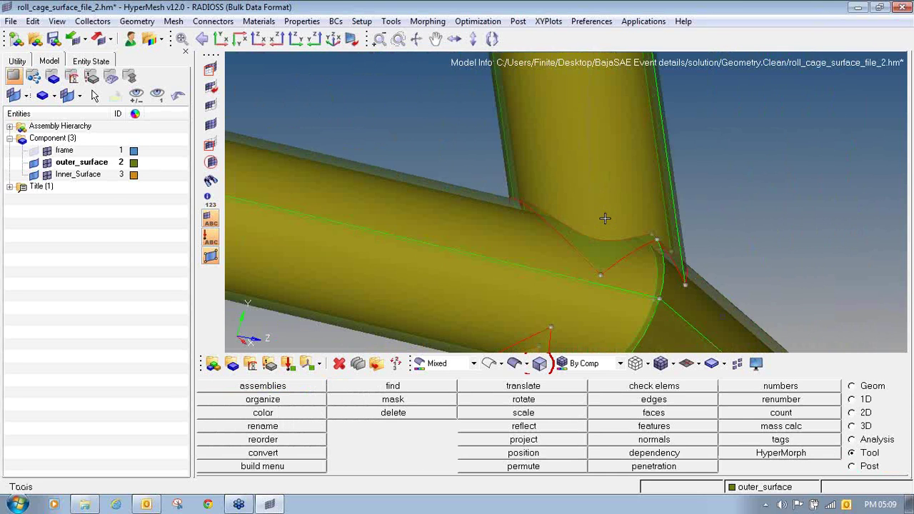
mouse_move(604, 217)
left_mouse_down("ctrl")
mouse_move(642, 180)
mouse_move(659, 269)
mouse_move(612, 253)
mouse_move(628, 240)
left_mouse_up("ctrl")
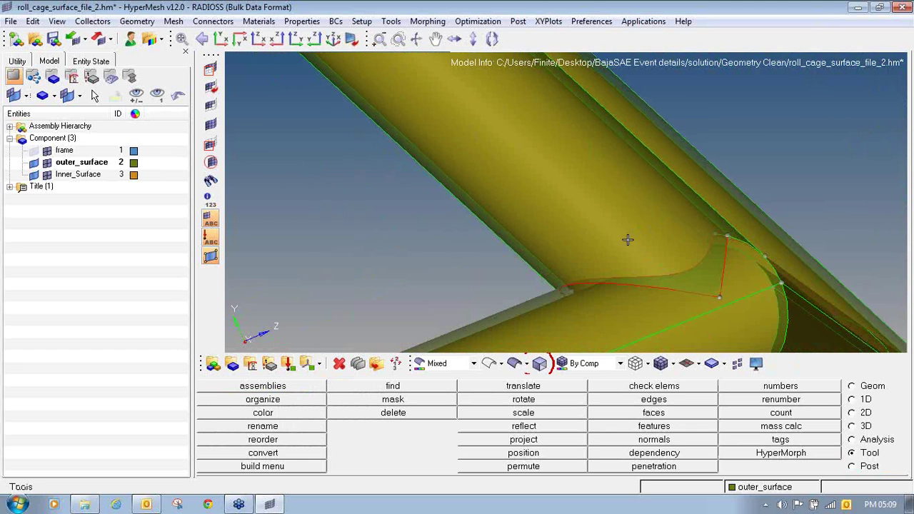
scroll(627, 240, "down", 5, "ctrl")
scroll(532, 207, "up", 4, "ctrl")
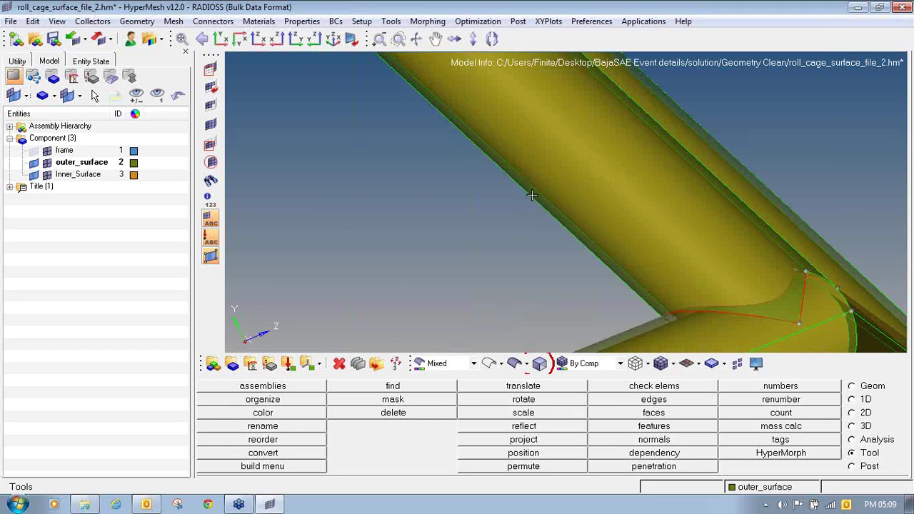
scroll(527, 200, "down", 4, "ctrl")
scroll(597, 271, "up", 4, "ctrl")
mouse_move(666, 246)
left_mouse_down("ctrl")
mouse_move(715, 220)
mouse_move(771, 261)
mouse_move(606, 198)
mouse_move(585, 222)
left_mouse_up("ctrl")
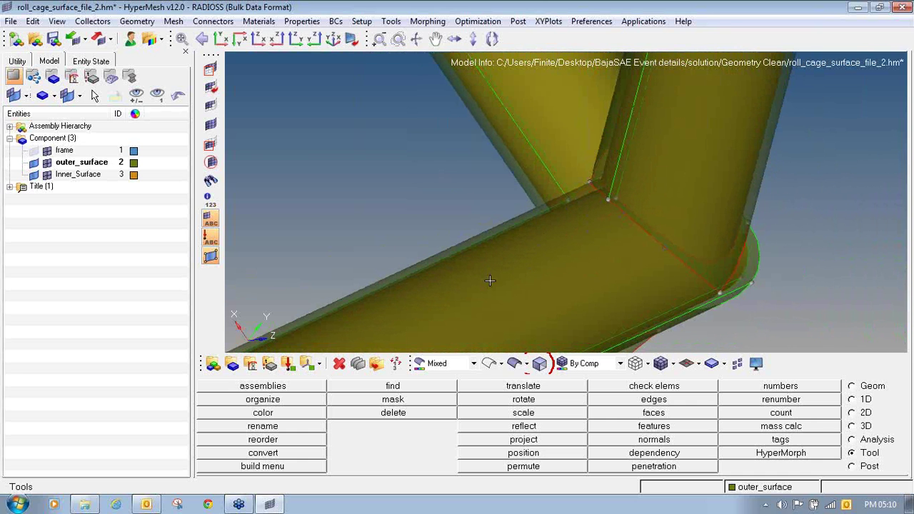
scroll(596, 231, "down", 5, "ctrl")
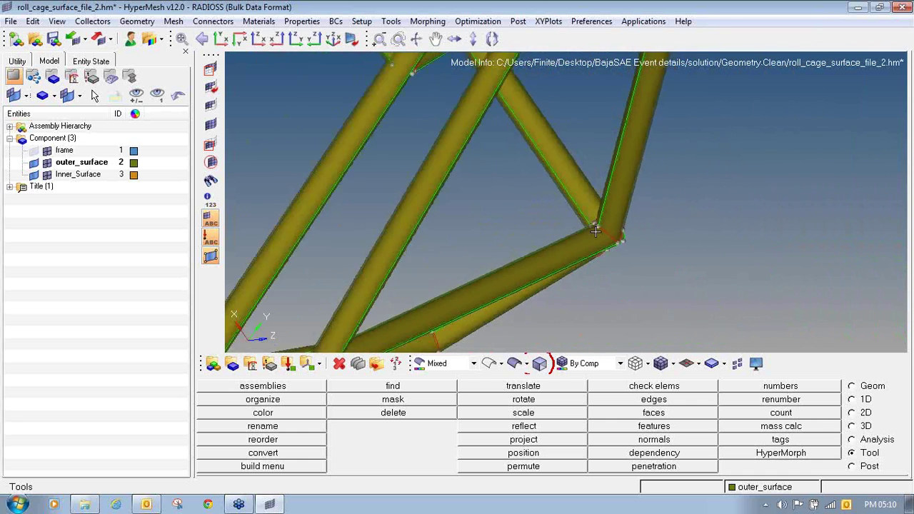
- Examine the double-walled tubes along the roll cage and the joints at its front end
right_click_drag(666, 238, 837, 272, "ctrl")
scroll(630, 192, "up", 6, "ctrl")
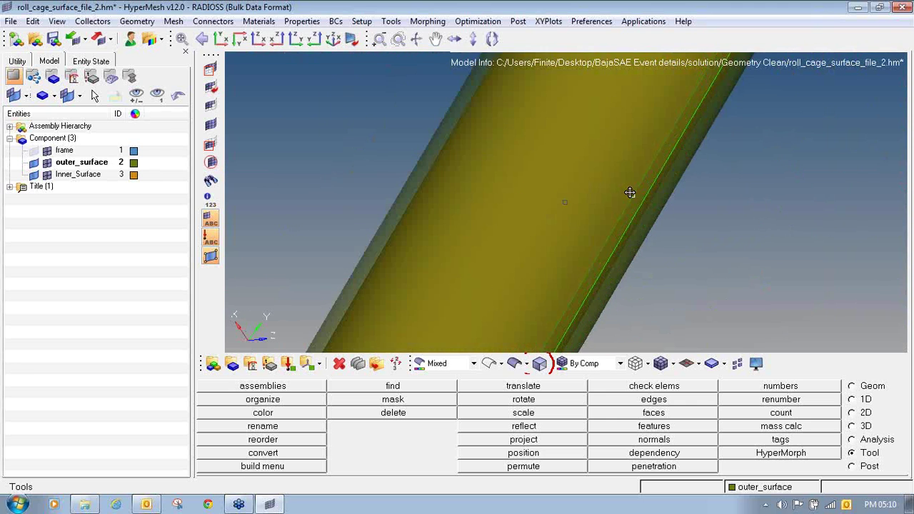
mouse_move(632, 194)
left_mouse_down("ctrl")
mouse_move(685, 196)
mouse_move(553, 178)
left_mouse_up("ctrl")
scroll(553, 178, "down", 7, "ctrl")
scroll(539, 204, "down", 8, "ctrl")
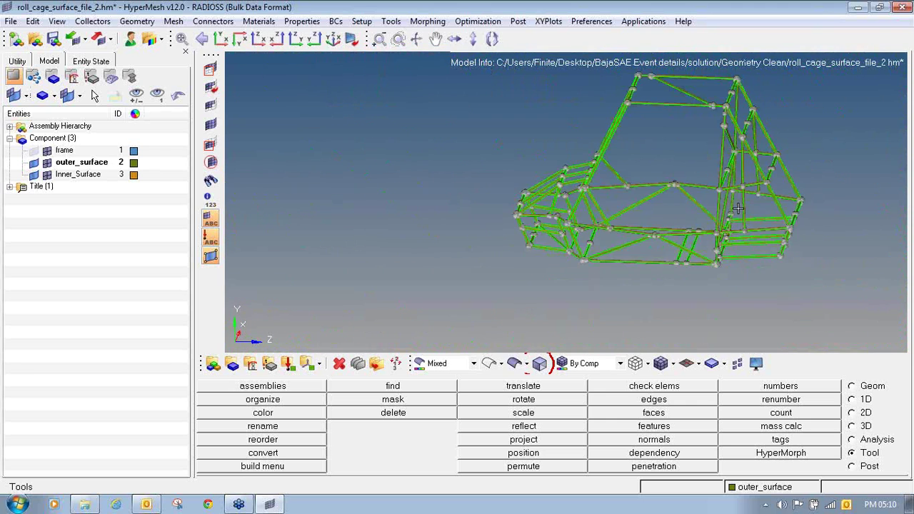
scroll(597, 241, "up", 10, "ctrl")
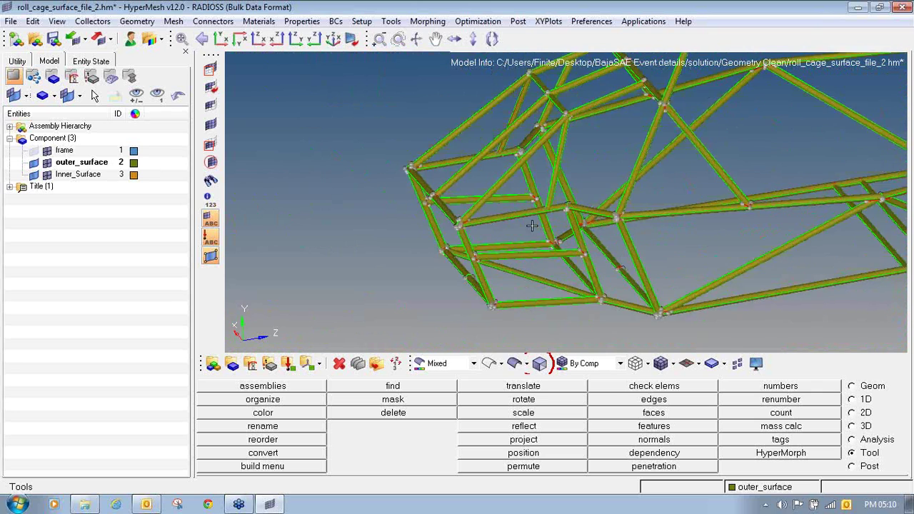
mouse_move(466, 212)
left_mouse_down("ctrl")
mouse_move(502, 225)
mouse_move(451, 223)
left_mouse_up("ctrl")
scroll(399, 206, "up", 3, "ctrl")
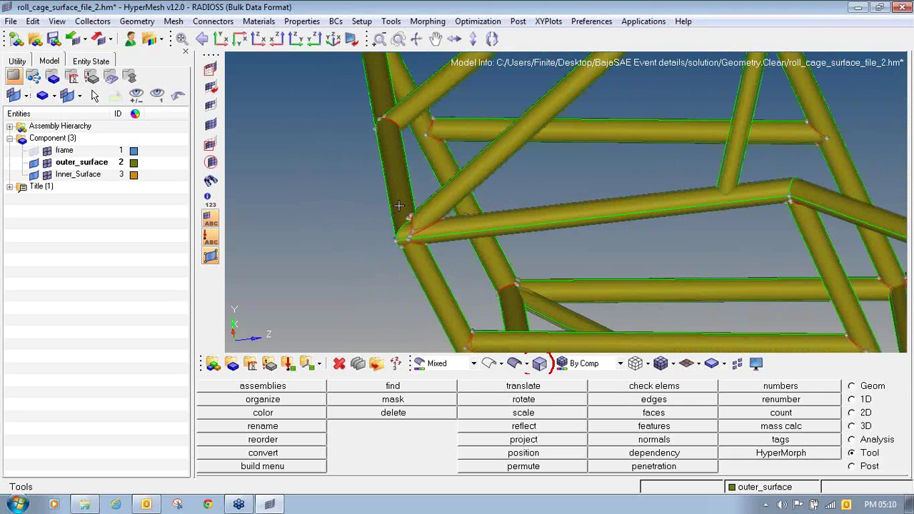
- Remove the transparency of the outer_surface component so that its tubes display as opaque
left_click(539, 363)
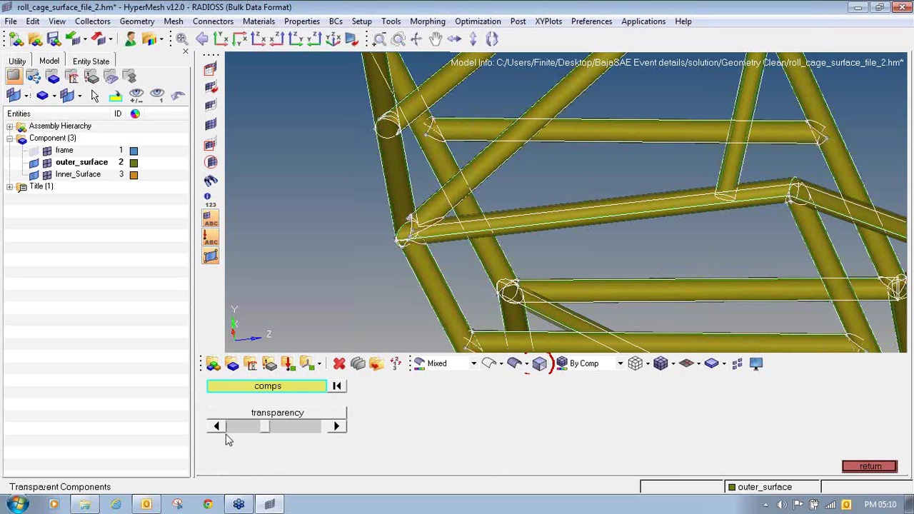
left_click_drag(262, 433, 233, 428)
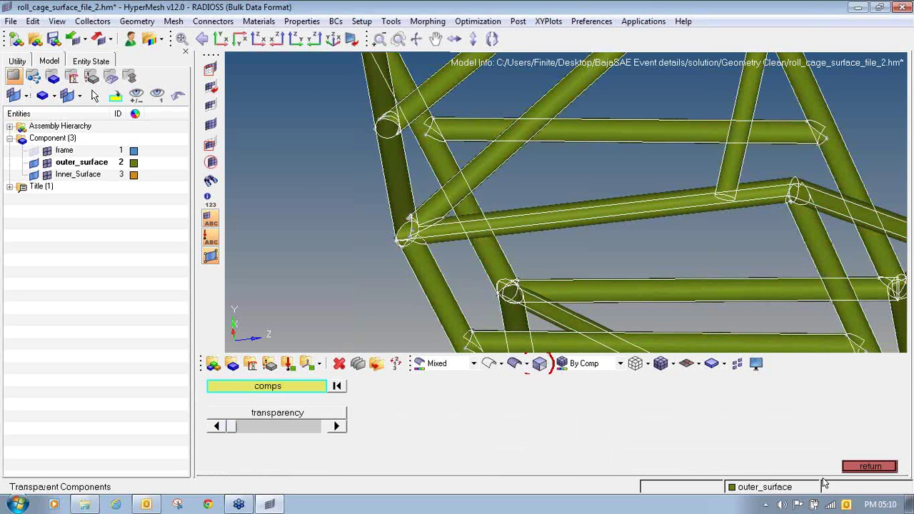
left_click(858, 470)
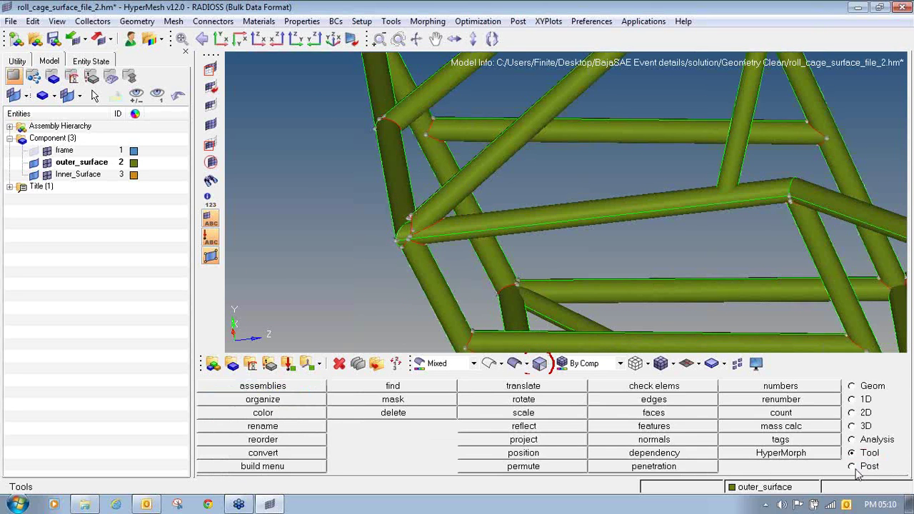
- Hide the outer_surface geometry and focus on a joint where an Inner_Surface cross tube meets another tube
left_click(34, 163)
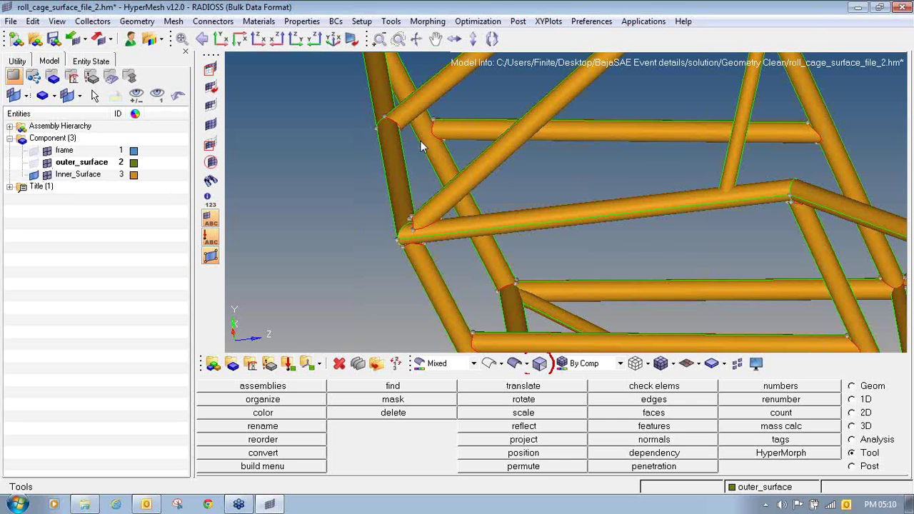
mouse_move(420, 141)
left_mouse_down("ctrl")
mouse_move(404, 186)
mouse_move(404, 245)
mouse_move(414, 202)
mouse_move(448, 212)
mouse_move(437, 198)
left_mouse_up("ctrl")
scroll(419, 169, "up", 2)
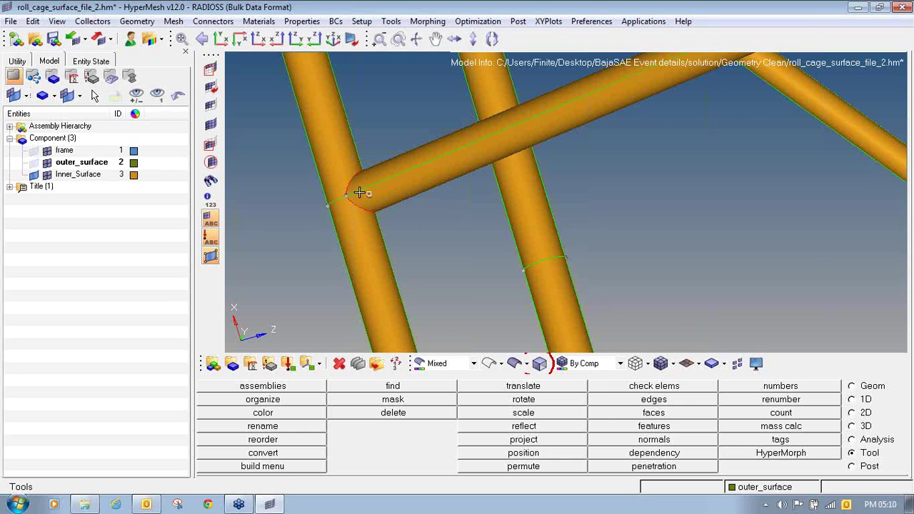
mouse_move(359, 193)
left_mouse_down("ctrl")
mouse_move(410, 185)
mouse_move(429, 195)
mouse_move(421, 186)
mouse_move(363, 193)
left_mouse_up("ctrl")
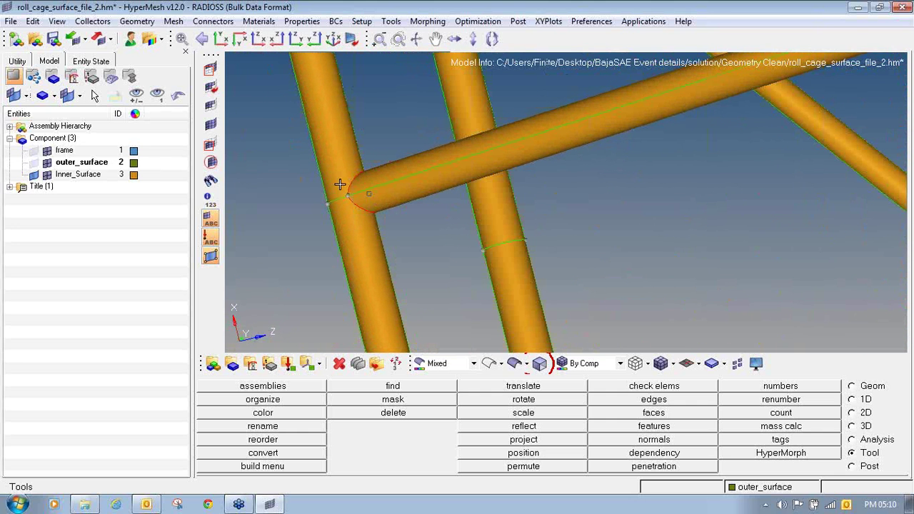
left_click_drag(359, 182, 310, 210, "ctrl")
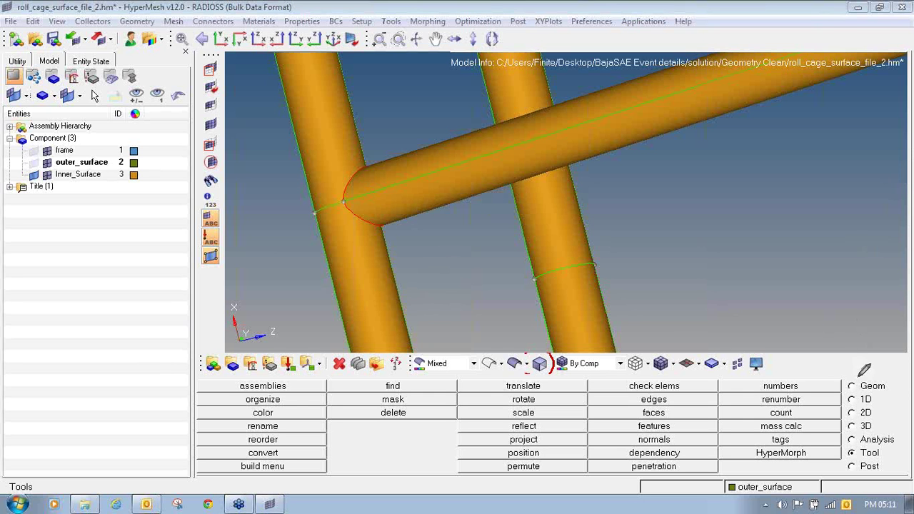
mouse_move(858, 377)
left_mouse_down()
mouse_move(844, 389)
mouse_move(904, 381)
mouse_move(867, 377)
left_mouse_up()
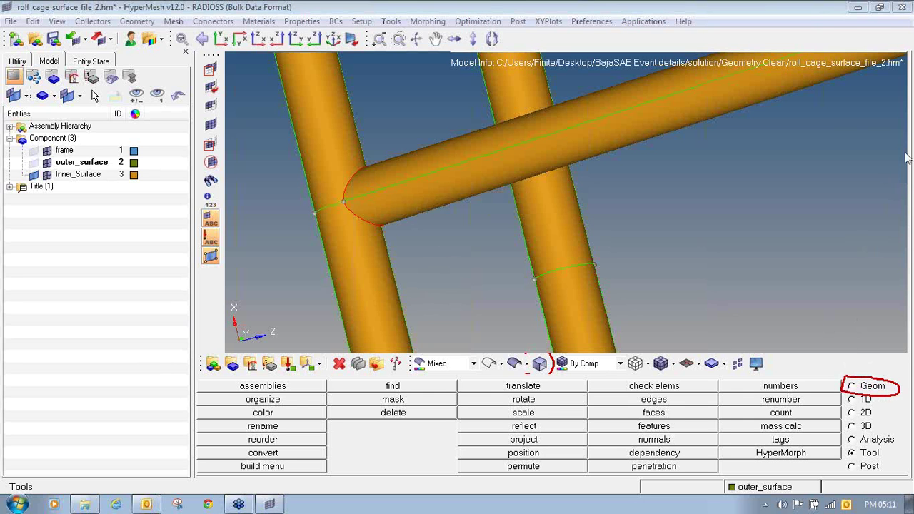
left_click(868, 388)
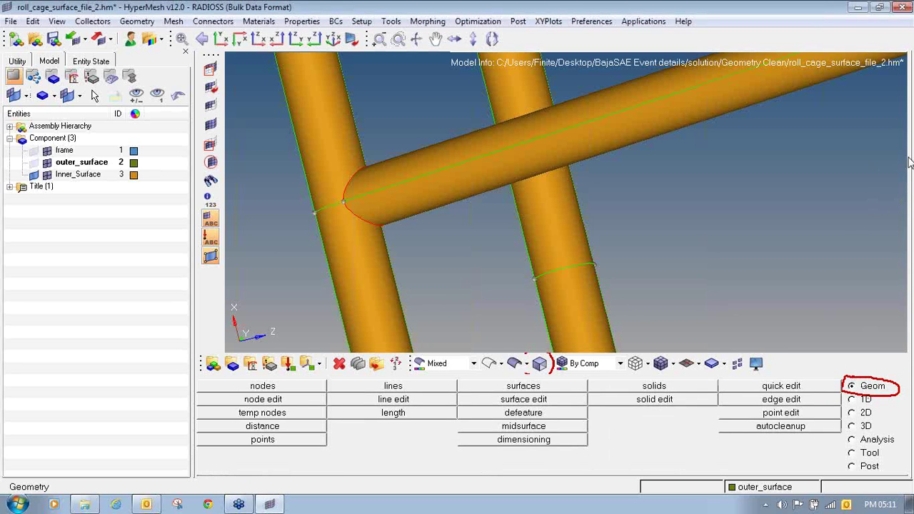
mouse_move(778, 384)
left_mouse_down()
mouse_move(757, 379)
mouse_move(770, 390)
mouse_move(813, 379)
mouse_move(789, 378)
left_mouse_up()
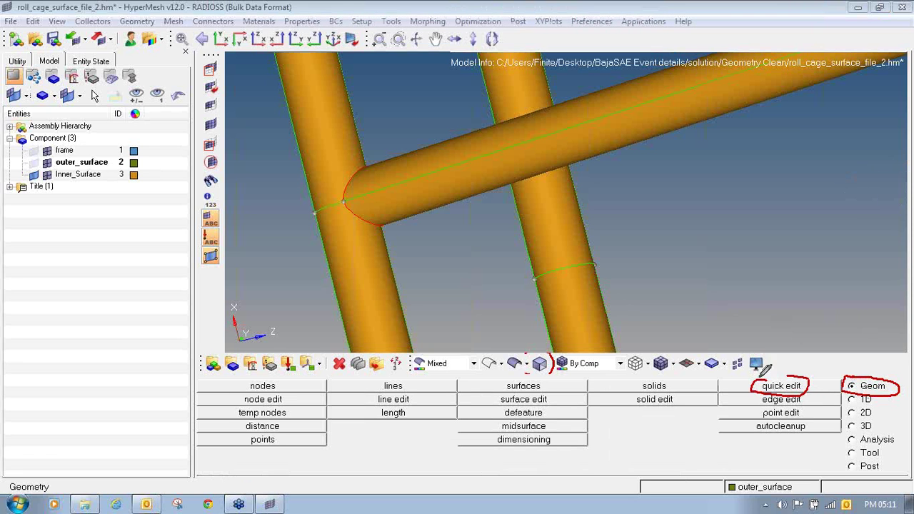
left_click(799, 385)
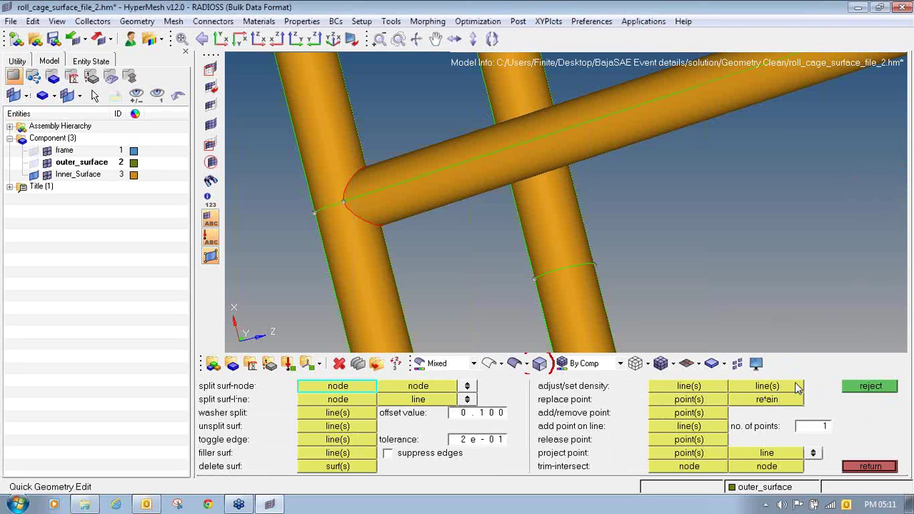
left_click(869, 465)
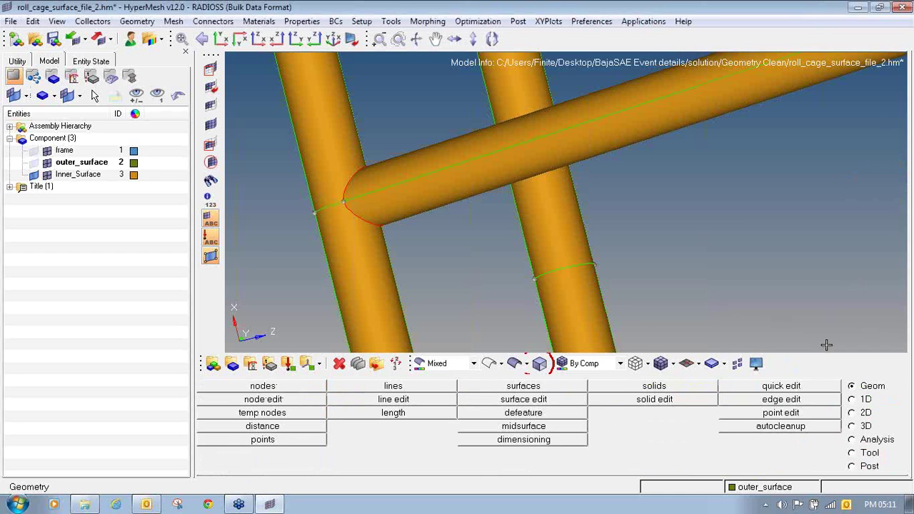
mouse_move(743, 187)
left_mouse_down()
mouse_move(739, 221)
mouse_move(743, 184)
mouse_move(823, 195)
left_mouse_up()
mouse_move(813, 163)
left_mouse_down()
mouse_move(824, 163)
mouse_move(841, 188)
left_mouse_up()
left_click(907, 154)
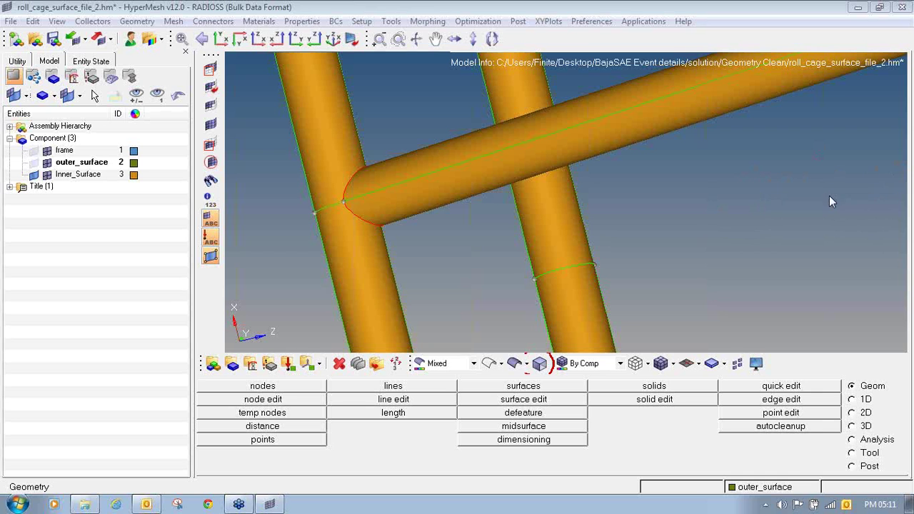
mouse_move(680, 182)
left_mouse_down()
mouse_move(694, 224)
mouse_move(702, 179)
mouse_move(709, 192)
mouse_move(757, 179)
mouse_move(789, 182)
left_mouse_up()
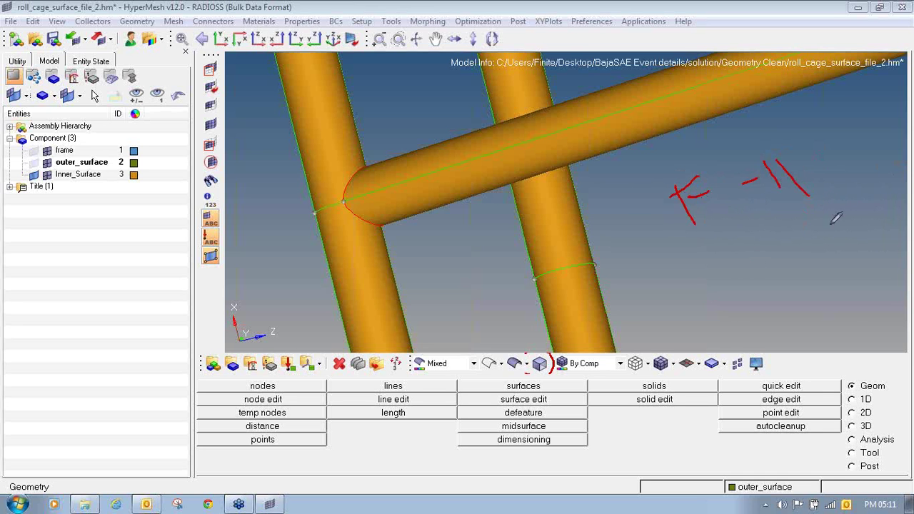
left_click(898, 157)
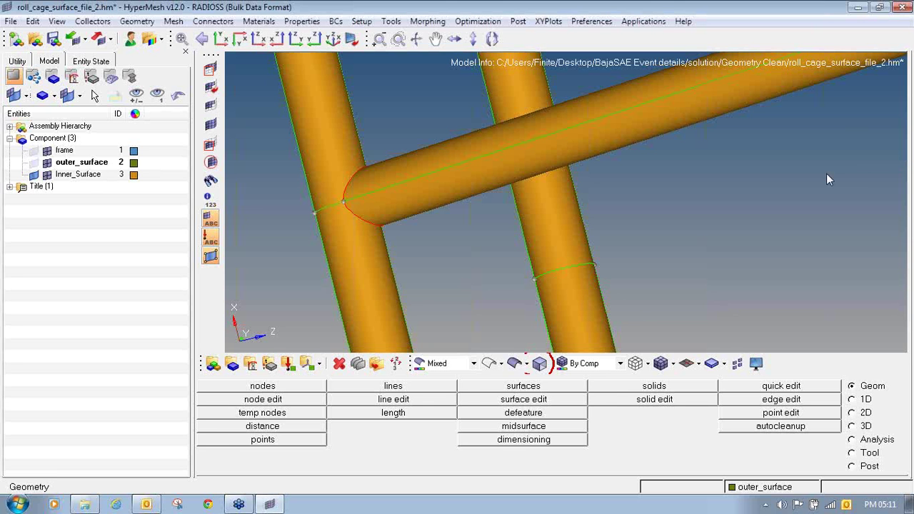
- Split the Inner_Surface cross tube around its circumference near the joint with quick edit's split surf-line, using a node and a line on its edges
key("F11")
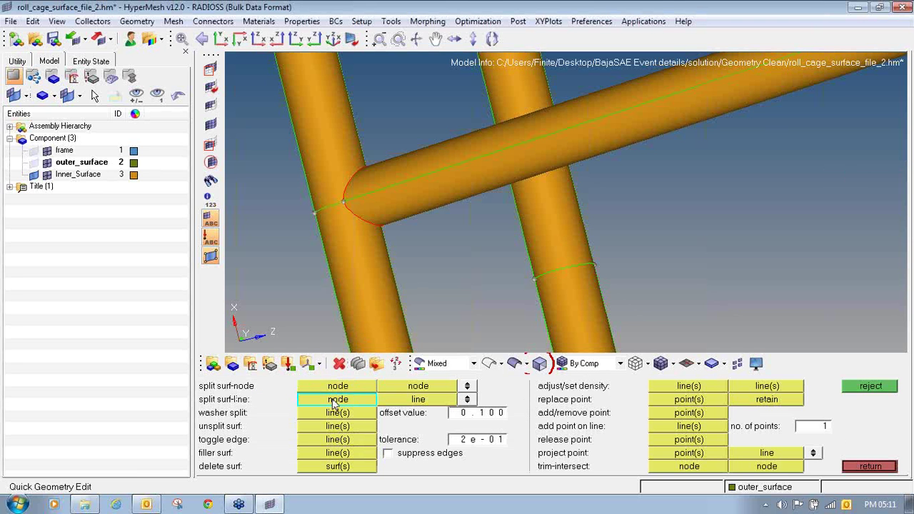
left_click(405, 181)
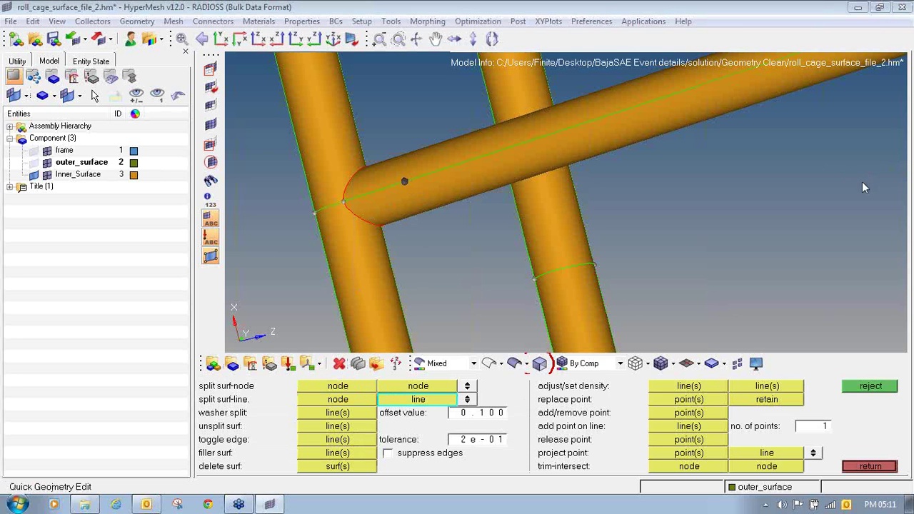
mouse_move(235, 390)
left_mouse_down()
mouse_move(210, 384)
mouse_move(197, 401)
mouse_move(272, 408)
left_mouse_up()
mouse_move(329, 405)
left_mouse_down()
mouse_move(468, 401)
mouse_move(489, 389)
mouse_move(205, 388)
left_mouse_up()
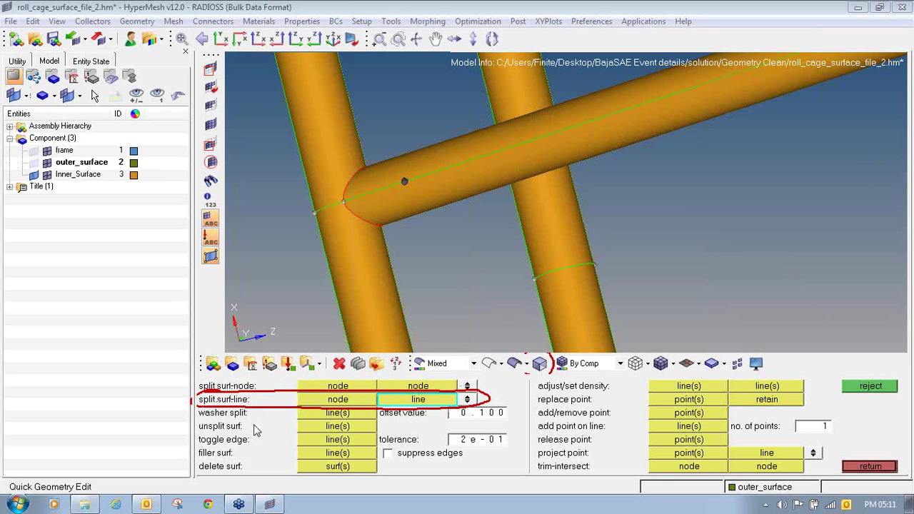
left_click(321, 401)
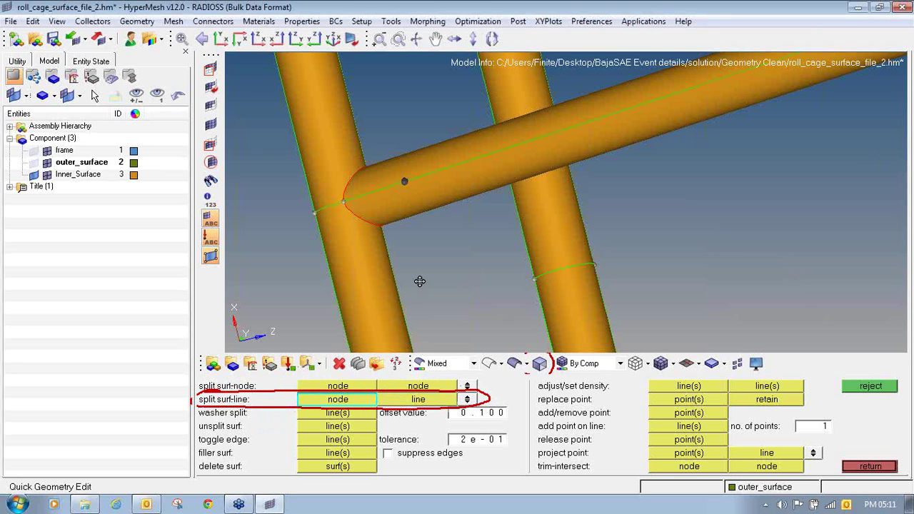
left_click(400, 232, "ctrl")
left_click(403, 182)
left_click_drag(421, 265, 504, 152, "ctrl")
left_click(504, 153, "ctrl")
left_click_drag(528, 206, 525, 159, "ctrl")
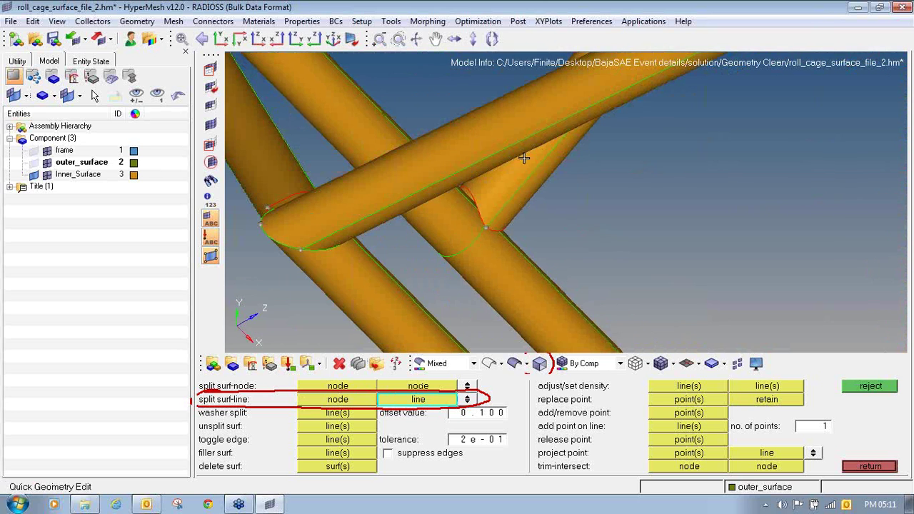
left_click(530, 172)
left_click(532, 173)
left_click_drag(539, 202, 512, 178, "ctrl")
left_click(509, 157)
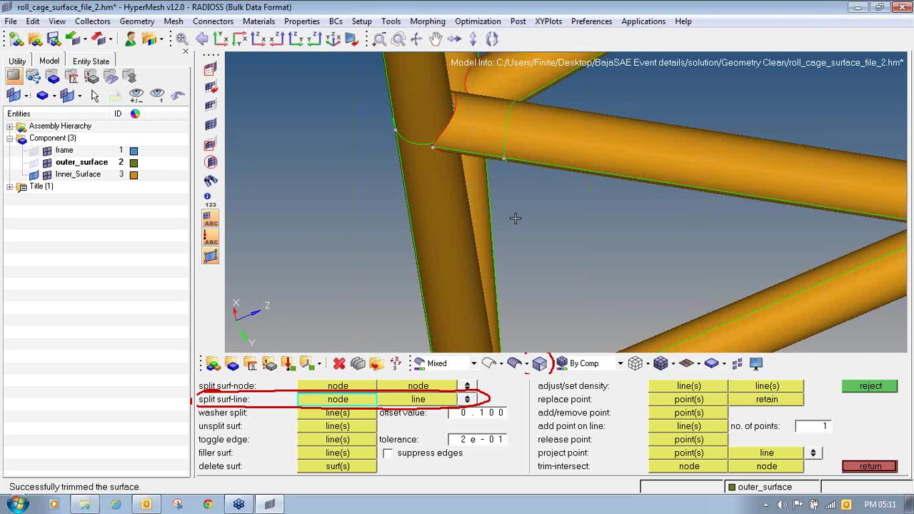
- Mask the Inner_Surface tube surfaces around the joint with the split tube
left_click_drag(515, 218, 502, 81, "ctrl")
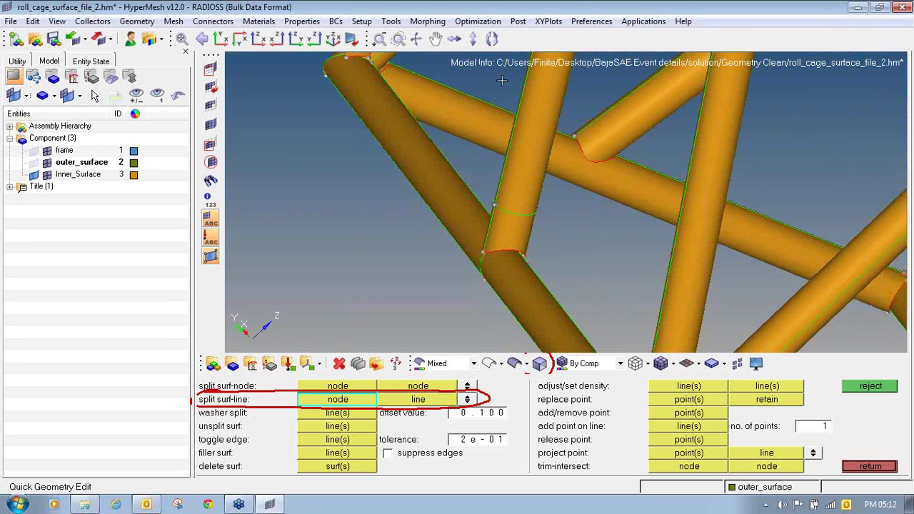
left_click_drag(532, 139, 338, 112, "ctrl")
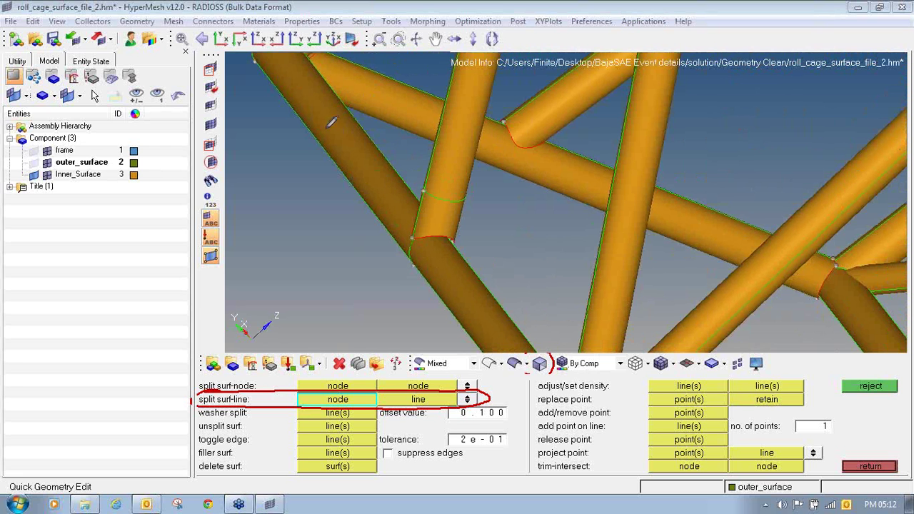
mouse_move(220, 57)
left_mouse_down()
mouse_move(200, 60)
mouse_move(216, 80)
mouse_move(216, 57)
left_mouse_up()
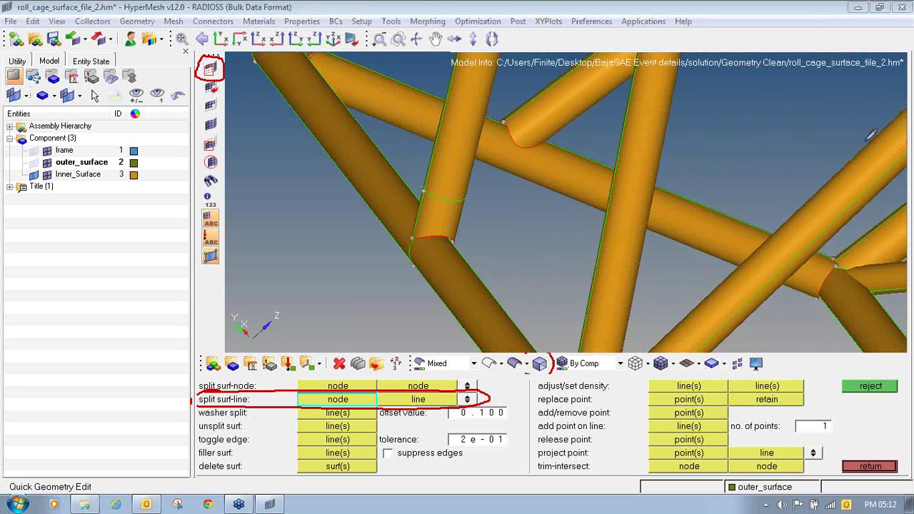
left_click(848, 231)
left_click(210, 69)
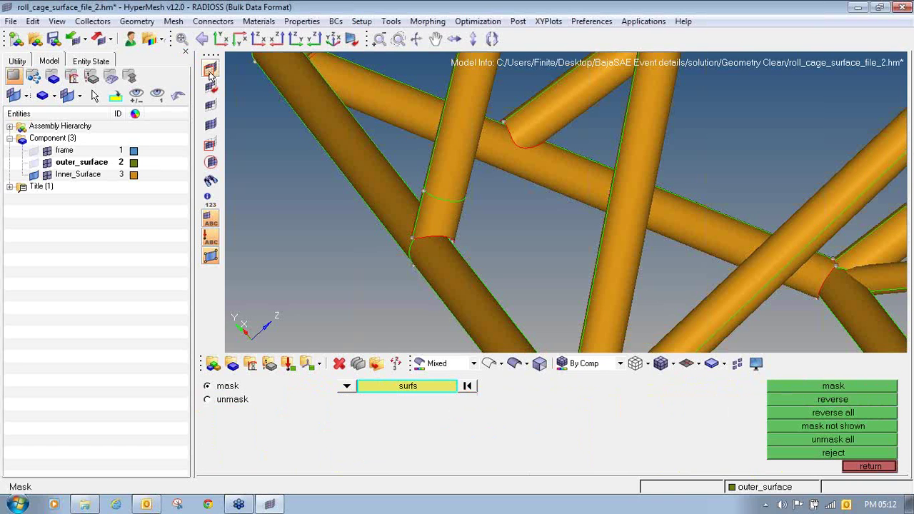
left_click_drag(350, 224, 531, 294, "shift")
left_click(832, 387)
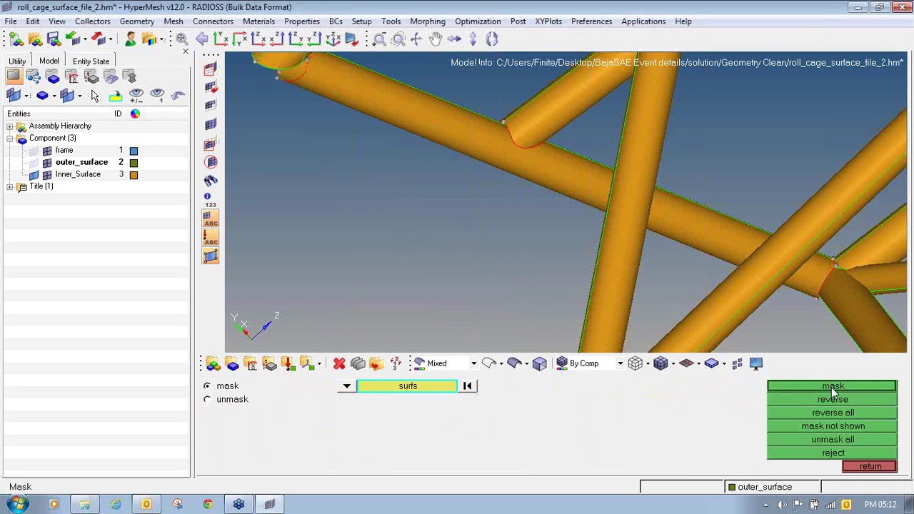
- Delete the Inner_Surface surfaces of the short cross tube segment between the circumferential split and the joint
left_click_drag(485, 219, 541, 208, "ctrl")
scroll(540, 207, "down", 10, "ctrl")
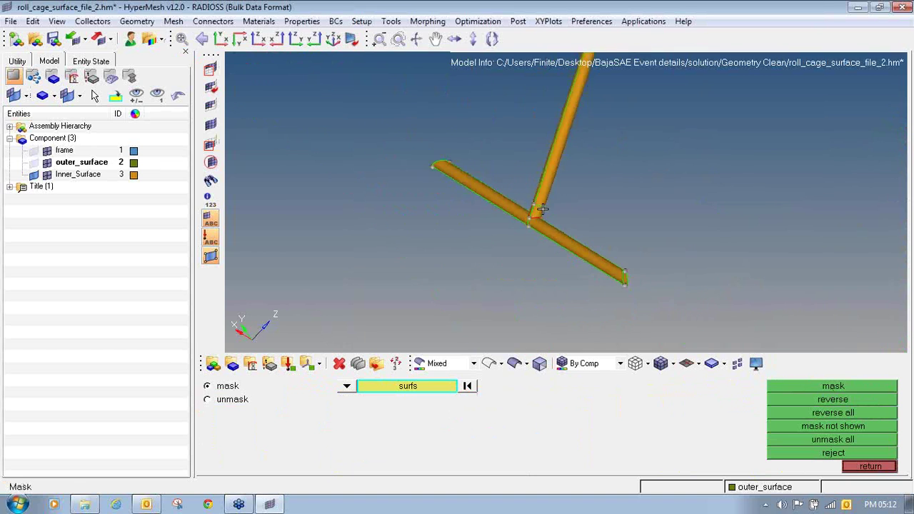
scroll(542, 205, "up", 5, "ctrl")
scroll(500, 247, "up", 3, "ctrl")
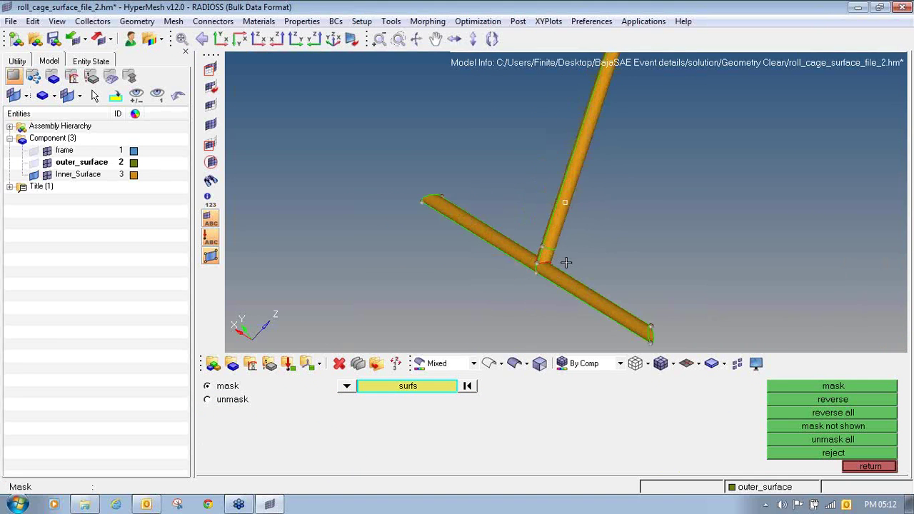
left_click_drag(566, 262, 621, 258, "ctrl")
scroll(539, 259, "up", 5, "ctrl")
scroll(472, 194, "up", 3, "ctrl")
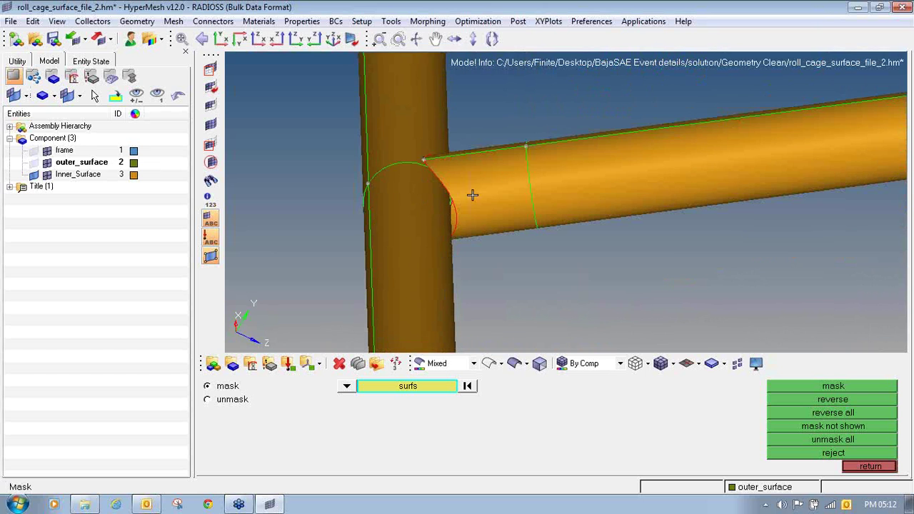
left_click_drag(485, 186, 480, 130, "ctrl")
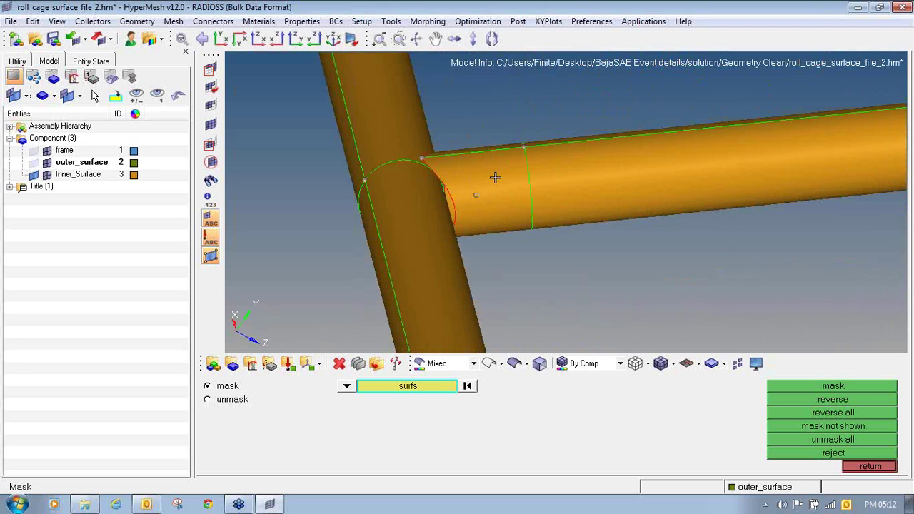
key("F2")
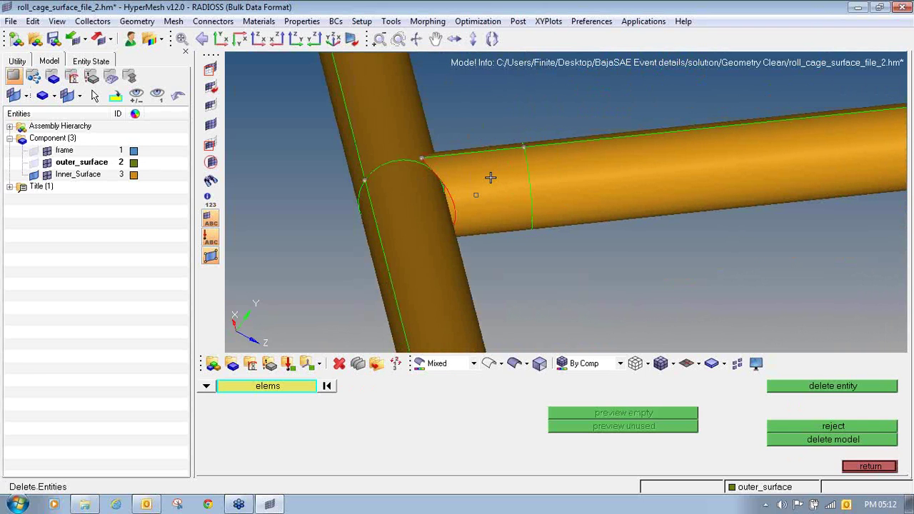
left_click(490, 178)
left_click(207, 387)
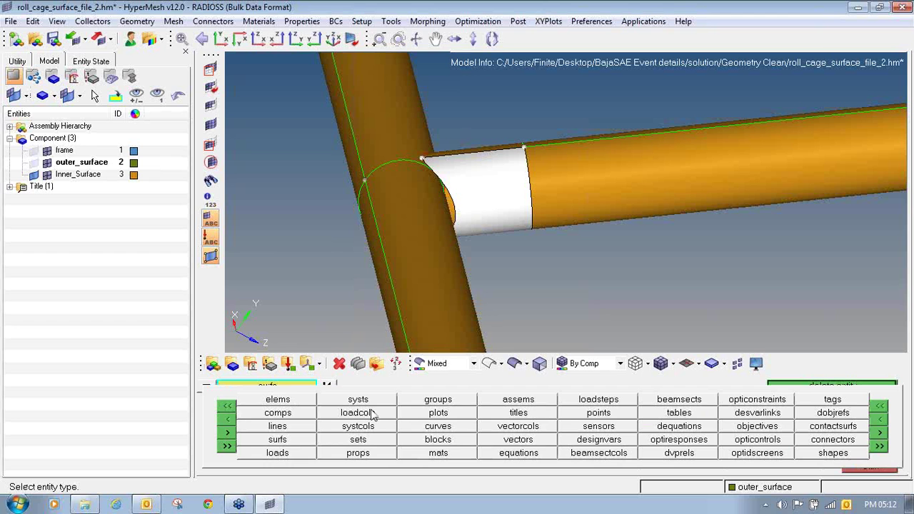
left_click(273, 441)
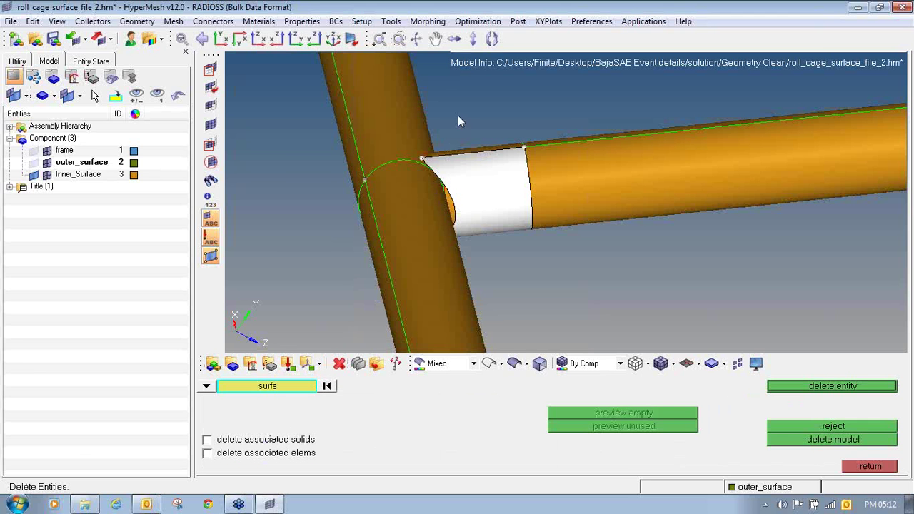
left_click(908, 155)
left_click(861, 188)
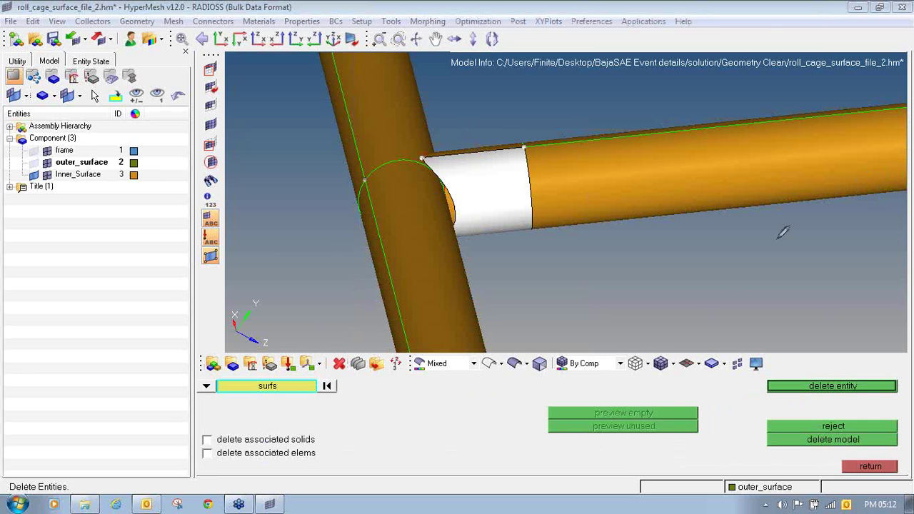
mouse_move(724, 257)
left_mouse_down()
mouse_move(729, 285)
mouse_move(733, 253)
mouse_move(746, 265)
mouse_move(771, 255)
left_mouse_up()
mouse_move(785, 245)
left_mouse_down()
mouse_move(796, 256)
mouse_move(835, 257)
left_mouse_up()
left_click(909, 156)
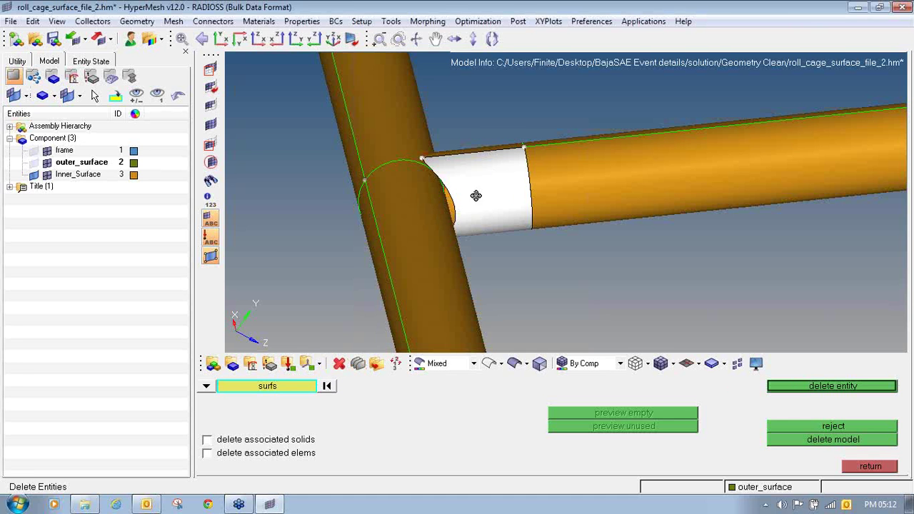
left_click_drag(476, 195, 464, 133, "ctrl")
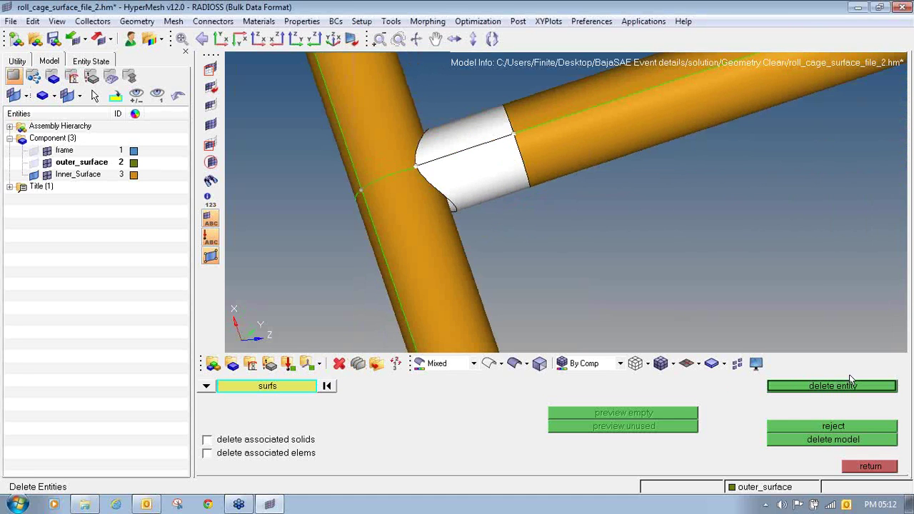
left_click(843, 391)
left_click_drag(467, 215, 436, 154, "ctrl")
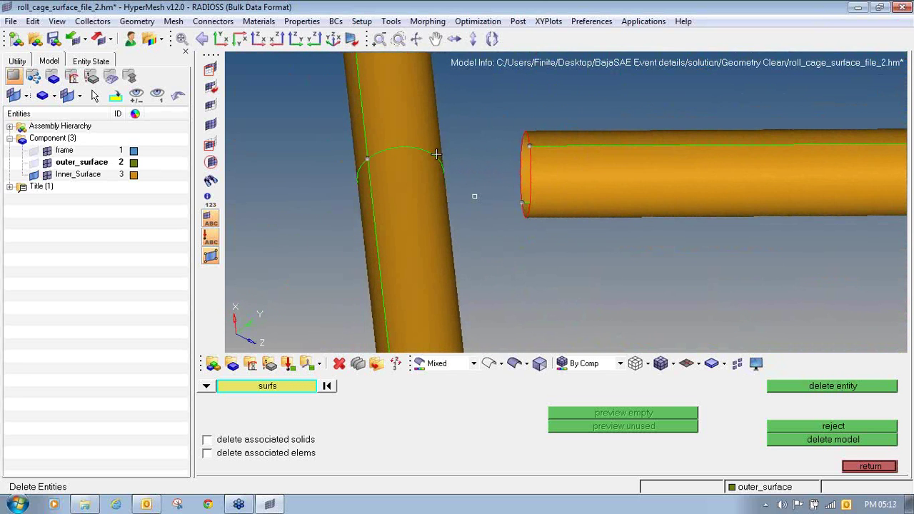
left_click(853, 467)
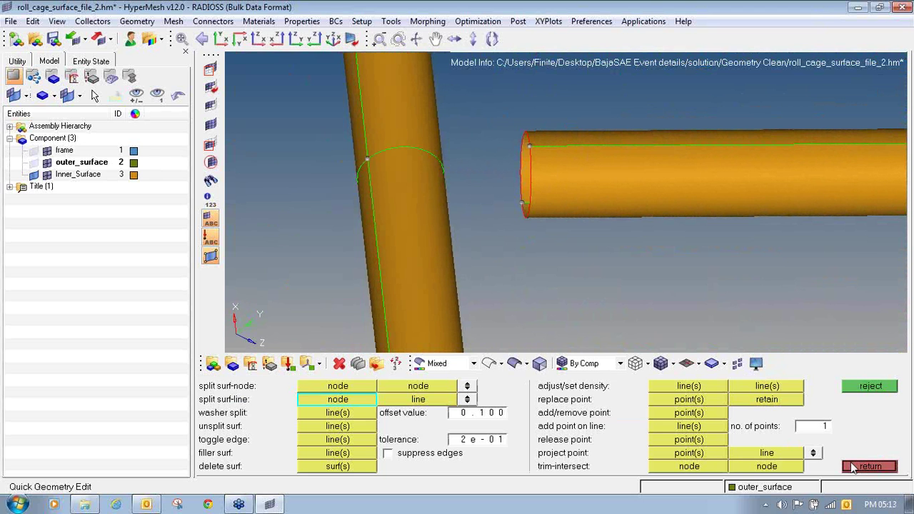
left_click(853, 467)
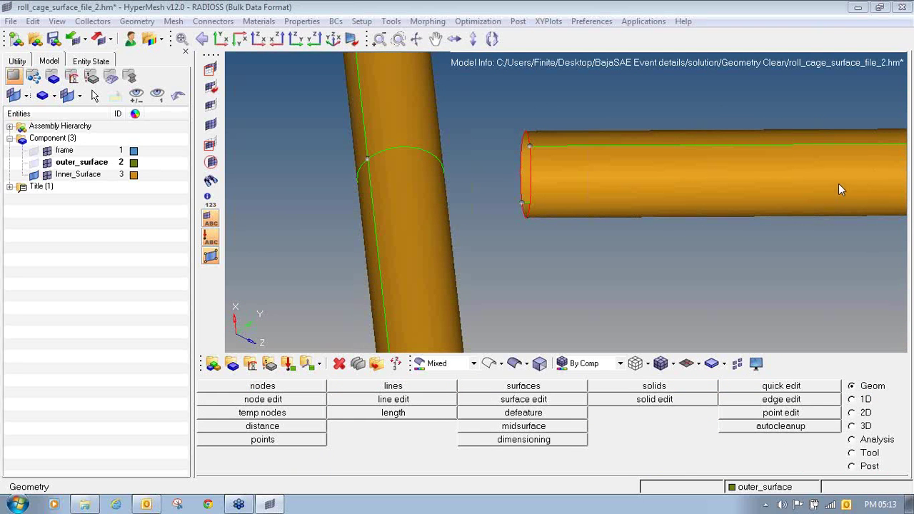
mouse_move(667, 258)
left_mouse_down()
mouse_move(683, 252)
mouse_move(683, 270)
mouse_move(722, 260)
mouse_move(738, 283)
left_mouse_up()
mouse_move(714, 248)
left_mouse_down()
mouse_move(707, 276)
mouse_move(735, 258)
mouse_move(711, 266)
left_mouse_up()
left_click_drag(527, 282, 491, 330)
mouse_move(530, 280)
left_mouse_down()
mouse_move(527, 309)
mouse_move(549, 306)
mouse_move(550, 294)
left_mouse_up()
left_click(540, 263)
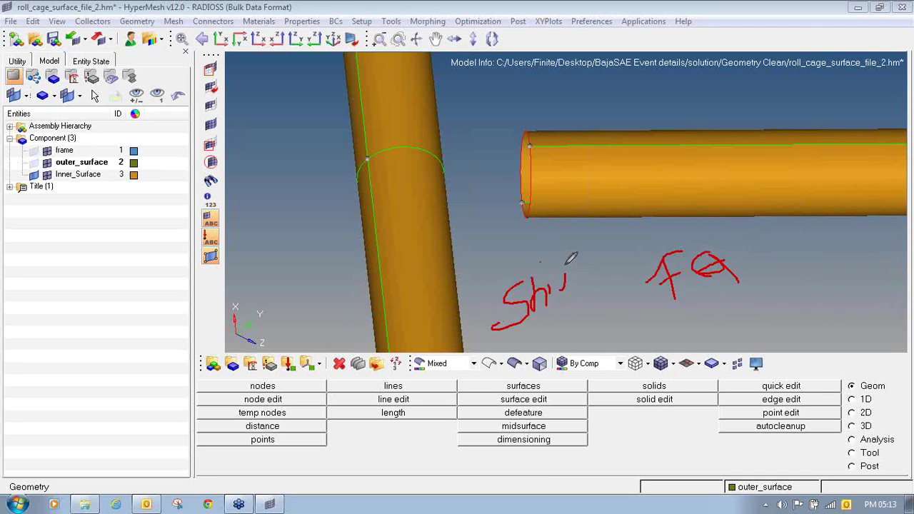
mouse_move(571, 254)
left_mouse_down()
mouse_move(575, 326)
mouse_move(597, 277)
mouse_move(639, 277)
mouse_move(631, 295)
left_mouse_up()
key("Escape")
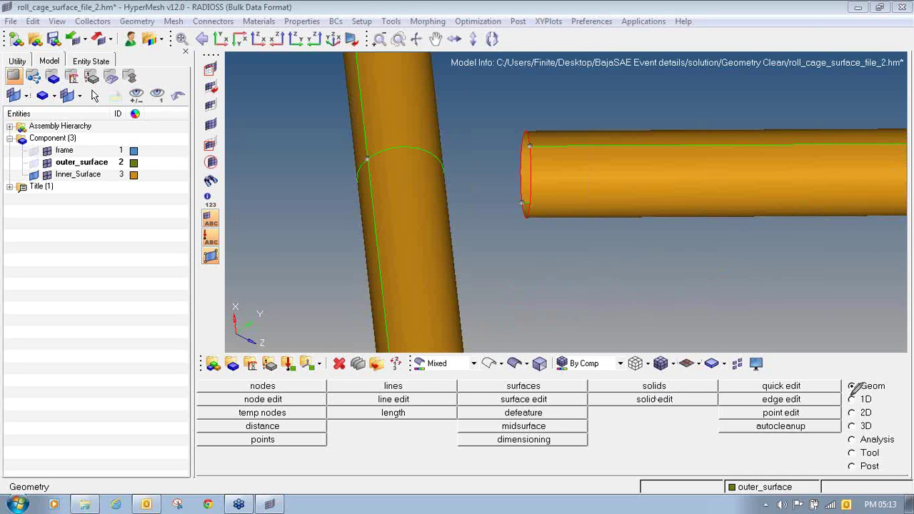
- Set up surface edit's extend operation to extend over edges by a distance of 100
mouse_move(865, 376)
left_mouse_down()
mouse_move(854, 393)
mouse_move(893, 377)
left_mouse_up()
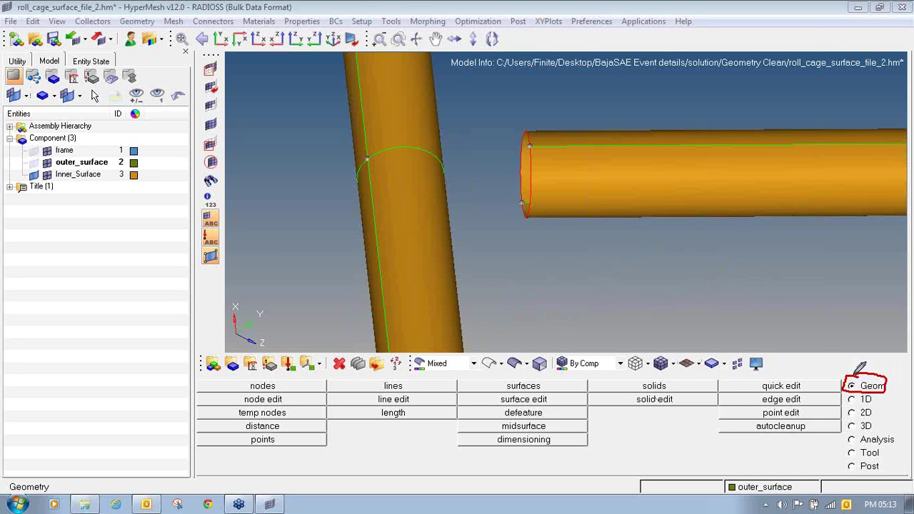
mouse_move(502, 390)
left_mouse_down()
mouse_move(516, 404)
mouse_move(572, 384)
mouse_move(512, 390)
left_mouse_up()
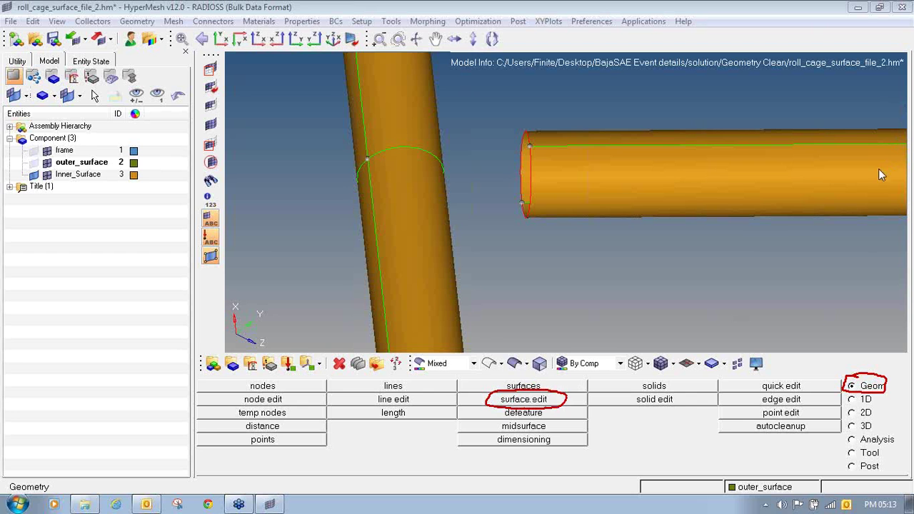
left_click(528, 404)
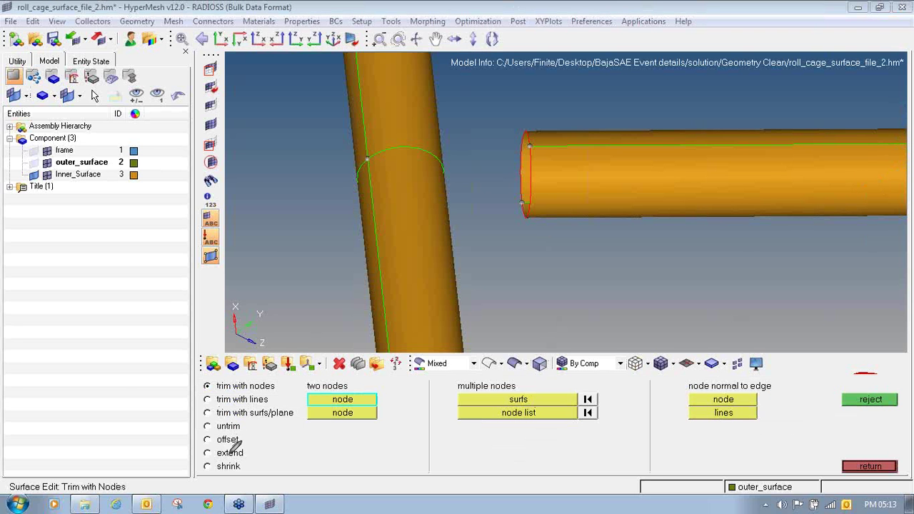
mouse_move(232, 446)
left_mouse_down()
mouse_move(214, 446)
mouse_move(207, 462)
mouse_move(250, 449)
left_mouse_up()
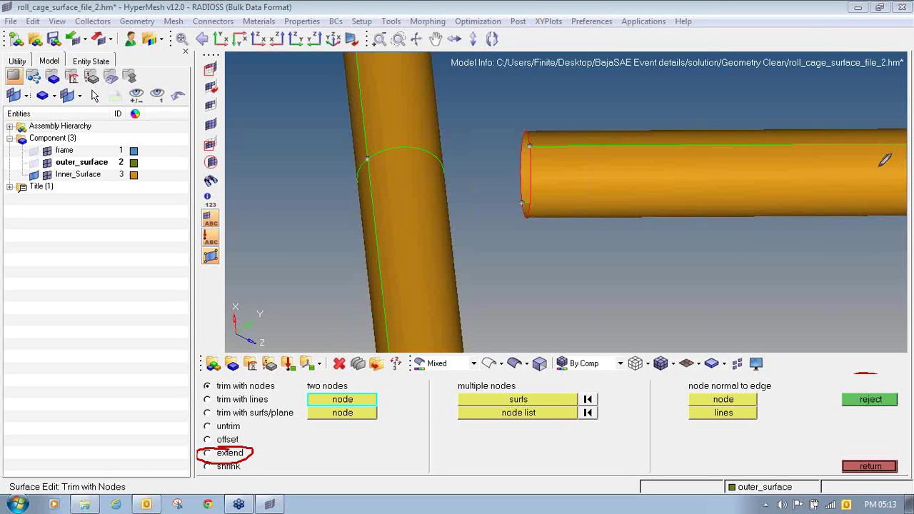
left_click(207, 453)
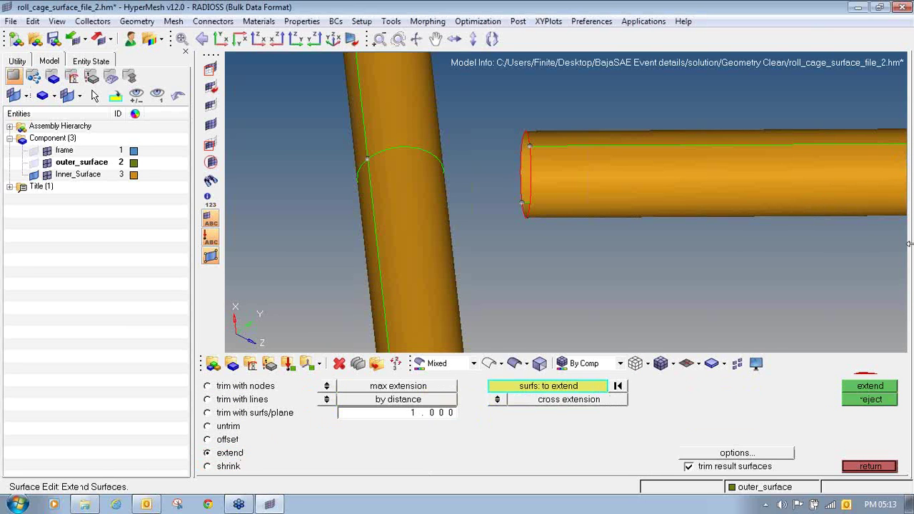
left_click(326, 389)
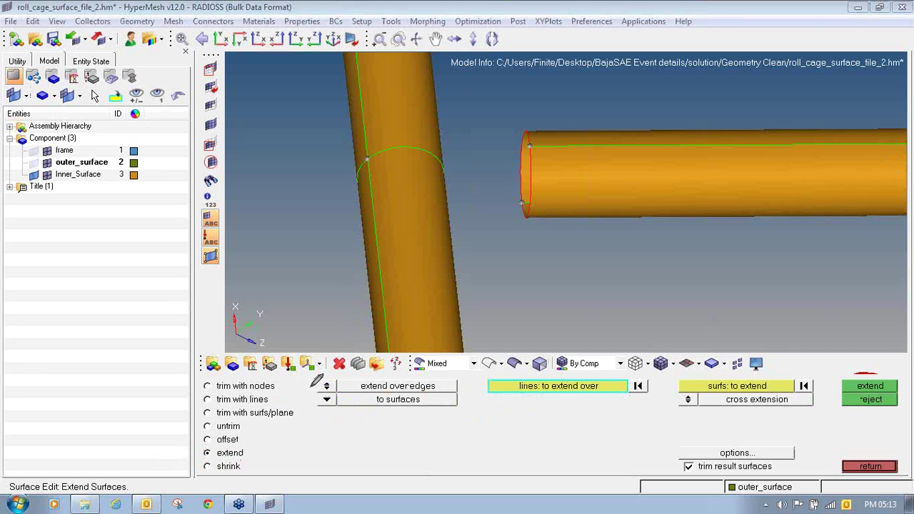
mouse_move(332, 375)
left_mouse_down()
mouse_move(321, 393)
mouse_move(341, 386)
mouse_move(322, 376)
left_mouse_up()
mouse_move(340, 394)
left_mouse_down()
mouse_move(318, 405)
mouse_move(332, 391)
left_mouse_up()
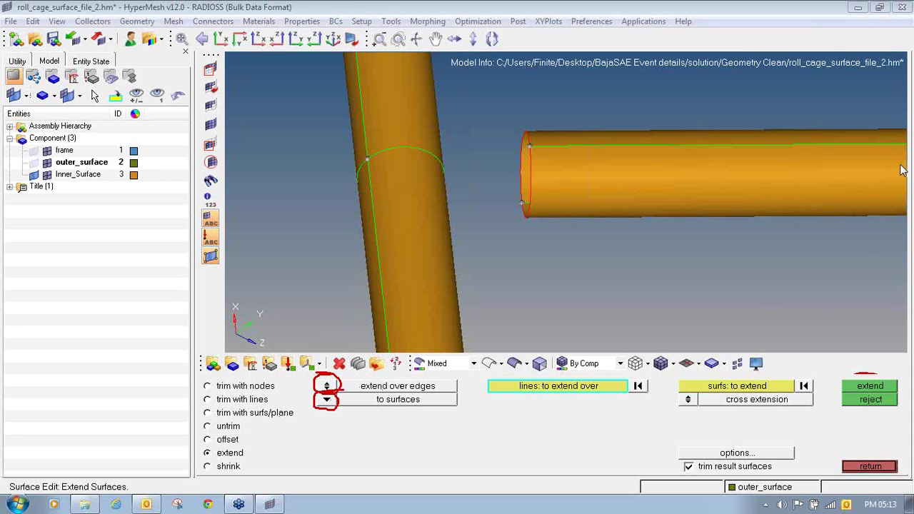
left_click(327, 400)
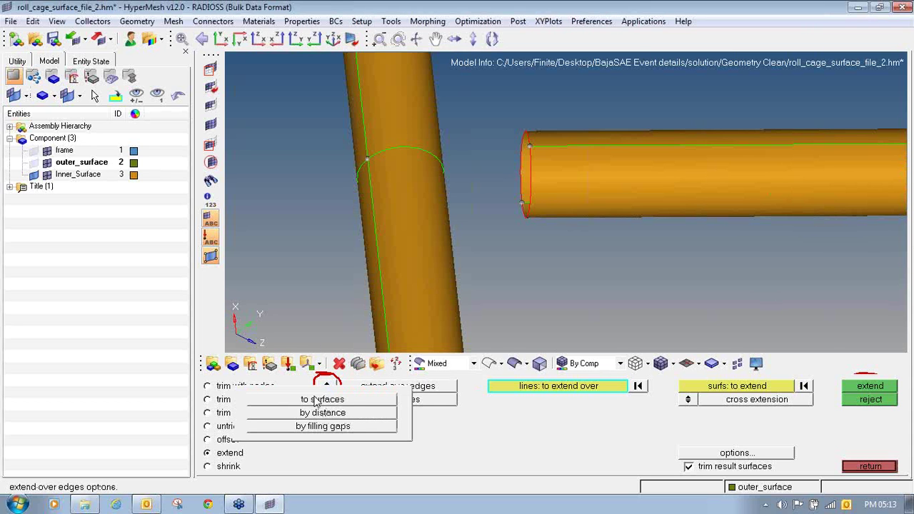
left_click(339, 416)
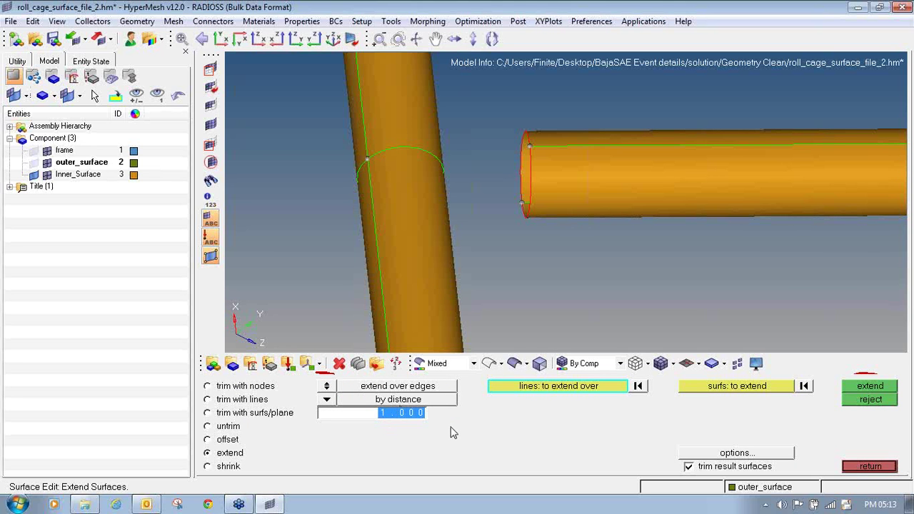
type("100")
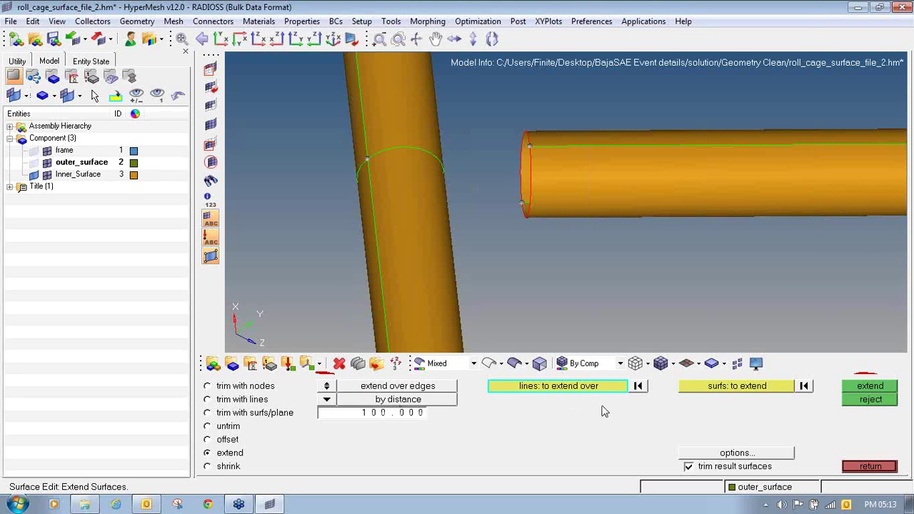
- Extend the Inner_Surface cross tube's surfaces over the edges of its open end so that it passes through the other tube
left_click(745, 392)
left_click_drag(567, 153, 547, 177, "ctrl")
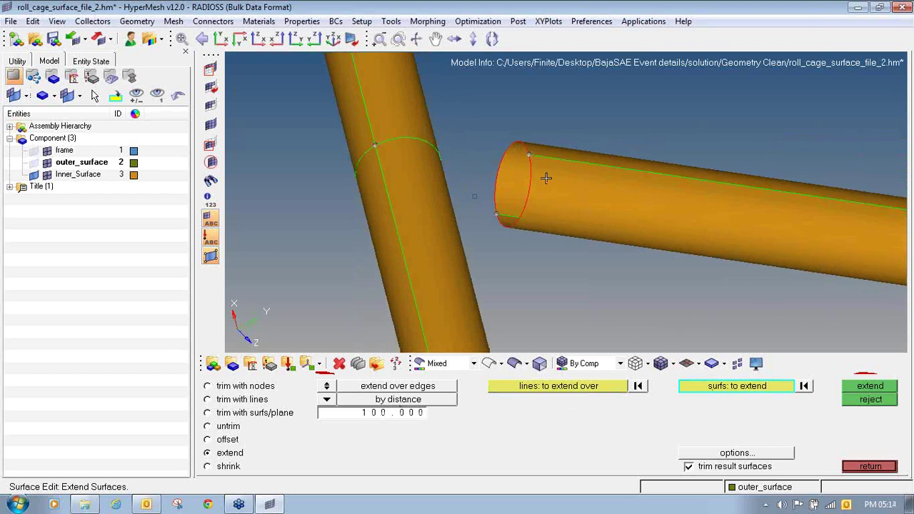
left_click(546, 177)
left_click(511, 168)
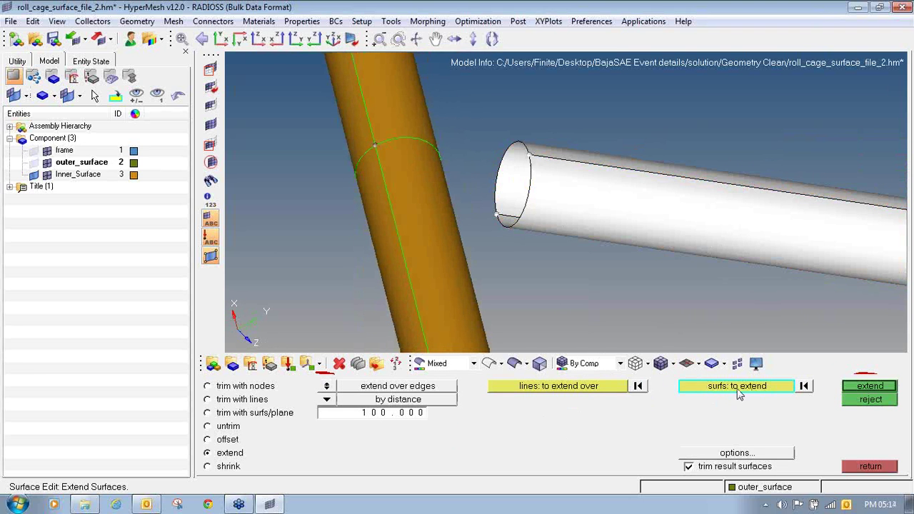
left_click(555, 389)
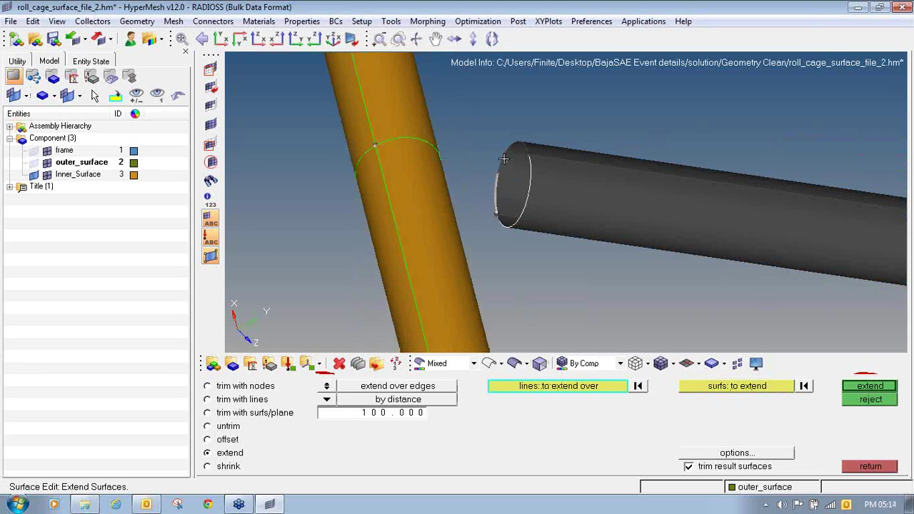
left_click(870, 389)
left_click_drag(607, 188, 437, 133, "ctrl")
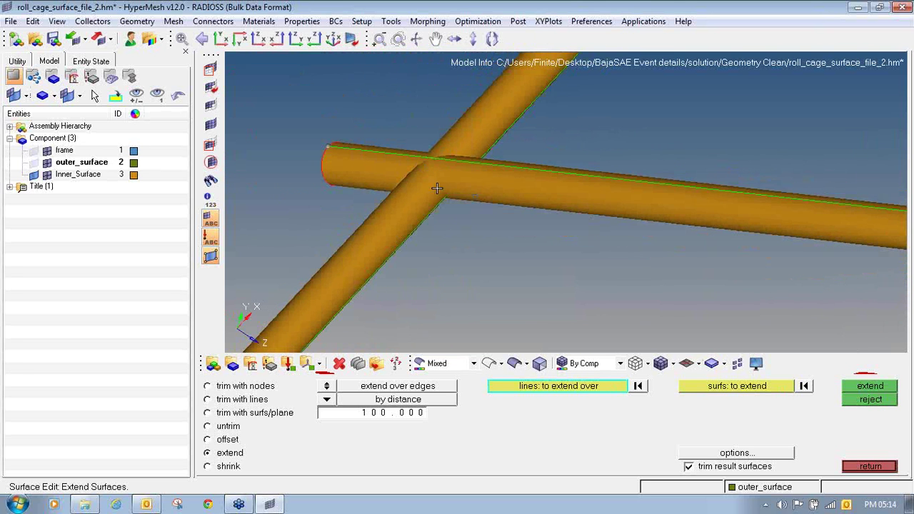
- Set up surface edit's trim with surfs operation, taking the extended Inner_Surface cross tube's surfaces as the first surface set
left_click_drag(405, 215, 568, 235, "ctrl")
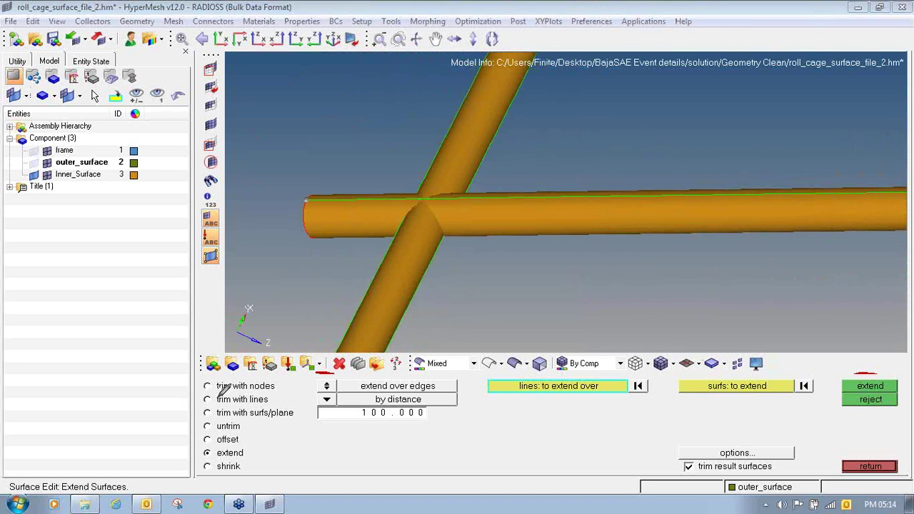
mouse_move(223, 399)
left_mouse_down()
mouse_move(203, 416)
mouse_move(258, 424)
mouse_move(303, 402)
mouse_move(233, 398)
left_mouse_up()
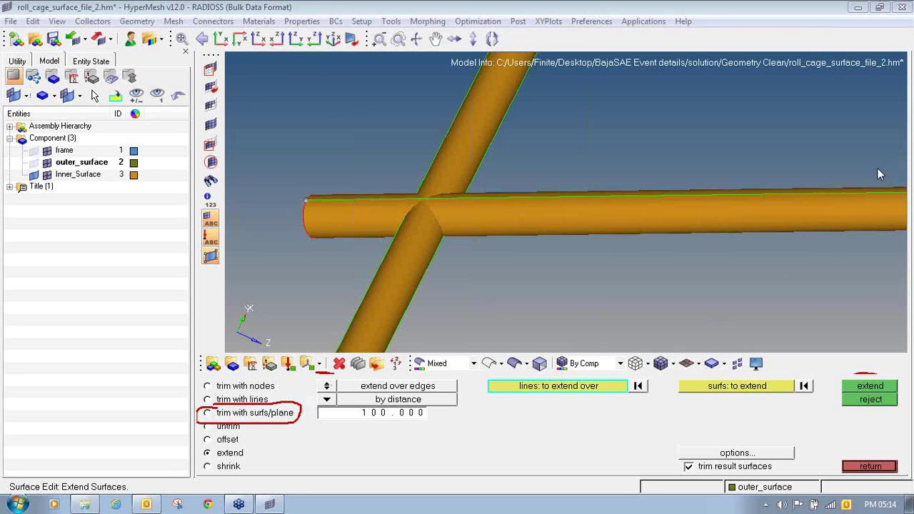
left_click(254, 417)
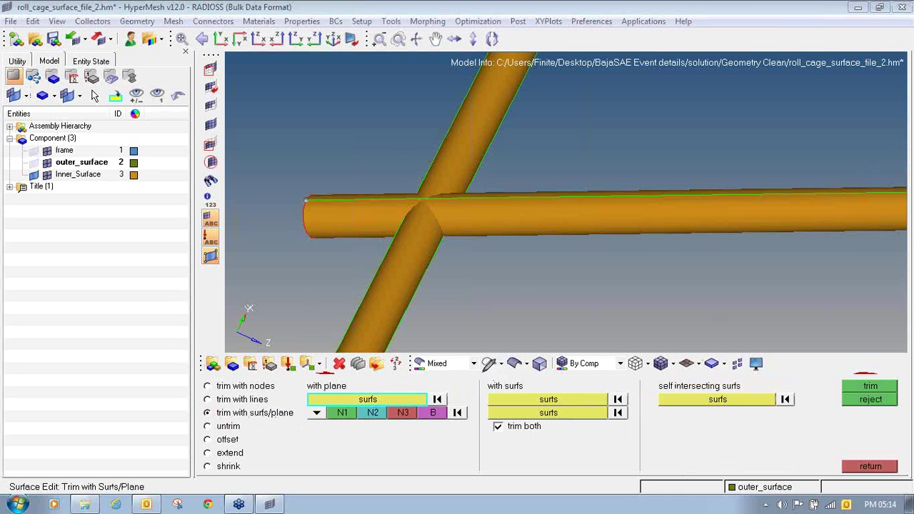
mouse_move(484, 372)
left_mouse_down()
mouse_move(477, 437)
mouse_move(642, 433)
mouse_move(643, 376)
mouse_move(486, 373)
left_mouse_up()
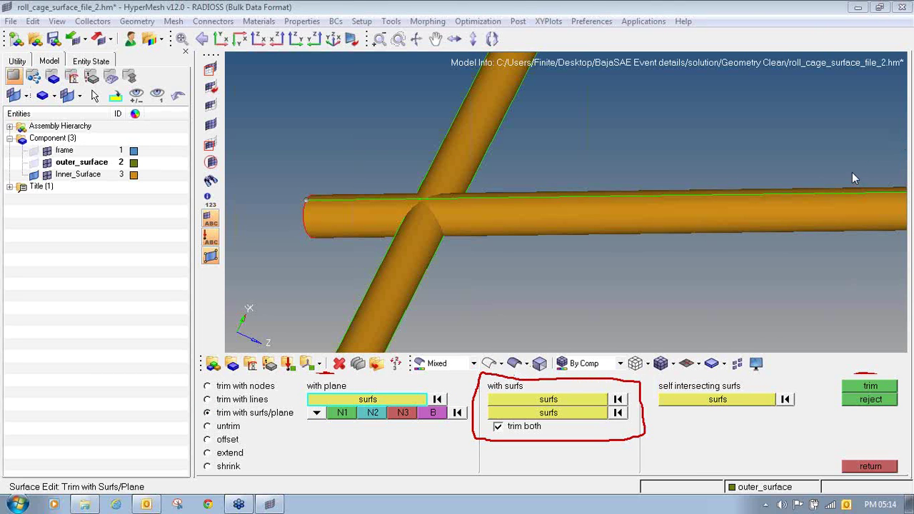
left_click(572, 399)
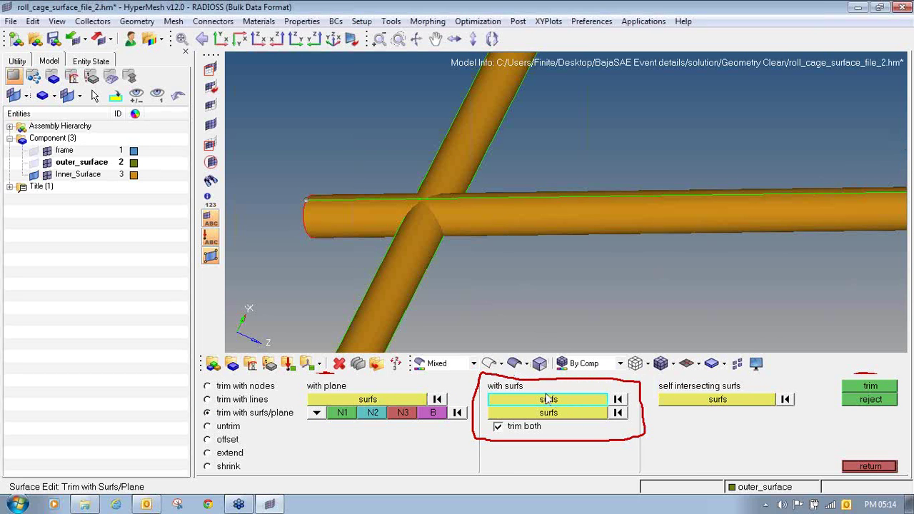
left_click_drag(525, 239, 343, 223, "ctrl")
left_click(342, 222)
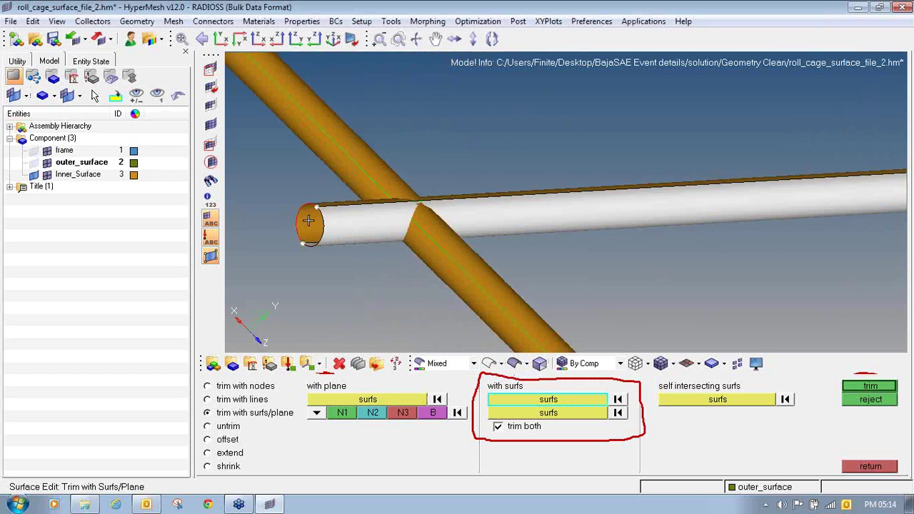
left_click(308, 221)
- Take all surfaces of the crossing tube on both sides of the joint as the second set and trim both tubes with each other
left_click(516, 413)
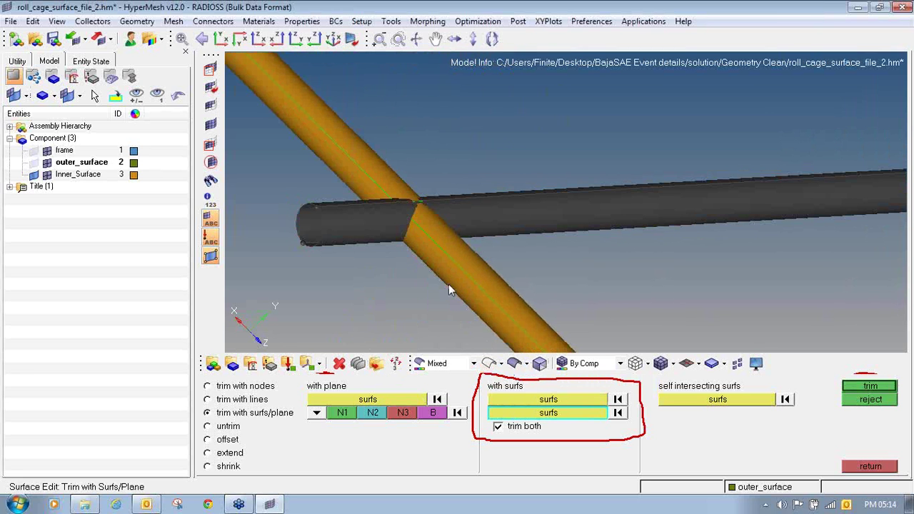
left_click(451, 285)
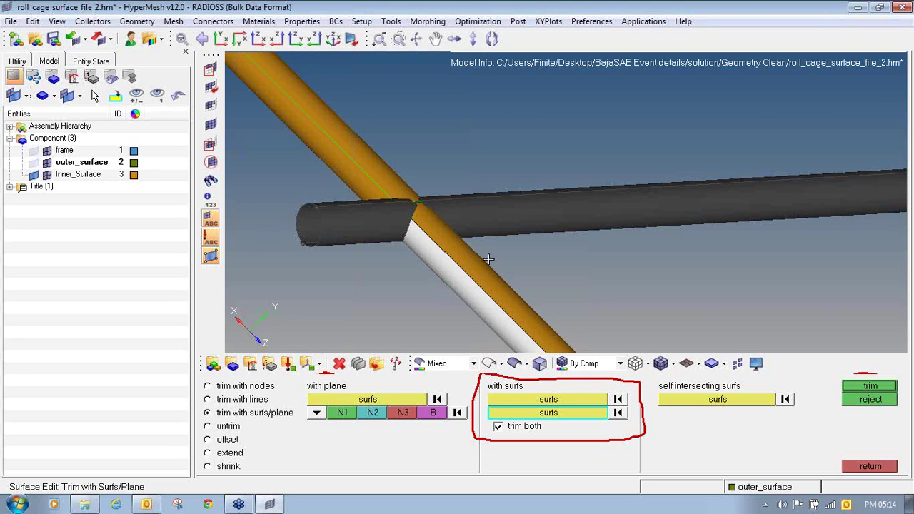
left_click(481, 276)
left_click(349, 172)
left_click(363, 154)
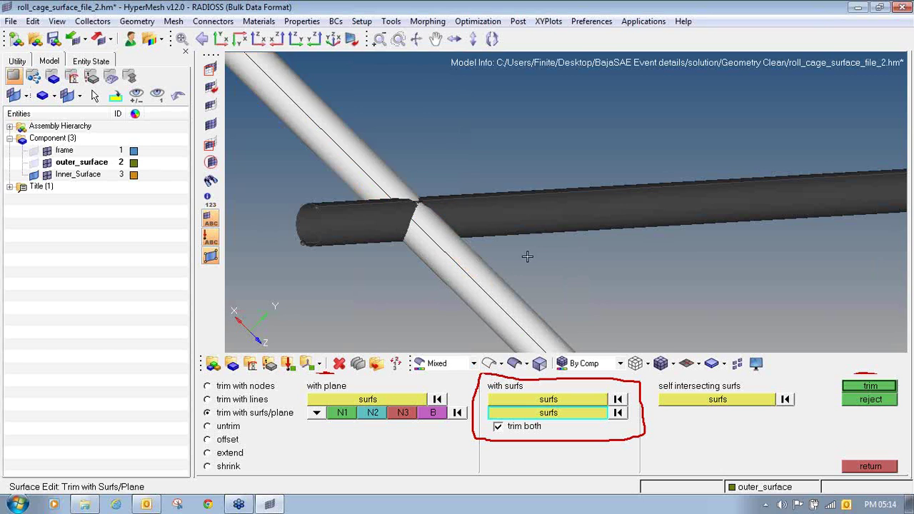
left_click_drag(527, 257, 367, 274, "ctrl")
left_click_drag(495, 253, 504, 247, "ctrl")
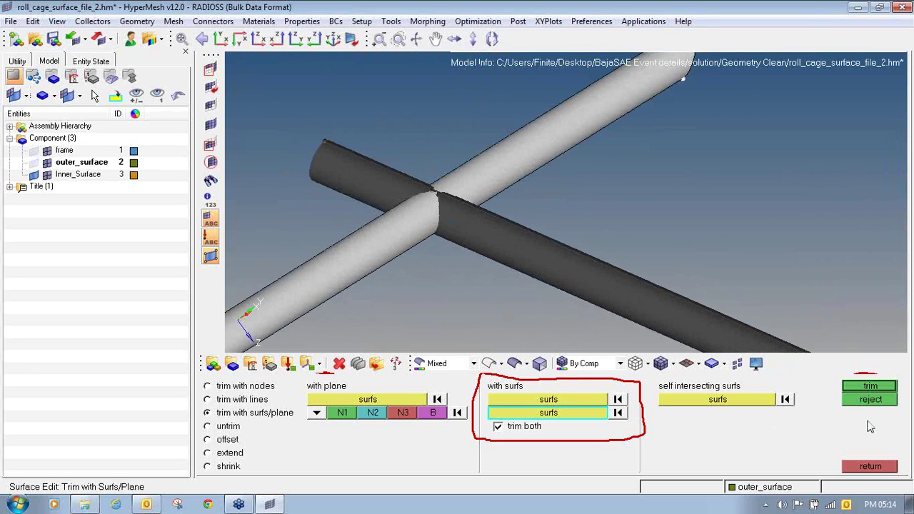
left_click(854, 387)
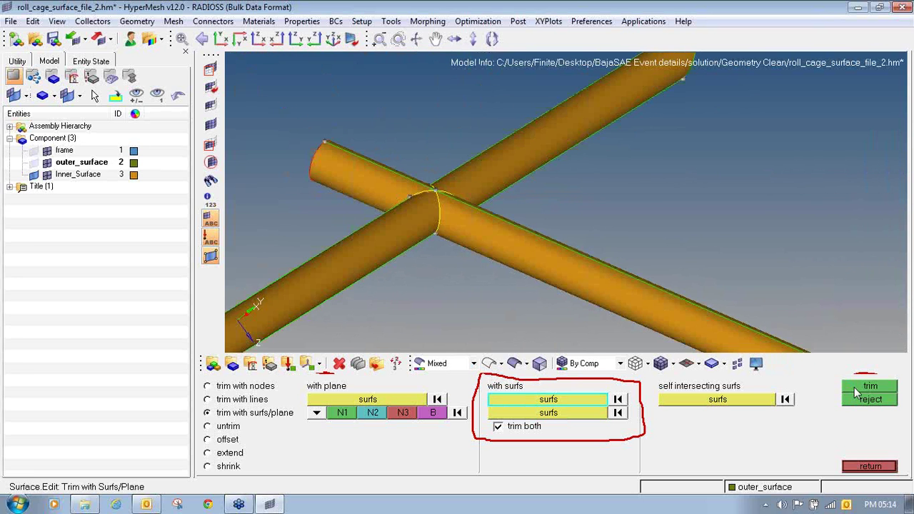
- Delete the surfaces of the cross tube's stub that protrudes beyond the crossing tube
left_click_drag(339, 213, 405, 144, "ctrl")
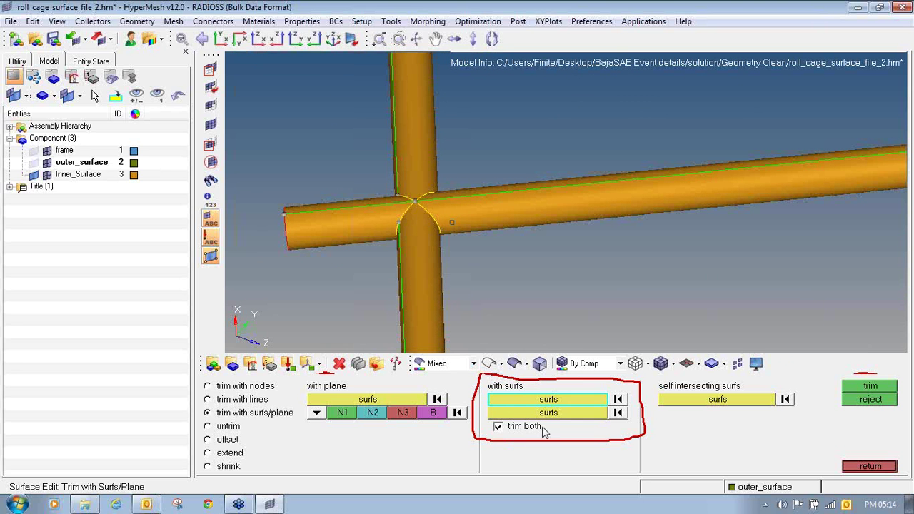
right_click_drag(339, 220, 420, 235, "ctrl")
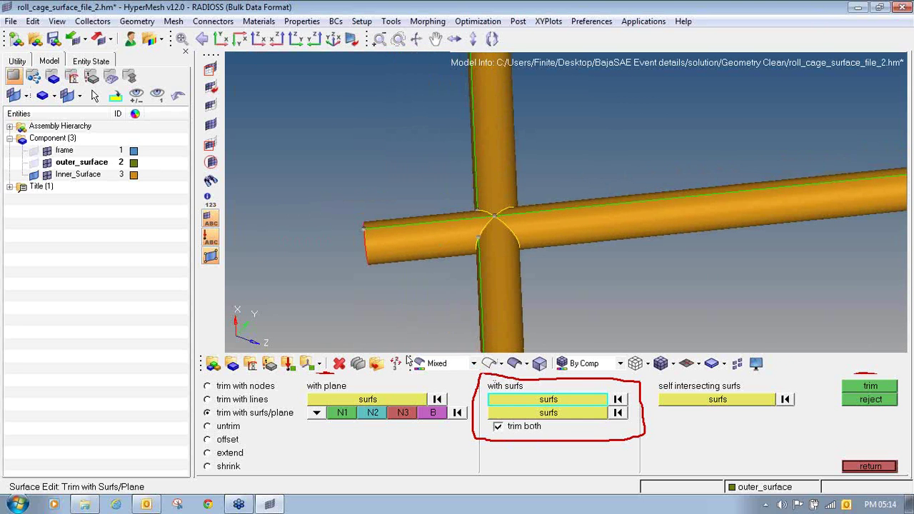
left_click(341, 366)
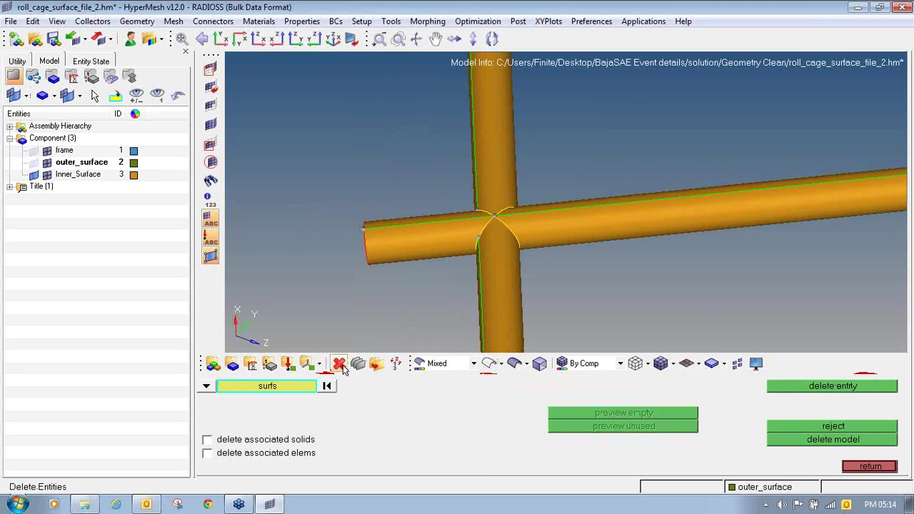
left_click(908, 147)
mouse_move(347, 353)
left_mouse_down()
mouse_move(337, 371)
mouse_move(347, 344)
left_mouse_up()
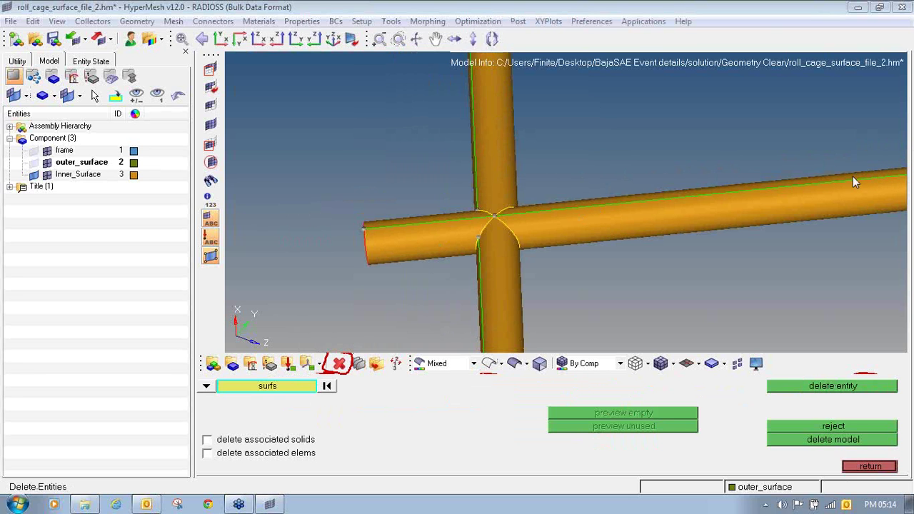
left_click(419, 269)
middle_click(419, 270)
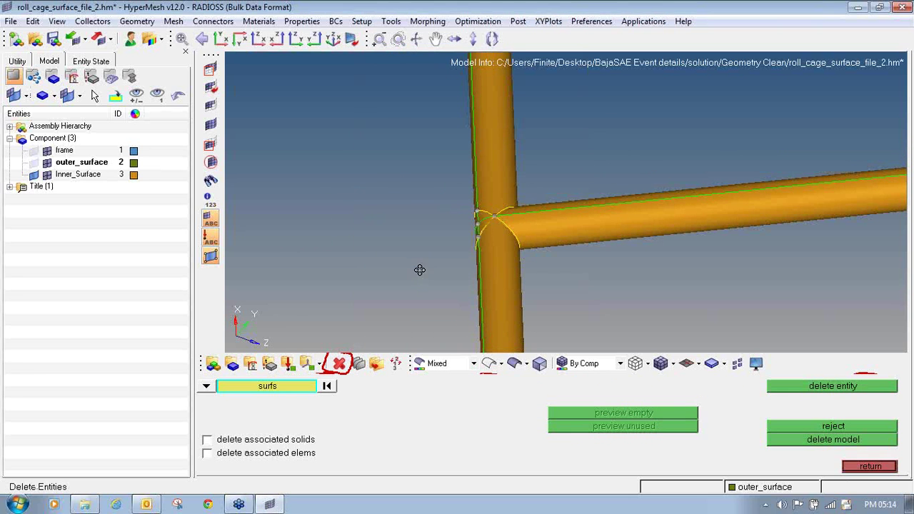
- Mask both tubes' outer surfaces and the small trimmed patches around the joint, leaving only the cross tube pieces inside the joint
left_click_drag(419, 270, 336, 165, "ctrl")
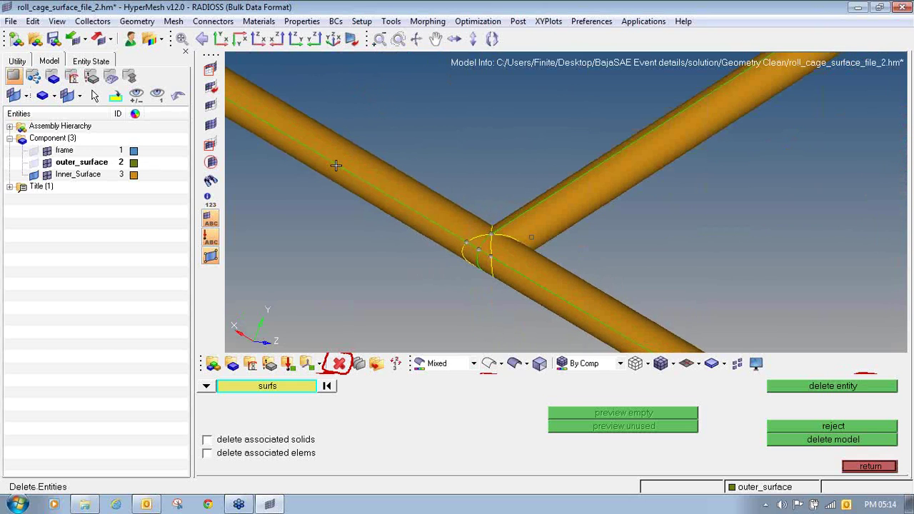
left_click(211, 69)
left_click(404, 194)
left_click_drag(548, 143, 607, 229, "shift")
left_click_drag(538, 276, 620, 330, "shift")
scroll(470, 249, "up", 1, "ctrl")
scroll(470, 249, "up", 3, "ctrl")
left_click(494, 230)
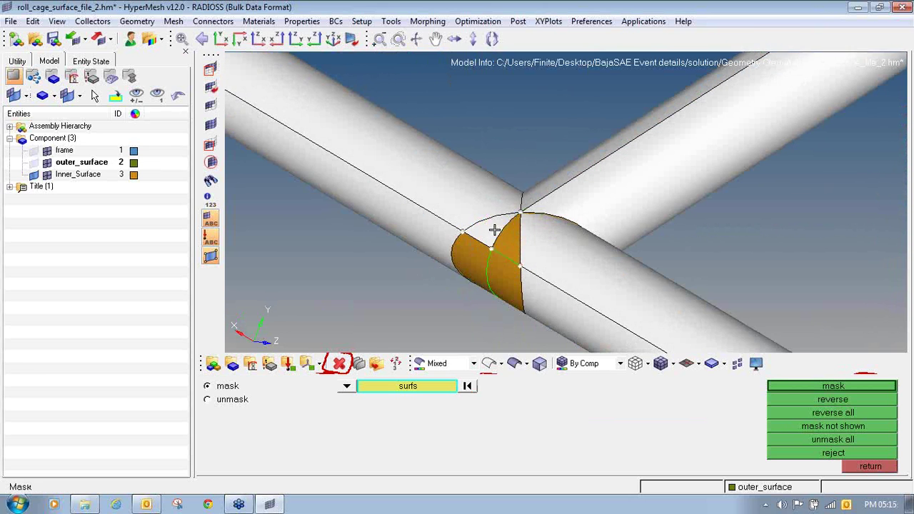
left_click(509, 239)
left_click(473, 254)
left_click(493, 274)
left_click_drag(493, 274, 549, 241, "ctrl")
left_click(786, 385)
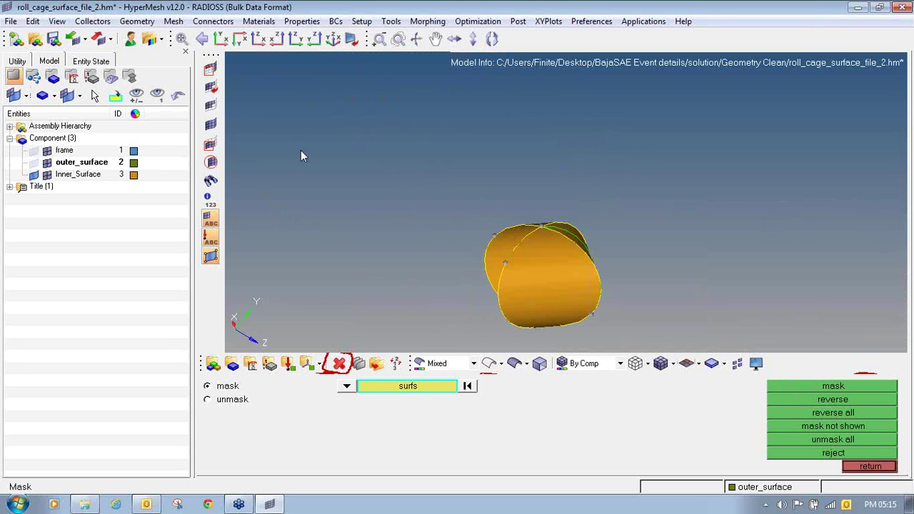
- Delete the isolated cross tube surfaces inside the joint and bring the surrounding masked surfaces back into the display
left_click(337, 363)
left_click_drag(425, 196, 639, 341, "shift")
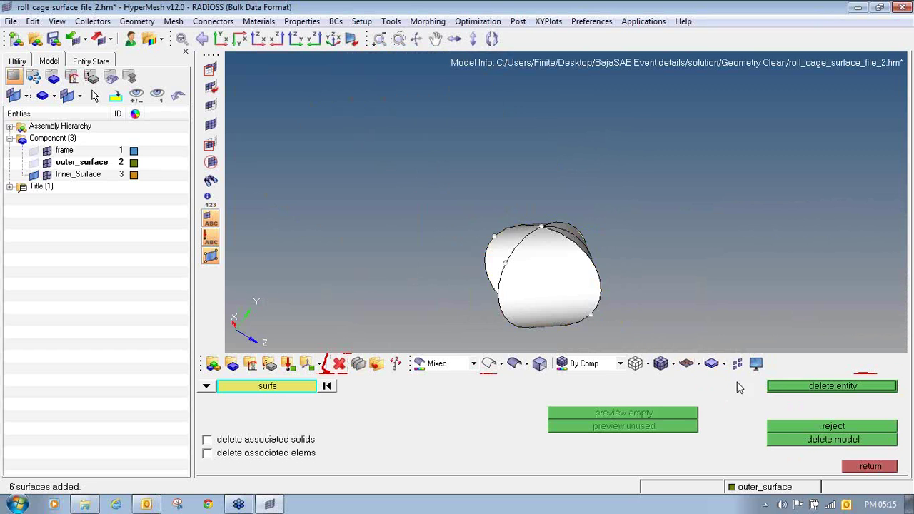
left_click(775, 387)
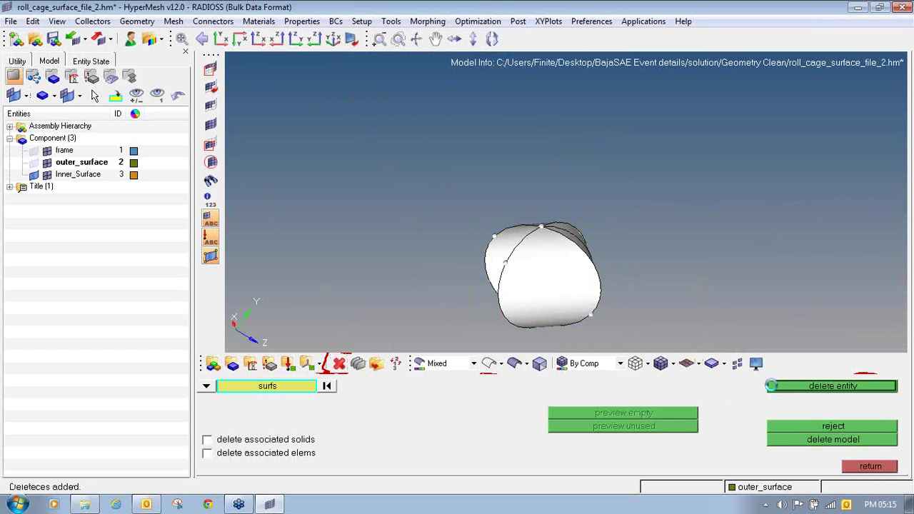
left_click(210, 125)
- Unsplit the two crossing curved trim lines on the side of the through tube facing away from the cross tube
right_click_drag(576, 280, 404, 227, "ctrl")
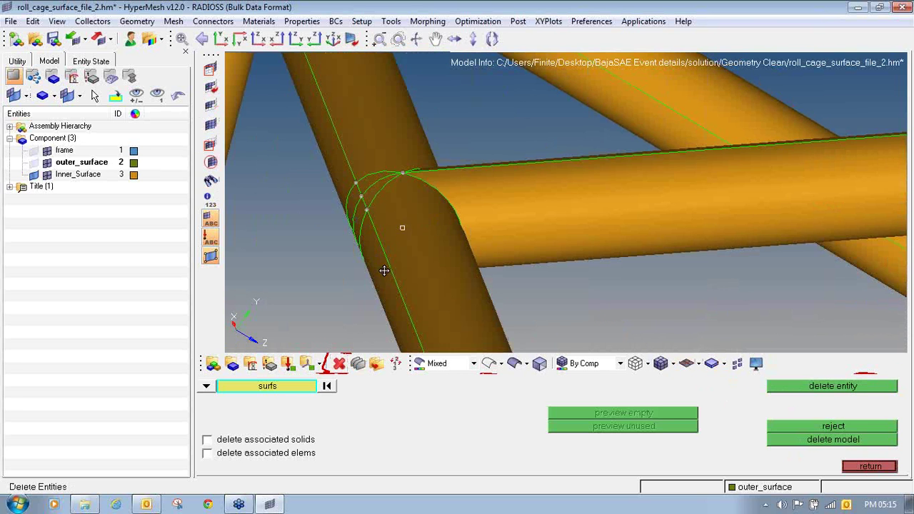
left_click_drag(384, 271, 322, 264, "ctrl")
scroll(350, 251, "down", 8, "ctrl")
scroll(333, 255, "up", 10, "ctrl")
left_click(327, 223, "ctrl")
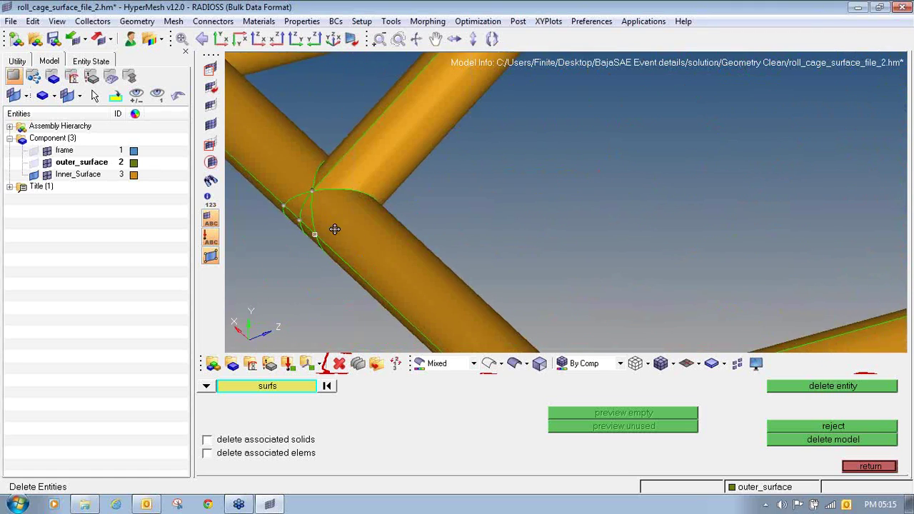
left_click_drag(335, 230, 388, 242, "ctrl")
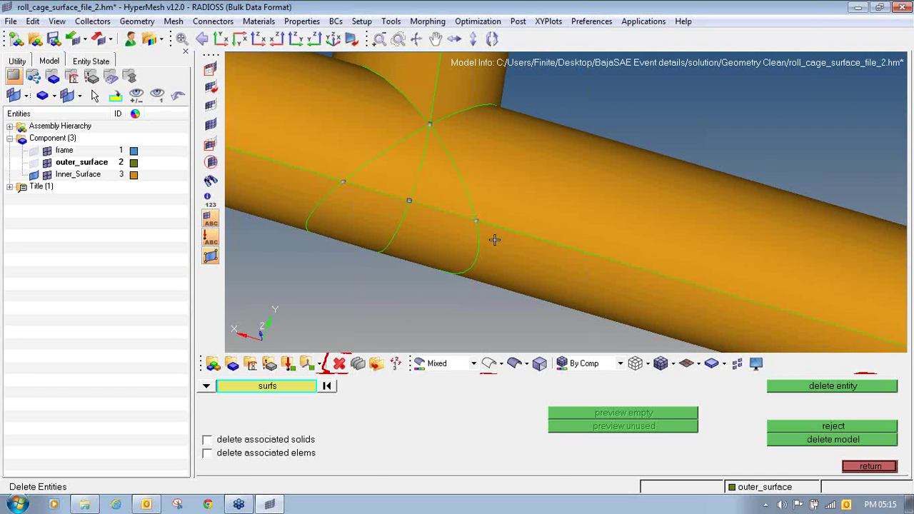
key("F11")
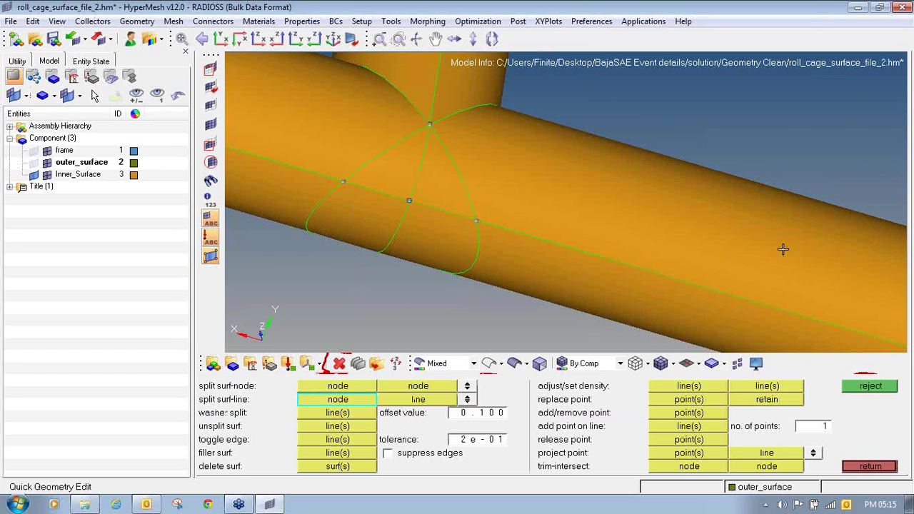
left_click(337, 427)
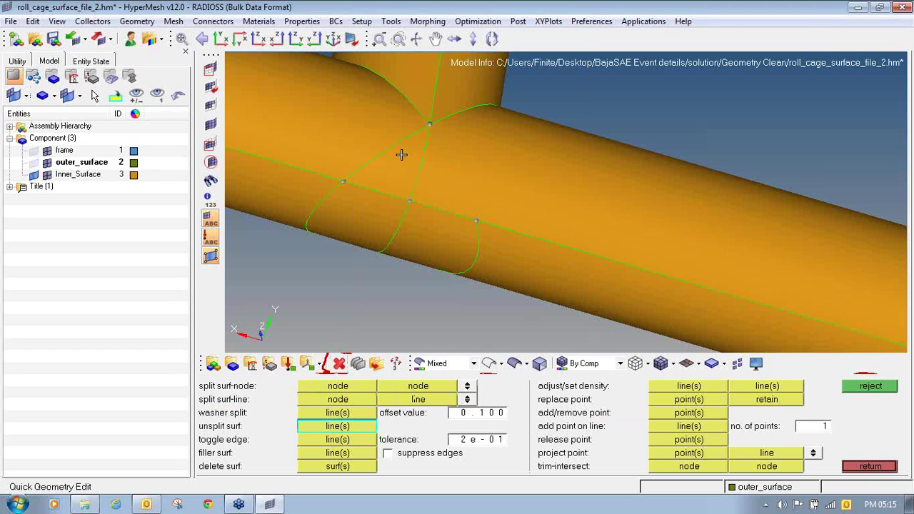
left_click(323, 211)
left_click(465, 252)
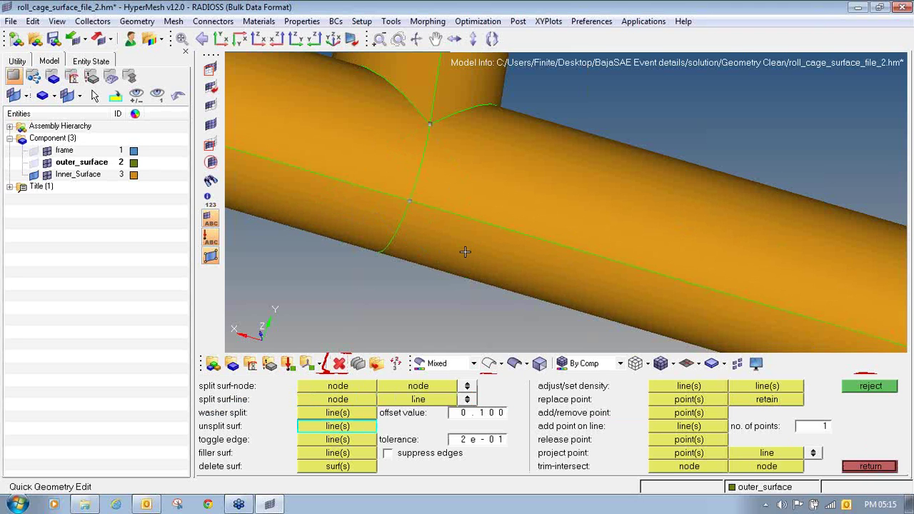
- Mask the Inner_Surface tube surfaces meeting at the frame's lower corner joint, where the vertical tube joins the two bottom tubes
left_click_drag(465, 252, 432, 221, "ctrl")
scroll(433, 221, "down", 5)
right_click_drag(434, 222, 496, 198, "ctrl")
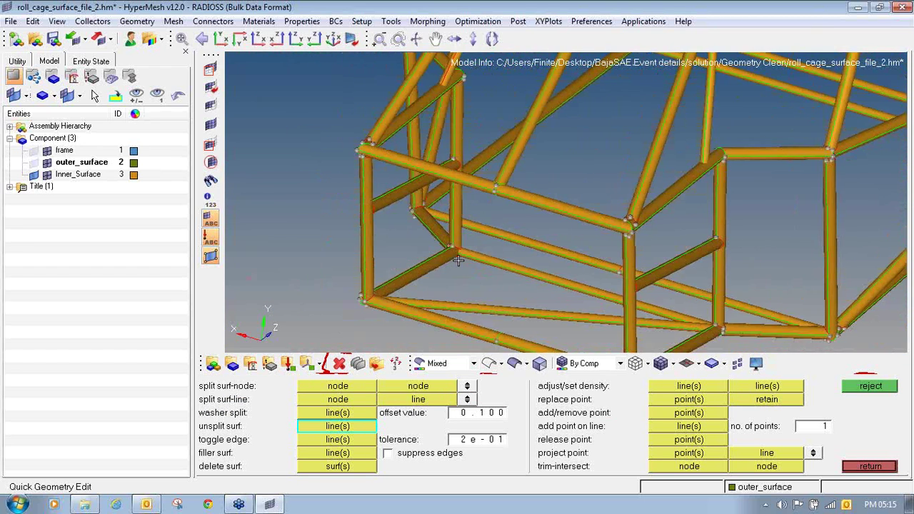
right_click_drag(456, 264, 447, 191, "ctrl")
right_click_drag(545, 252, 388, 219, "ctrl")
scroll(474, 269, "up", 5, "ctrl")
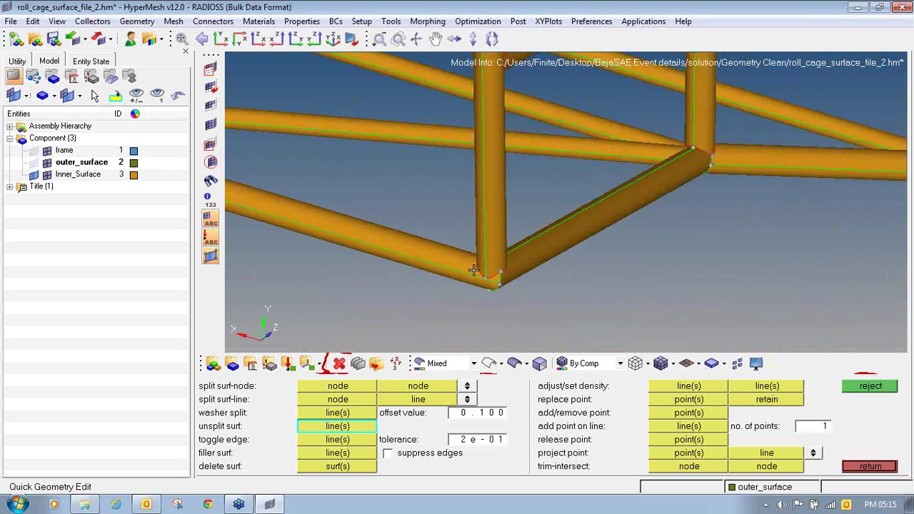
scroll(474, 270, "down", 6, "ctrl")
scroll(363, 139, "up", 3)
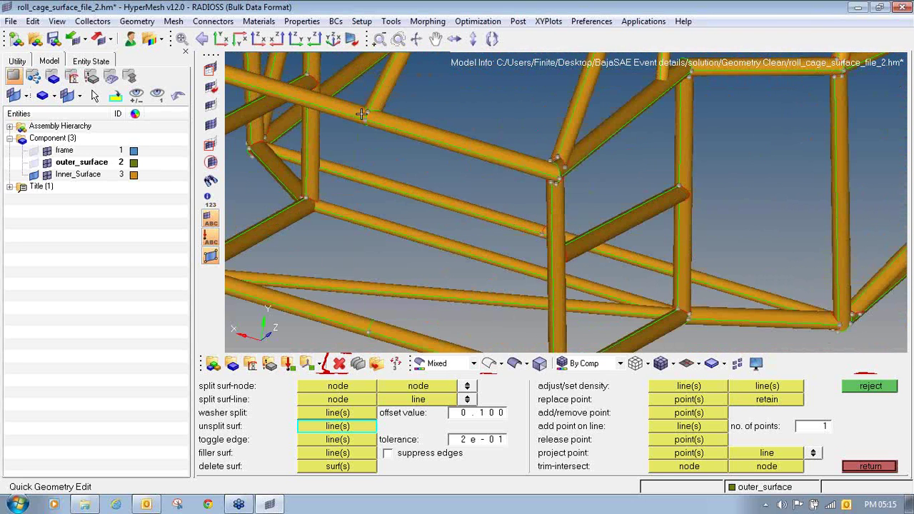
right_click_drag(478, 237, 442, 153, "ctrl")
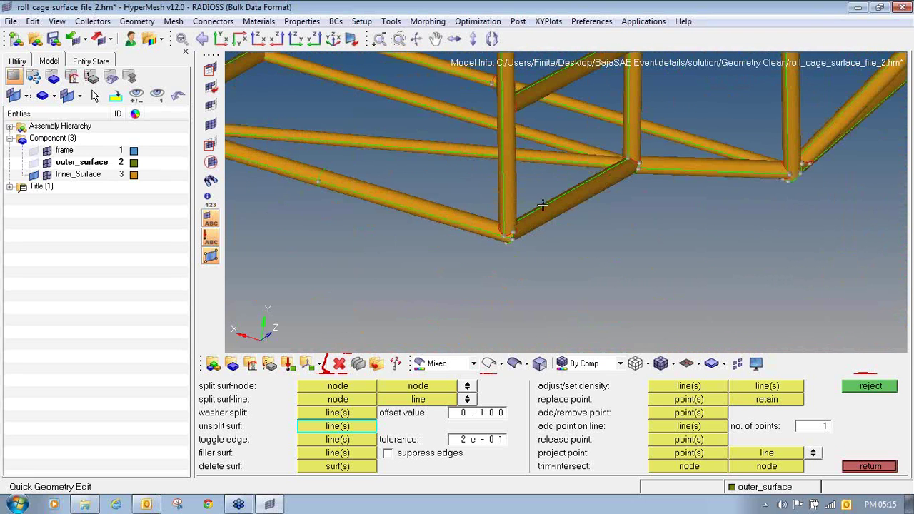
scroll(522, 221, "up", 2)
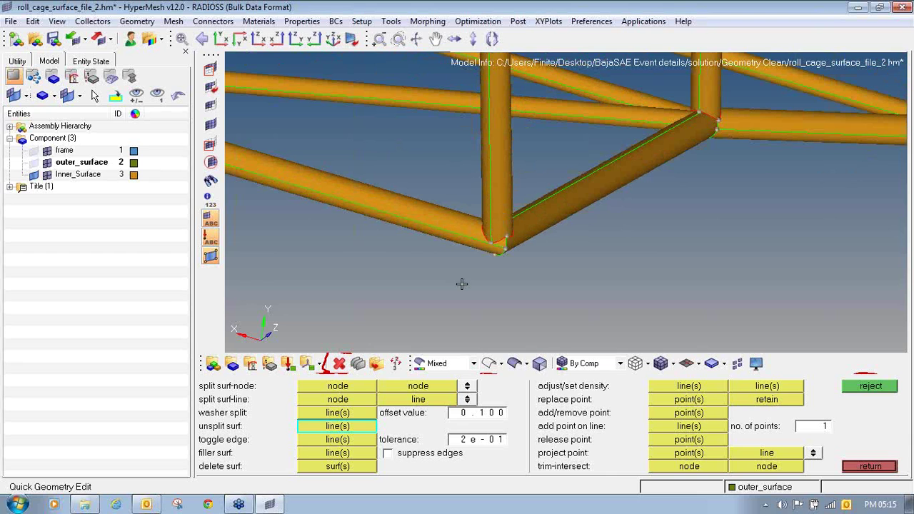
key("F5")
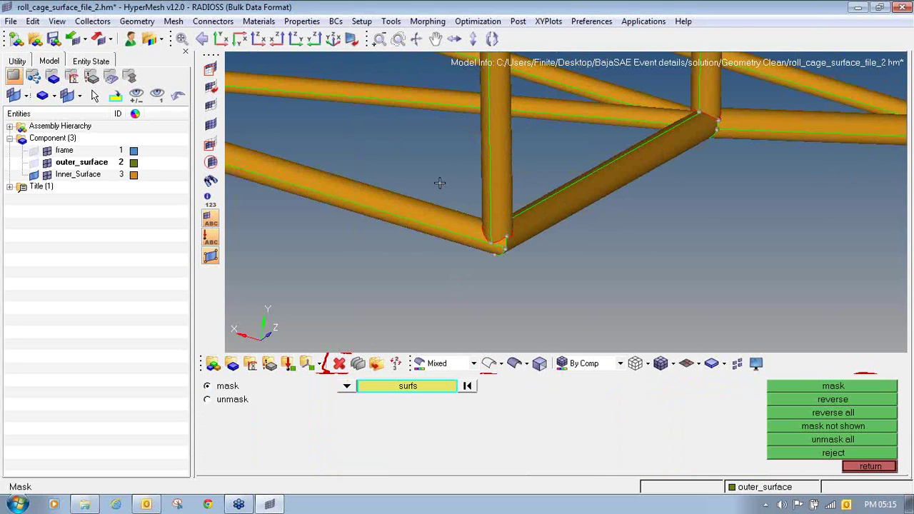
left_click_drag(440, 183, 565, 285, "shift")
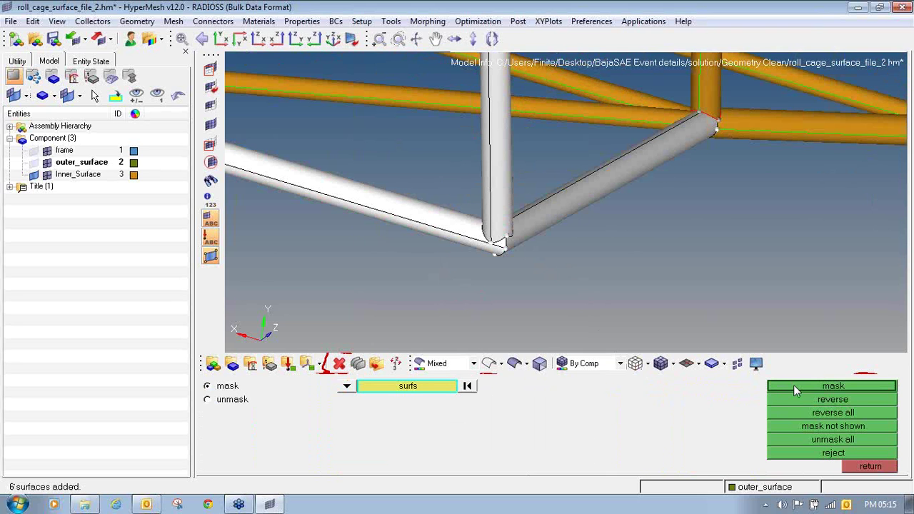
left_click(769, 385)
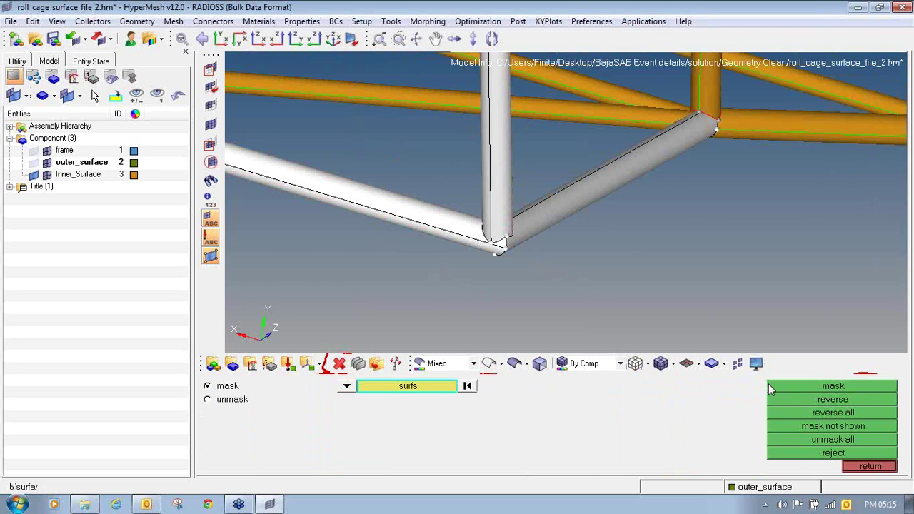
- Reverse the mask to isolate the three Inner_Surface tubes meeting at the frame's lower corner joint
left_click(781, 398)
left_click_drag(512, 218, 409, 177, "ctrl")
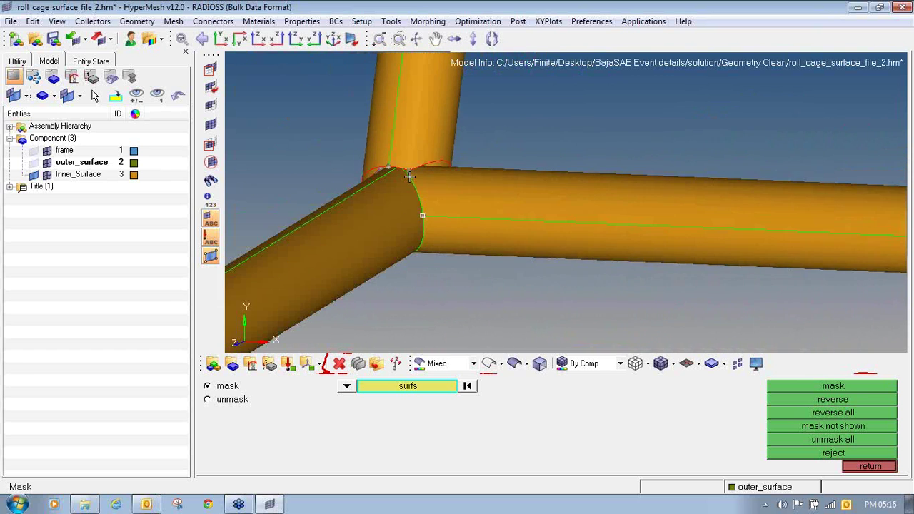
left_click_drag(440, 216, 459, 198, "ctrl")
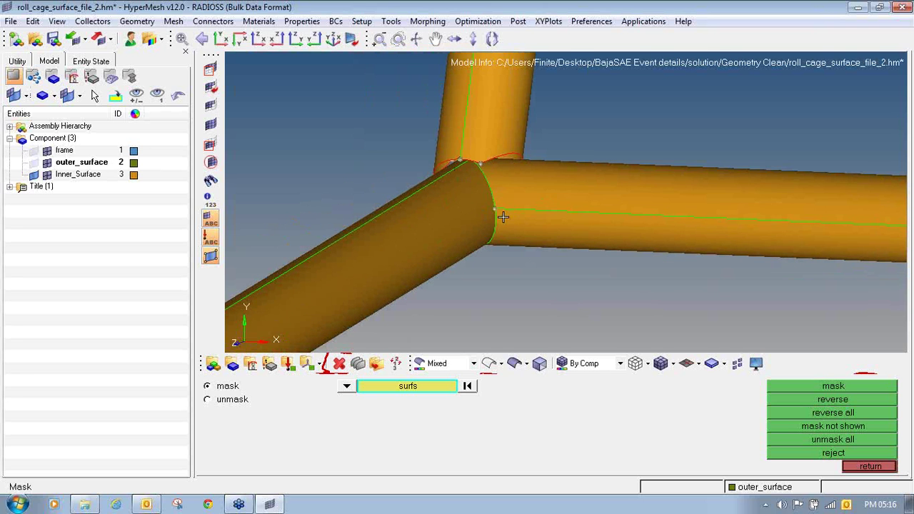
right_click_drag(467, 236, 528, 206, "ctrl")
- Try to split one bottom tube's surface lengthwise from the corner joint vertex to the edge line at its open end
key("F11")
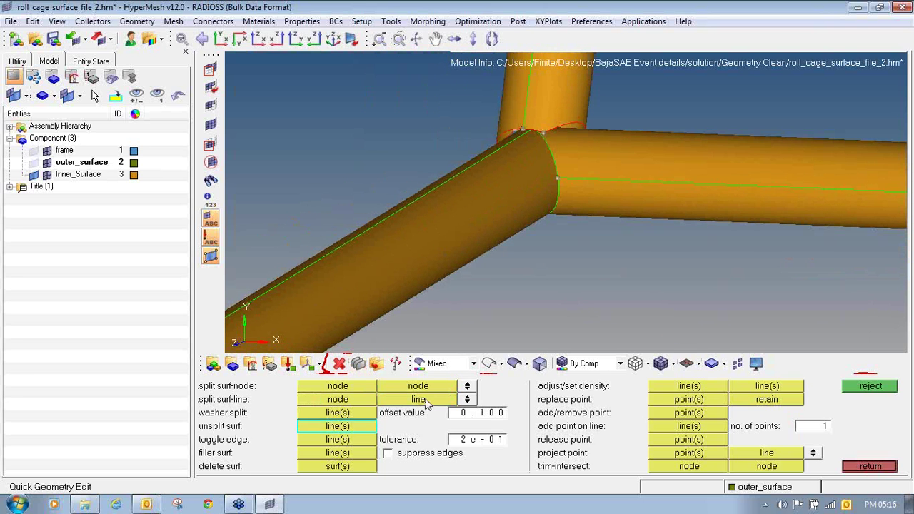
left_click(339, 400)
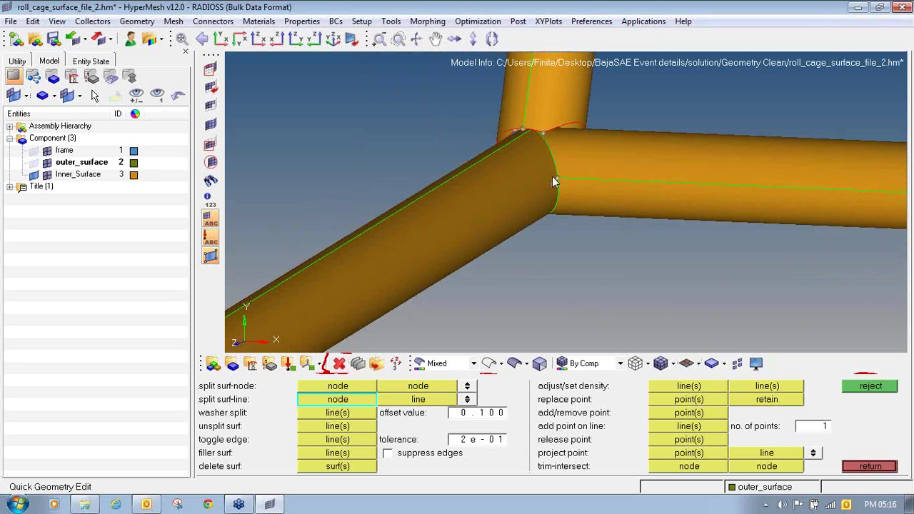
left_click(556, 178)
scroll(486, 219, "down", 6, "ctrl")
right_click_drag(319, 324, 525, 208, "ctrl")
scroll(491, 223, "up", 6, "ctrl")
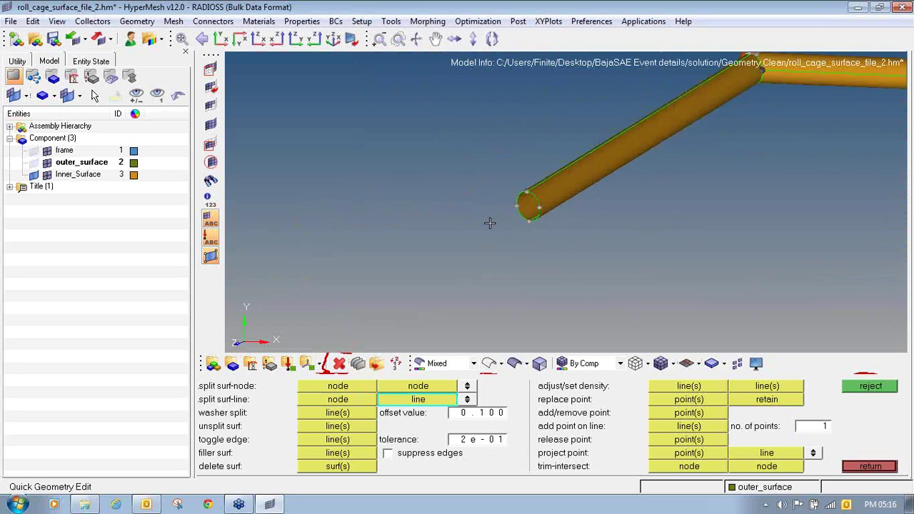
left_click(633, 170)
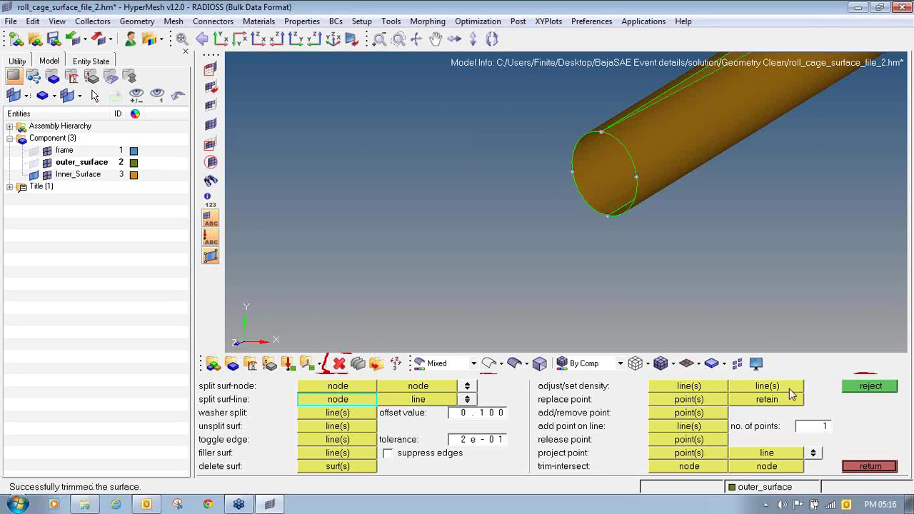
left_click(861, 387)
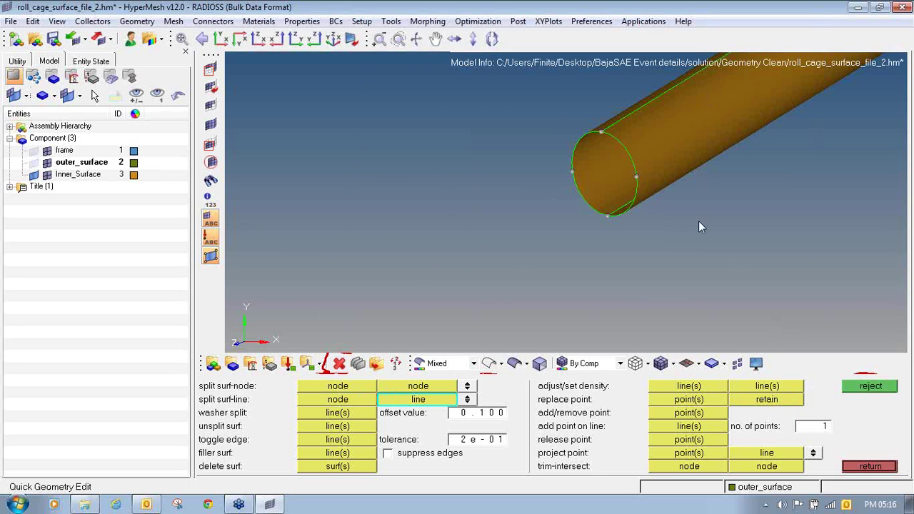
left_click(636, 177)
left_click(849, 384)
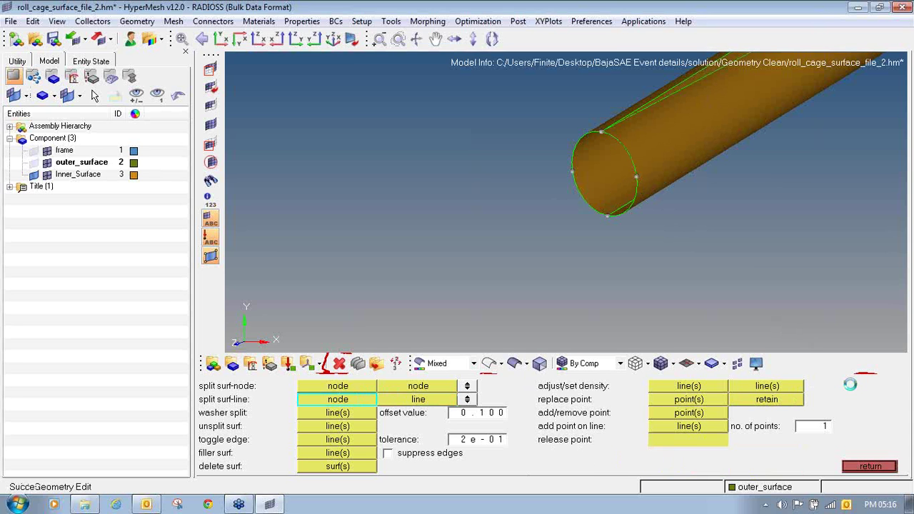
left_click(635, 179)
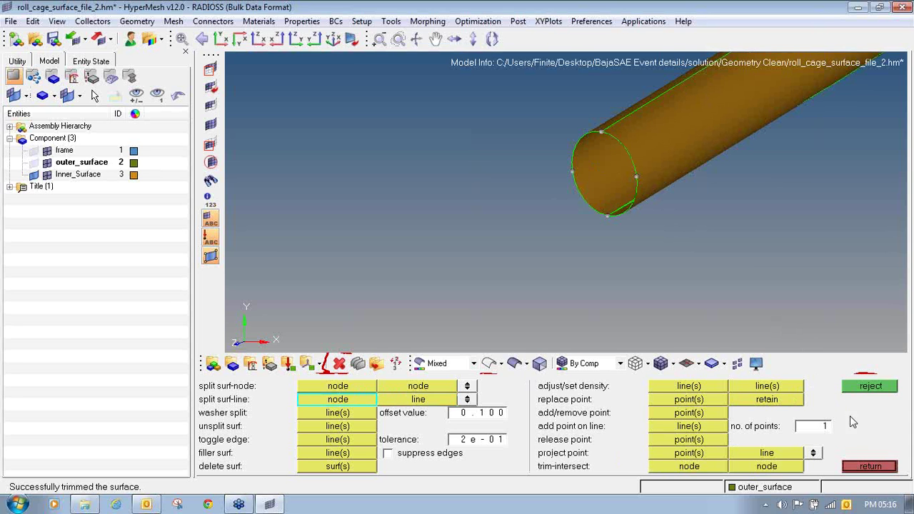
left_click(852, 388)
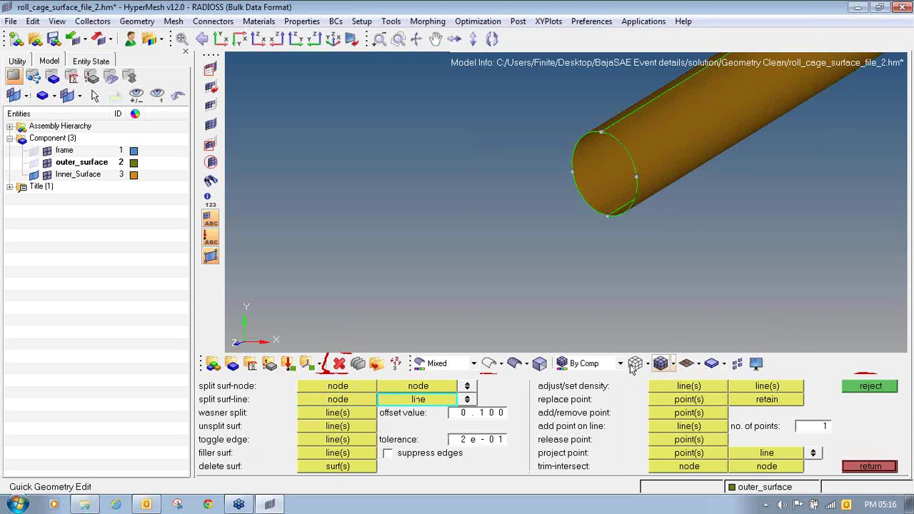
- Retry the lengthwise split of the bottom tube from its open end to the curved line at the joint, and reject it
left_click(636, 175)
scroll(659, 201, "down", 5, "ctrl")
right_click_drag(733, 163, 441, 245, "ctrl")
scroll(582, 174, "up", 5, "ctrl")
scroll(539, 148, "up", 2, "ctrl")
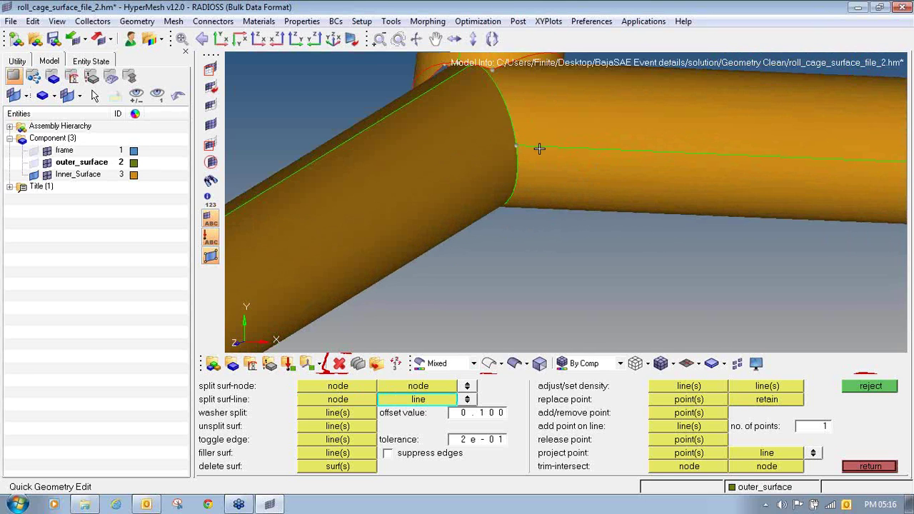
left_click(539, 148)
scroll(539, 148, "down", 3)
scroll(539, 149, "down", 2)
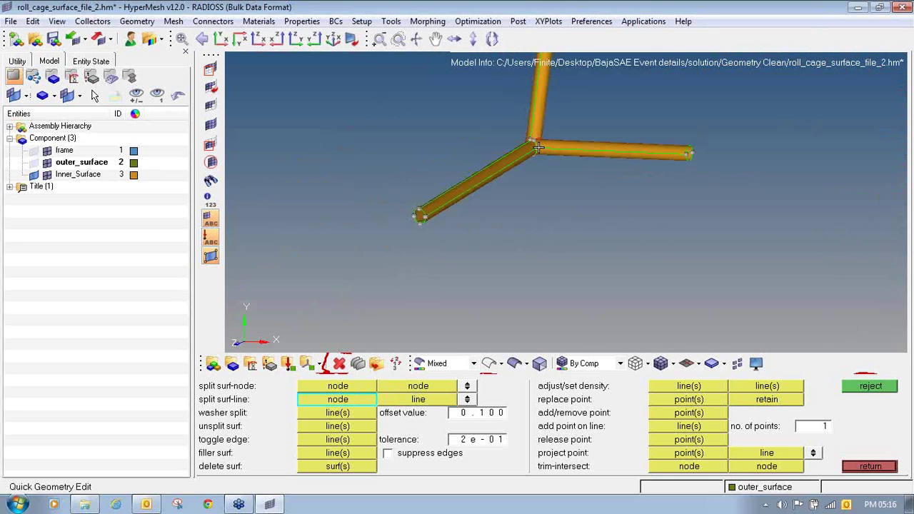
left_click_drag(539, 148, 664, 225, "ctrl")
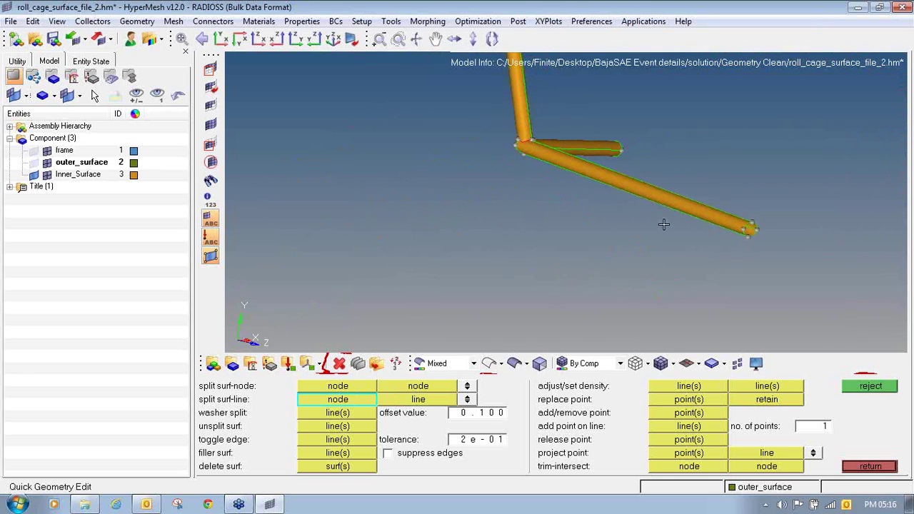
scroll(756, 227, "up", 4, "ctrl")
left_click(777, 235)
scroll(498, 197, "down", 3, "ctrl")
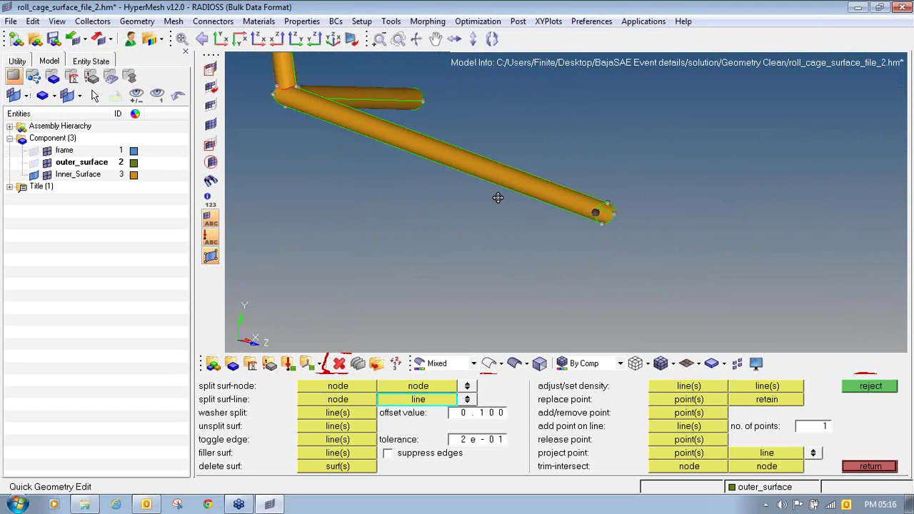
scroll(293, 79, "up", 5, "ctrl")
left_click(233, 187)
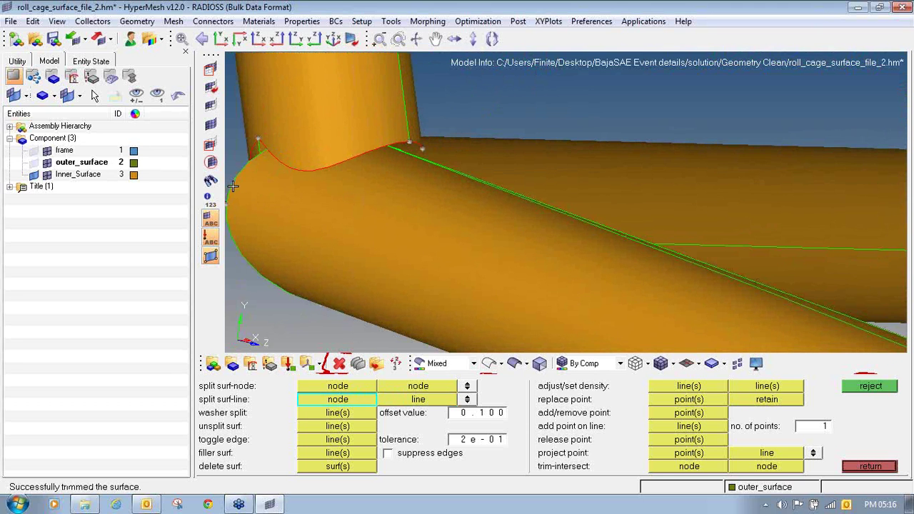
left_click(863, 387)
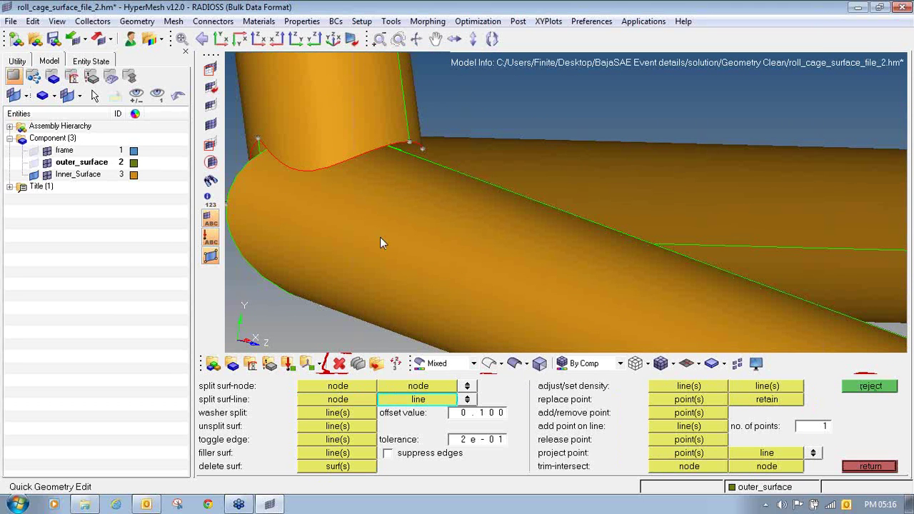
scroll(380, 238, "down", 3, "ctrl")
left_click_drag(370, 240, 273, 218, "ctrl")
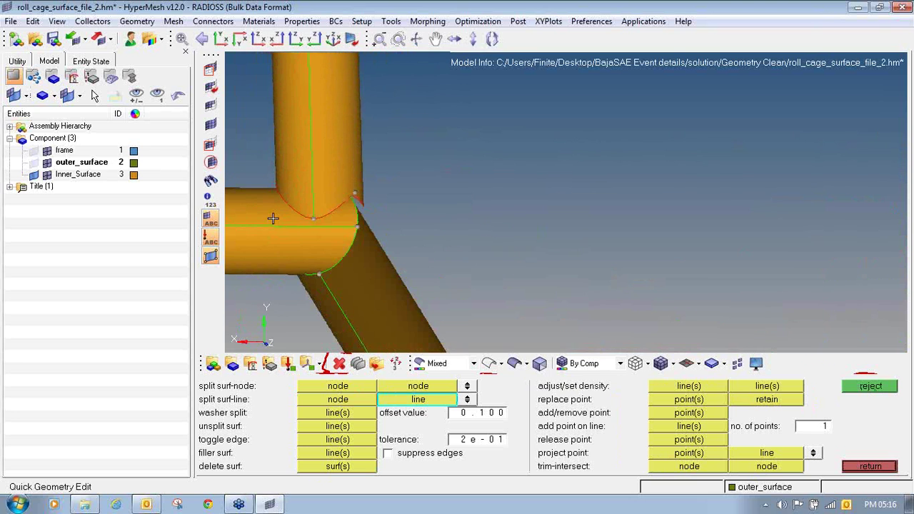
left_click(312, 218)
left_click_drag(378, 219, 326, 236, "ctrl")
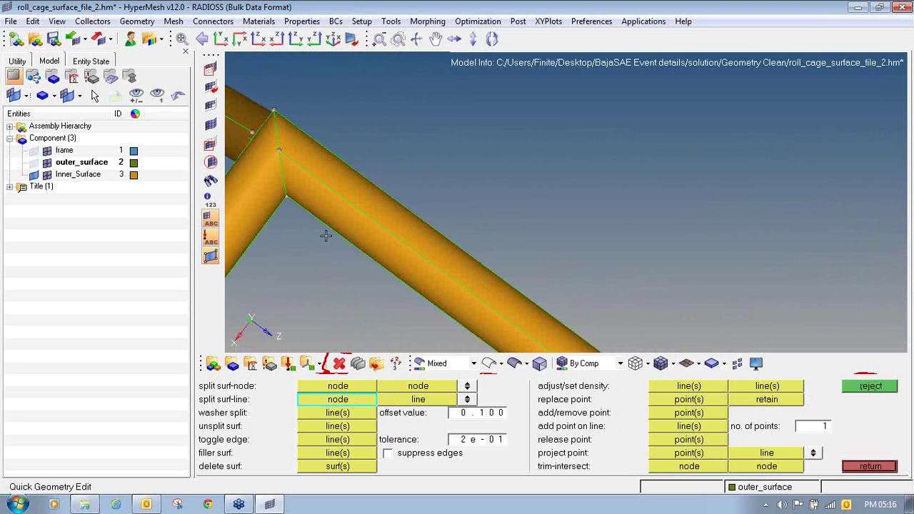
left_click(337, 439)
left_click(340, 182)
mouse_move(340, 183)
left_mouse_down("ctrl")
mouse_move(333, 188)
mouse_move(318, 164)
mouse_move(327, 154)
mouse_move(333, 197)
mouse_move(327, 179)
left_mouse_up("ctrl")
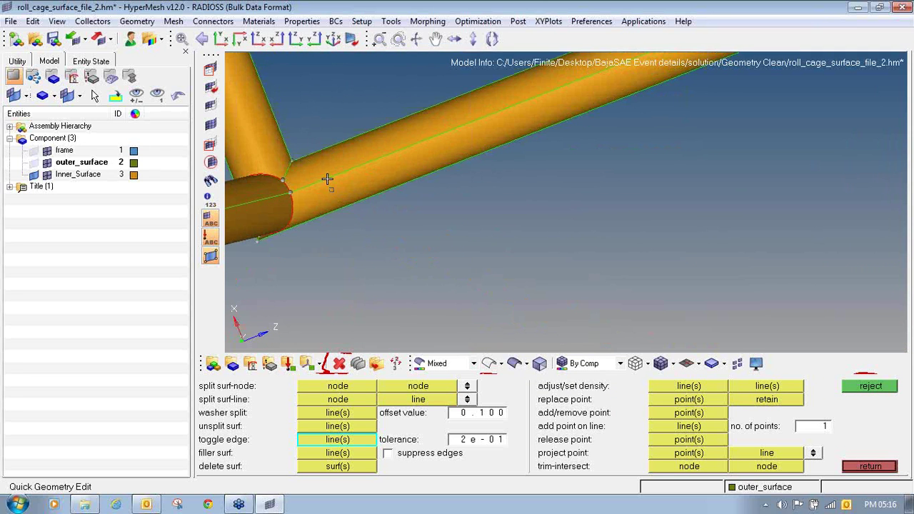
left_click(327, 179)
left_click_drag(317, 233, 359, 386, "ctrl")
- Split the vertical tube's surfaces all the way around, a short distance above the joint, from one lengthwise seam line to the other
left_click(353, 400)
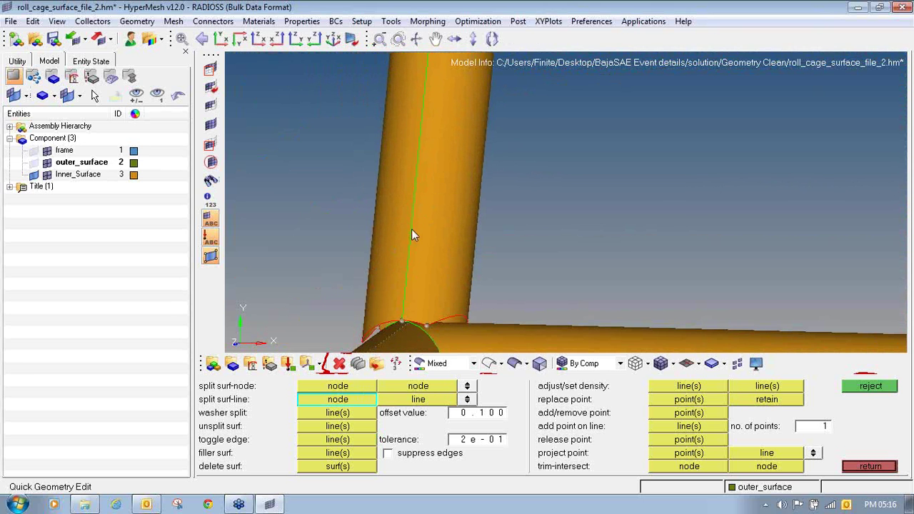
left_click(418, 212)
left_click_drag(525, 212, 447, 215, "ctrl")
left_click(444, 215)
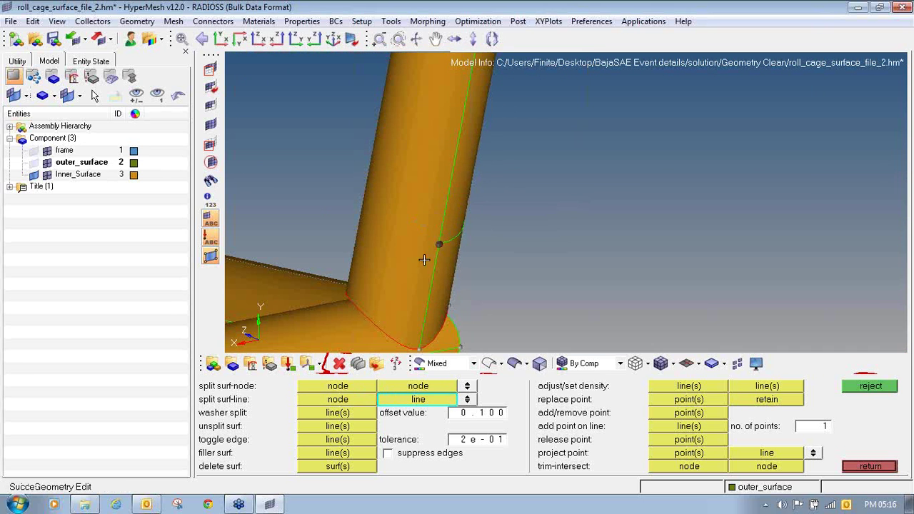
left_click_drag(429, 255, 393, 194, "ctrl")
left_click(384, 198)
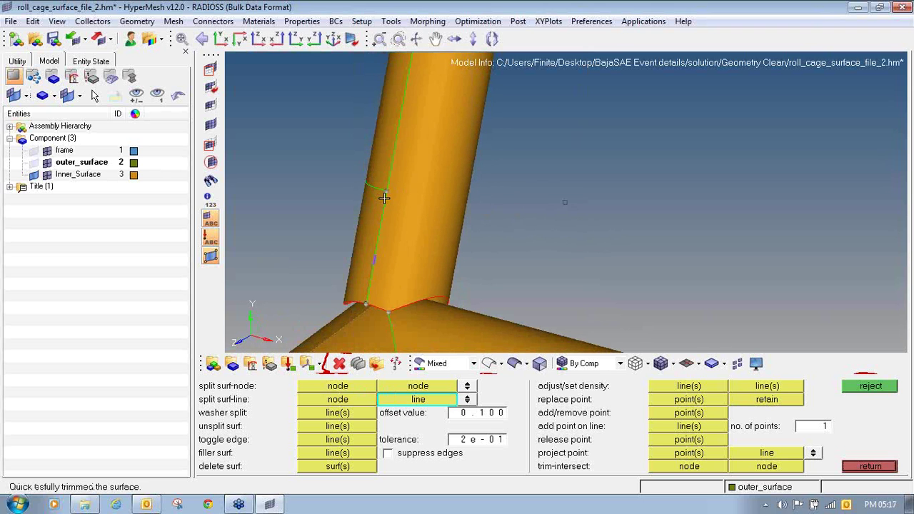
- Delete the two short vertical tube surfaces between the new split and the corner joint
key("F2")
left_click(389, 233)
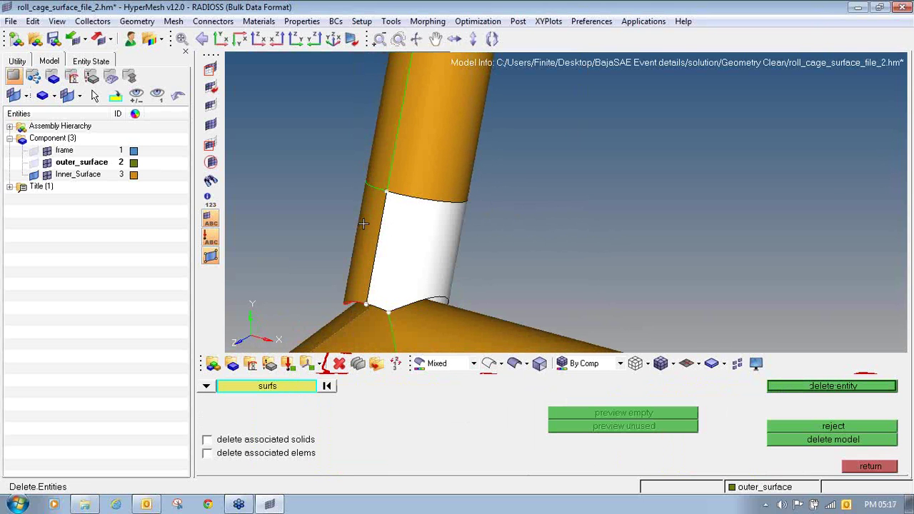
left_click(364, 225)
middle_click(369, 226)
left_click_drag(369, 226, 410, 196, "ctrl")
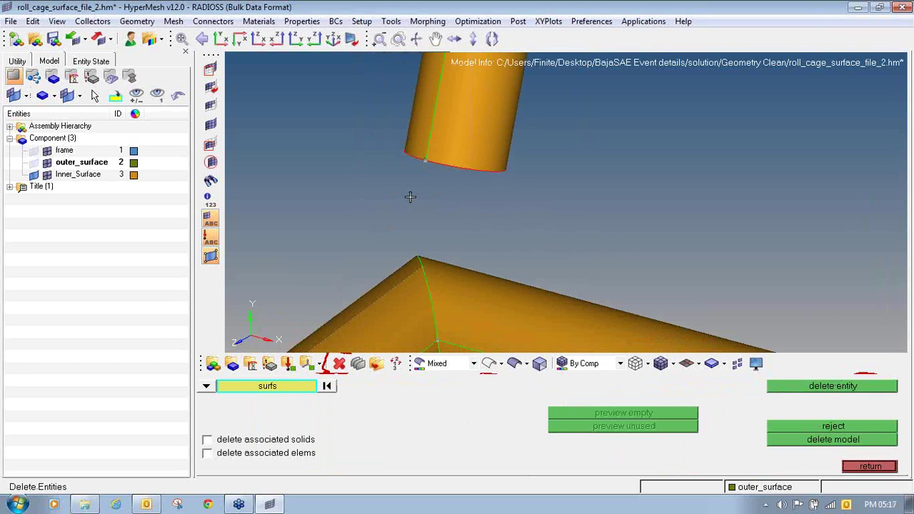
- Extend the vertical tube's cut lower edges by a distance of 100 through the bottom tubes
key("shift+F9")
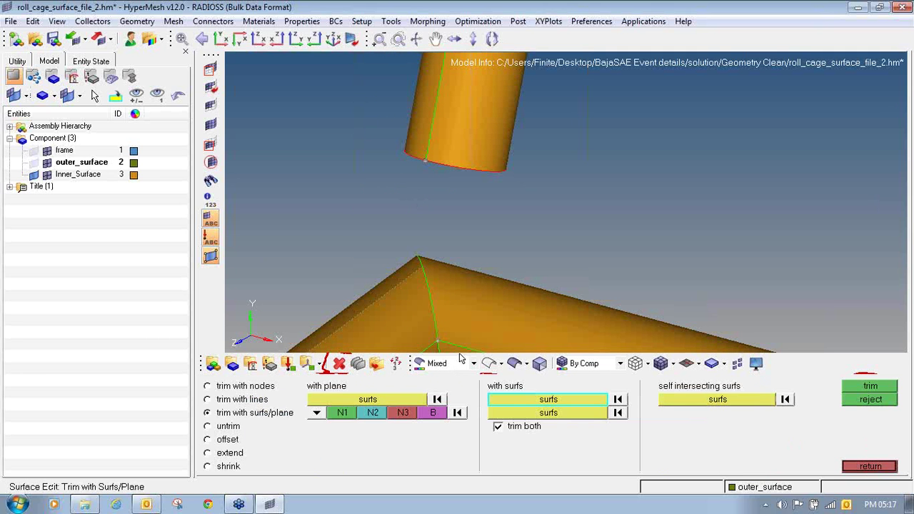
left_click(230, 454)
left_click_drag(503, 230, 454, 179, "ctrl")
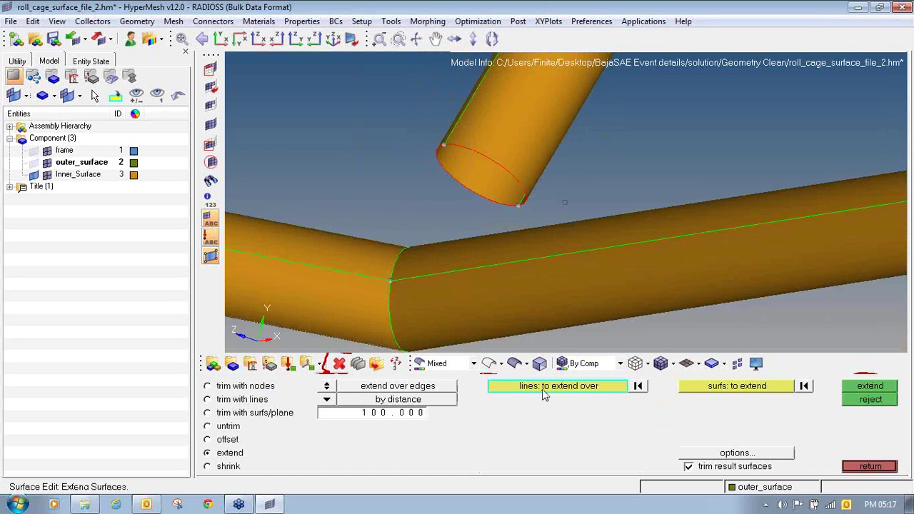
left_click(456, 179)
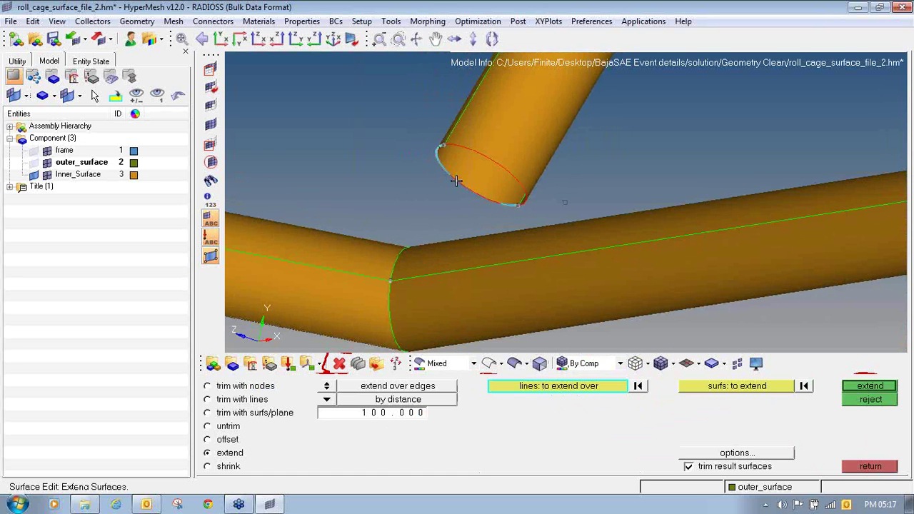
left_click(492, 157)
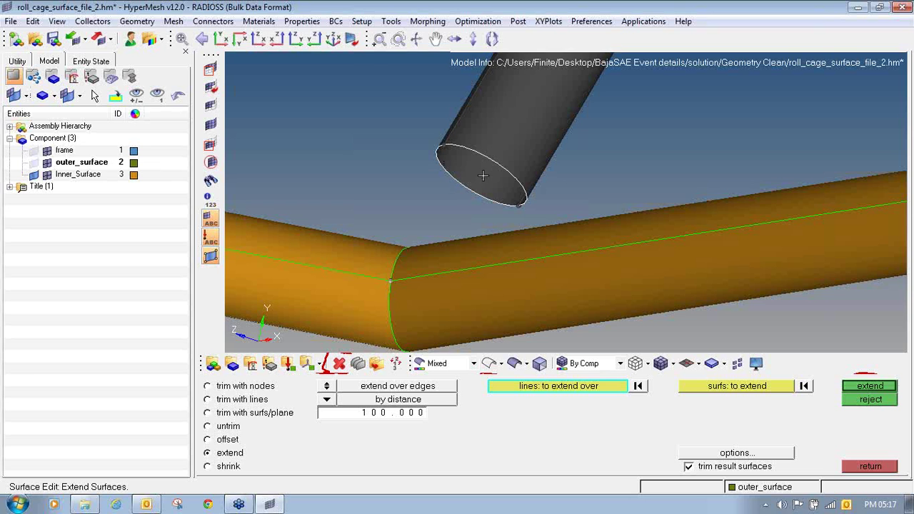
left_click_drag(482, 175, 559, 250, "ctrl")
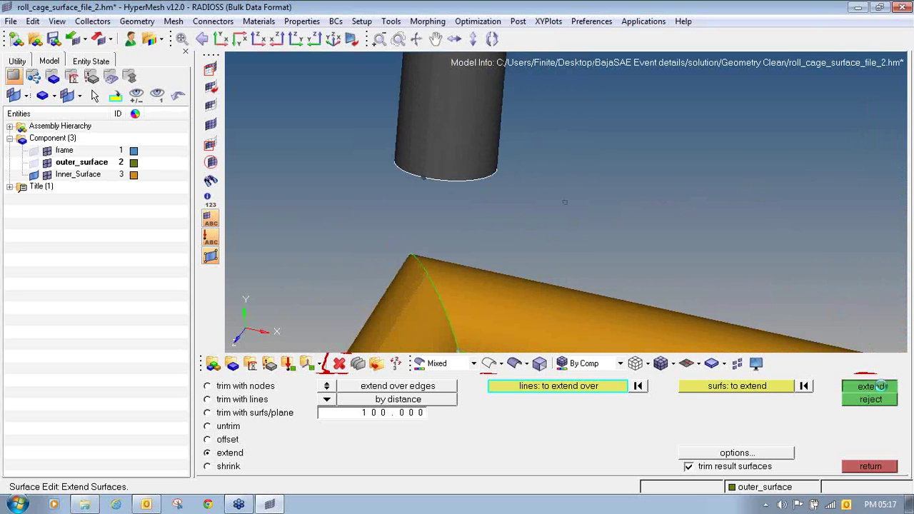
left_click(881, 387)
left_click_drag(377, 230, 348, 313, "ctrl")
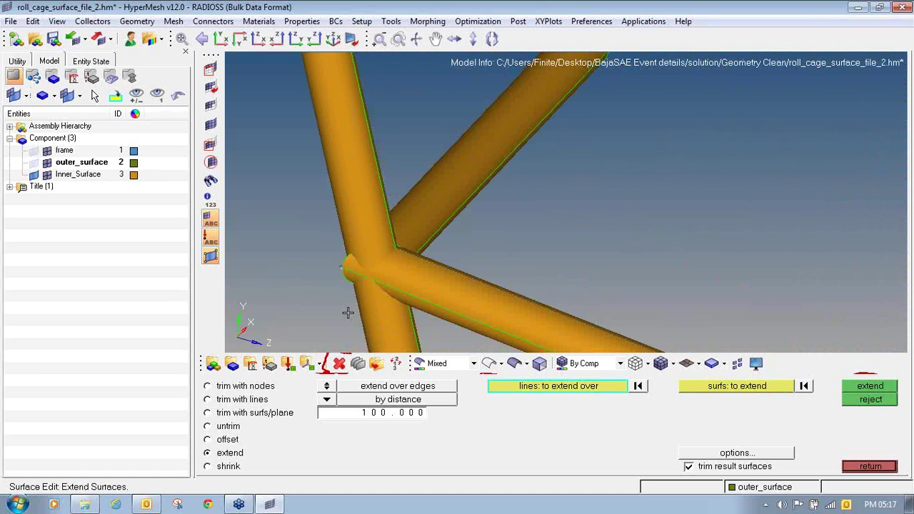
- Trim the extended vertical tube's surfaces and the two bottom tubes' surfaces against each other, with both sets trimmed
left_click(259, 414)
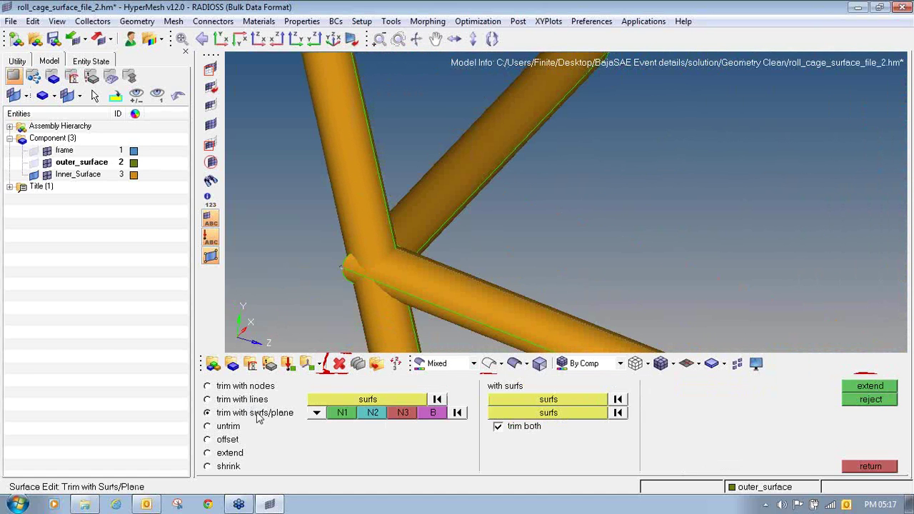
left_click(510, 402)
left_click_drag(493, 332, 428, 189, "ctrl")
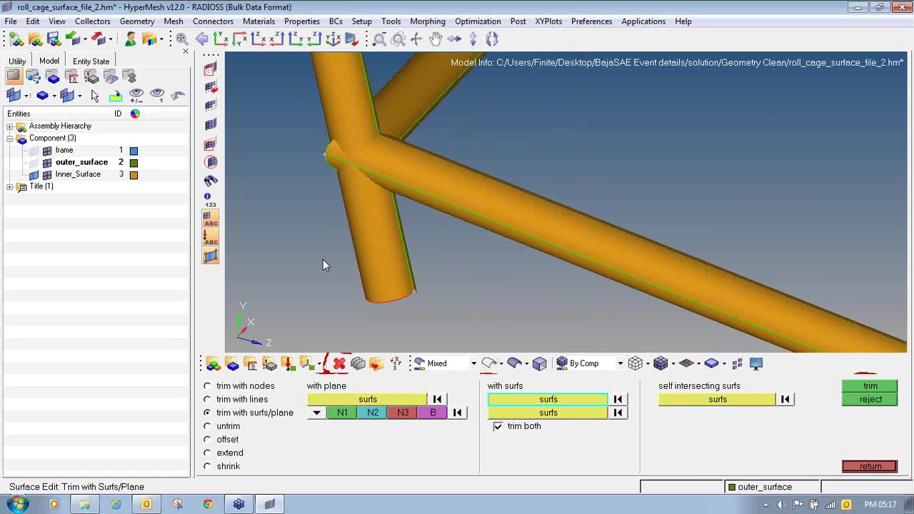
left_click_drag(323, 261, 462, 314, "shift")
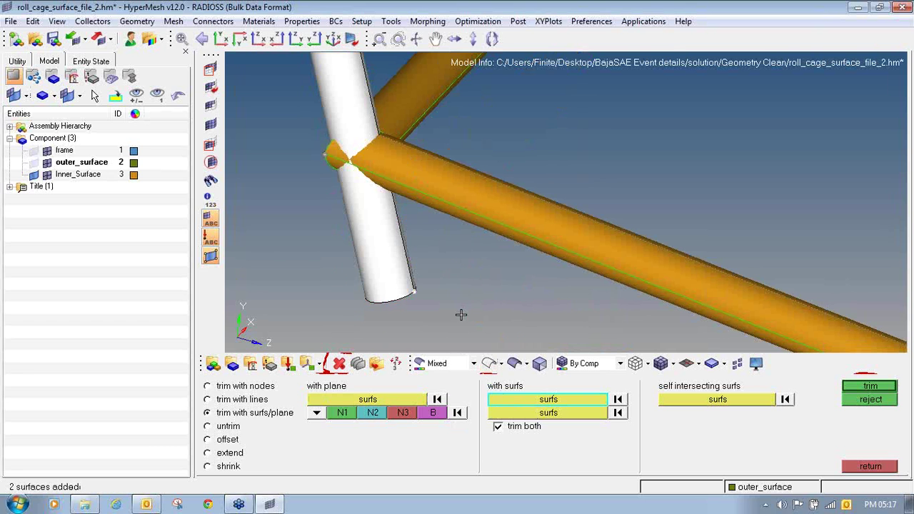
left_click(534, 416)
mouse_move(429, 257)
left_mouse_down("ctrl")
mouse_move(419, 212)
mouse_move(420, 242)
left_mouse_up("ctrl")
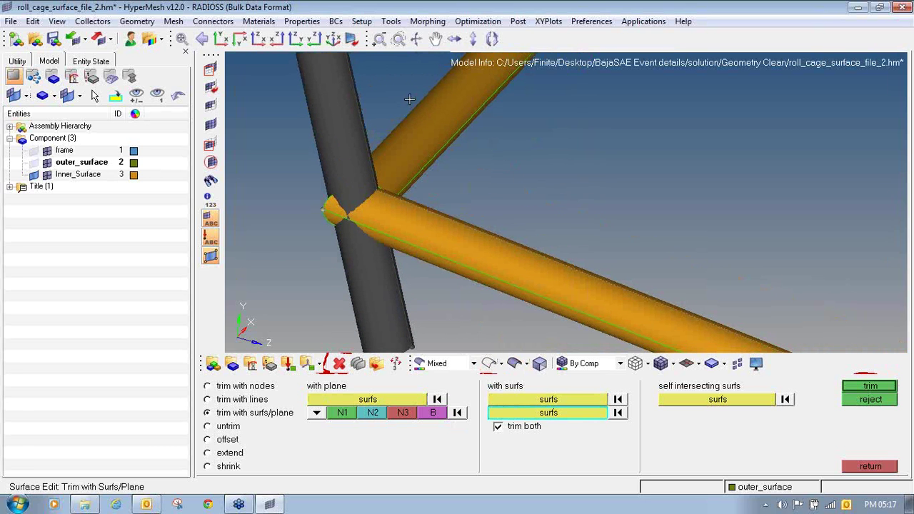
left_click_drag(409, 100, 536, 279, "shift")
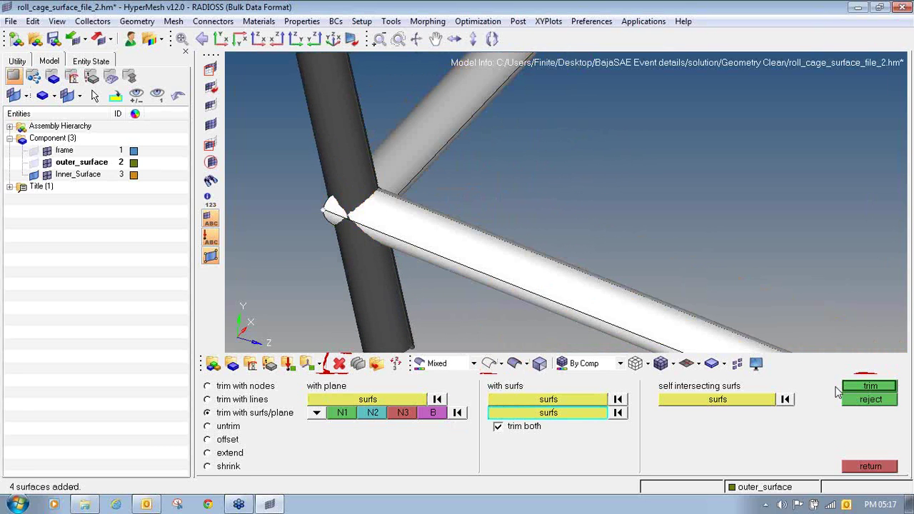
left_click(859, 387)
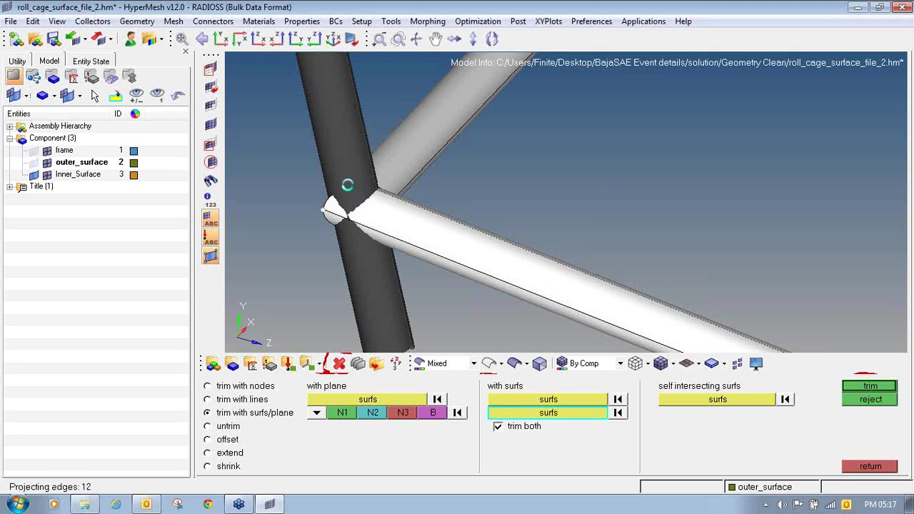
- Delete the surplus vertical tube surfaces that protrude below the corner joint
left_click_drag(377, 214, 475, 206, "ctrl")
right_click_drag(558, 255, 489, 236, "ctrl")
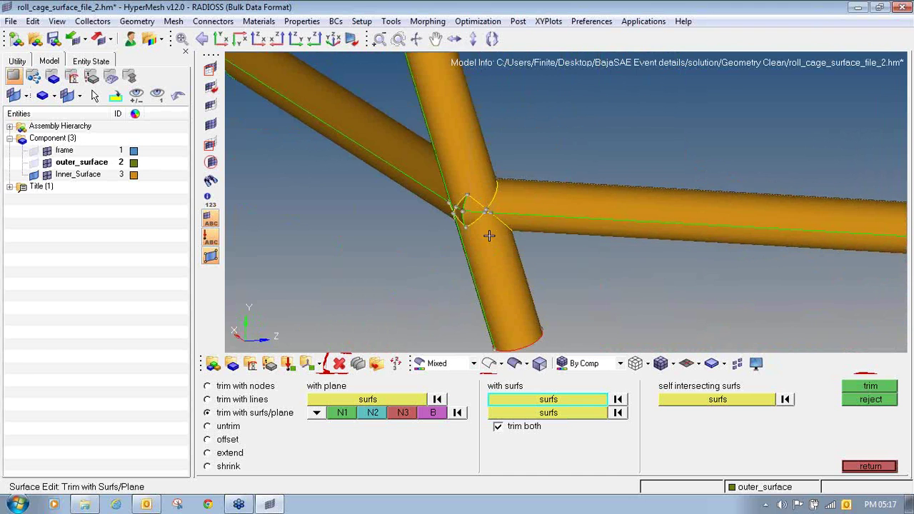
scroll(495, 248, "up", 2, "ctrl")
key("F2")
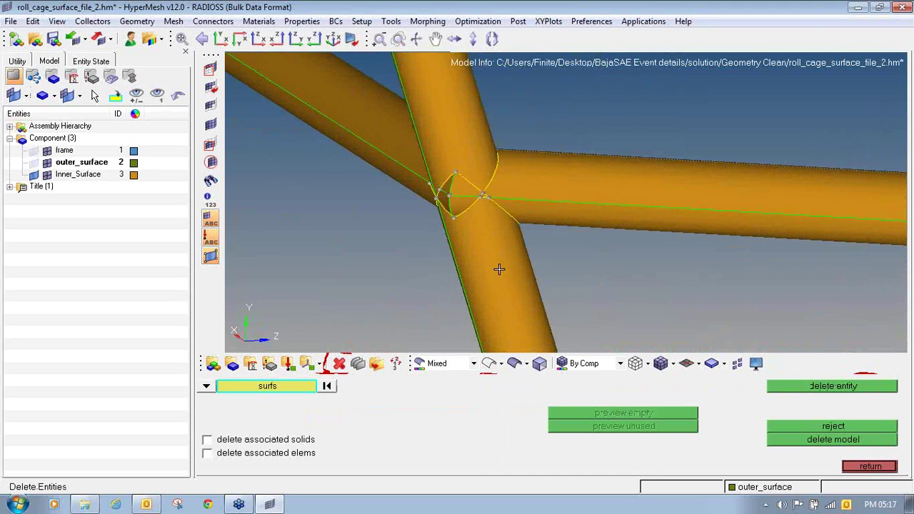
right_click_drag(498, 269, 422, 183, "ctrl")
left_click_drag(365, 217, 573, 266, "shift")
middle_click(572, 293)
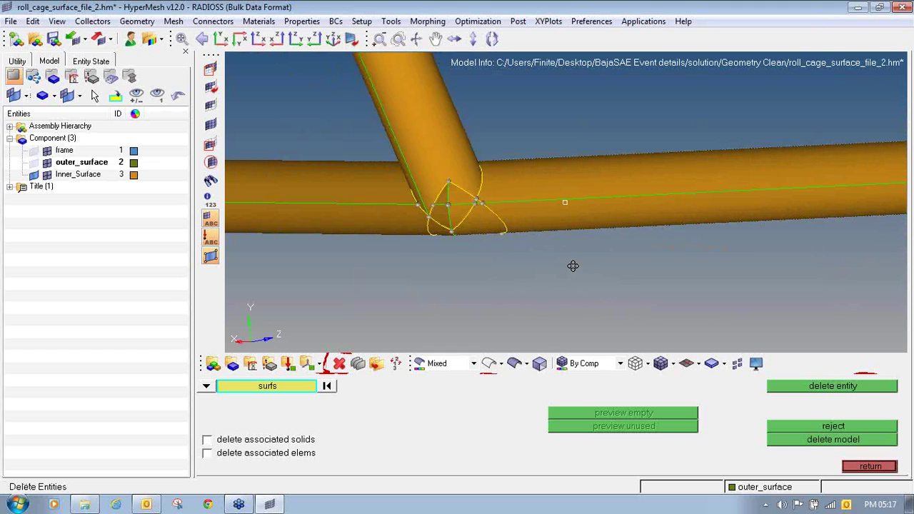
- Mask the three tubes and the small outer patches at the corner joint, leaving only the internal leftover surfaces displayed
left_click(211, 80)
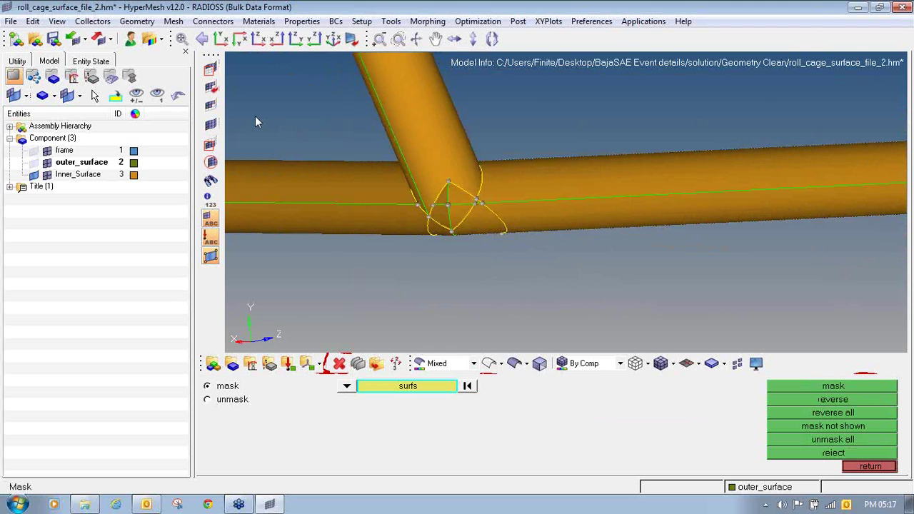
left_click_drag(255, 116, 337, 181, "ctrl")
left_click_drag(266, 165, 334, 222, "shift")
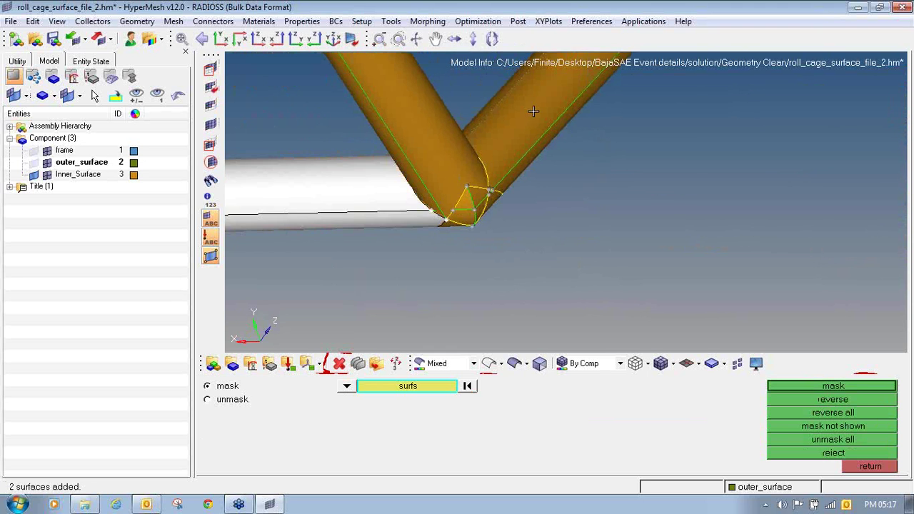
right_click_drag(532, 110, 530, 214, "ctrl")
left_click_drag(512, 108, 655, 187, "shift")
left_click(457, 155)
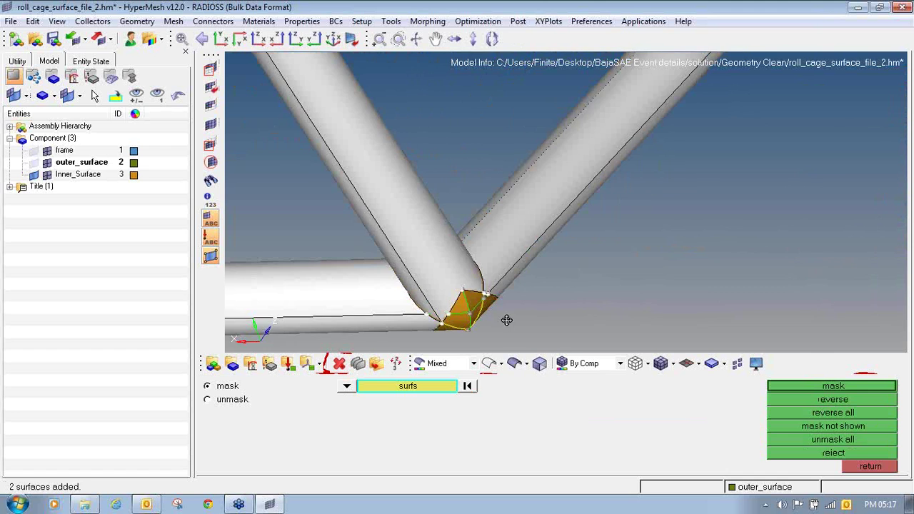
left_click_drag(507, 321, 479, 181, "ctrl")
left_click_drag(544, 204, 533, 129, "ctrl")
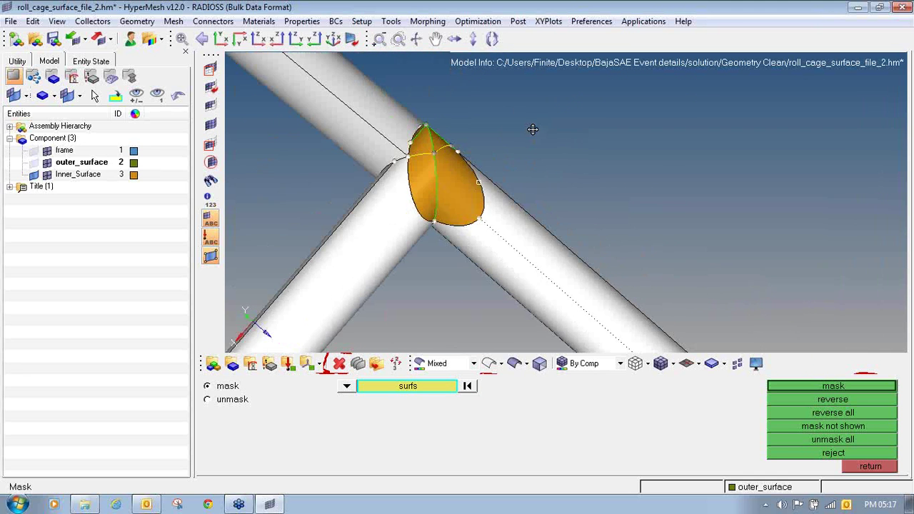
left_click(427, 178)
left_click(451, 175)
left_click(424, 144)
left_click(433, 142)
left_click_drag(464, 275, 425, 187, "ctrl")
scroll(423, 186, "up", 4, "ctrl")
left_click(417, 185)
left_click(396, 193)
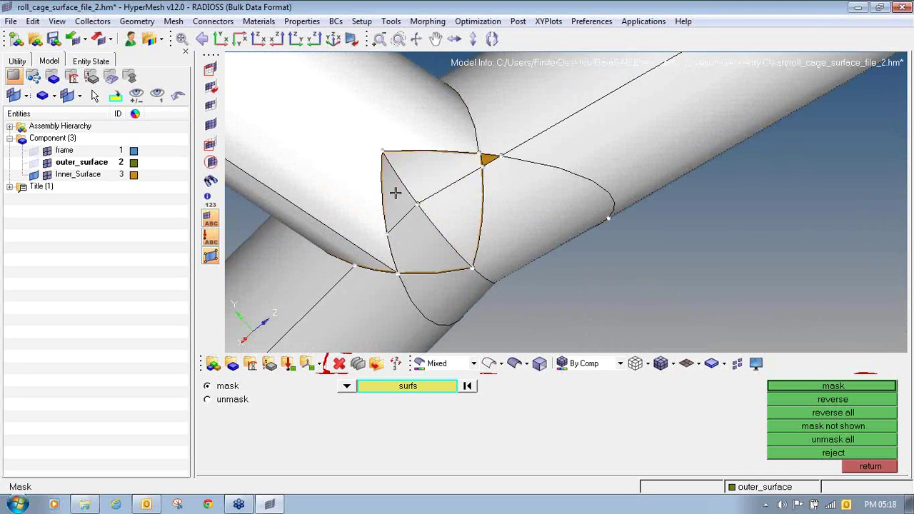
left_click(487, 160)
left_click_drag(492, 177, 646, 247, "ctrl")
left_click(840, 387)
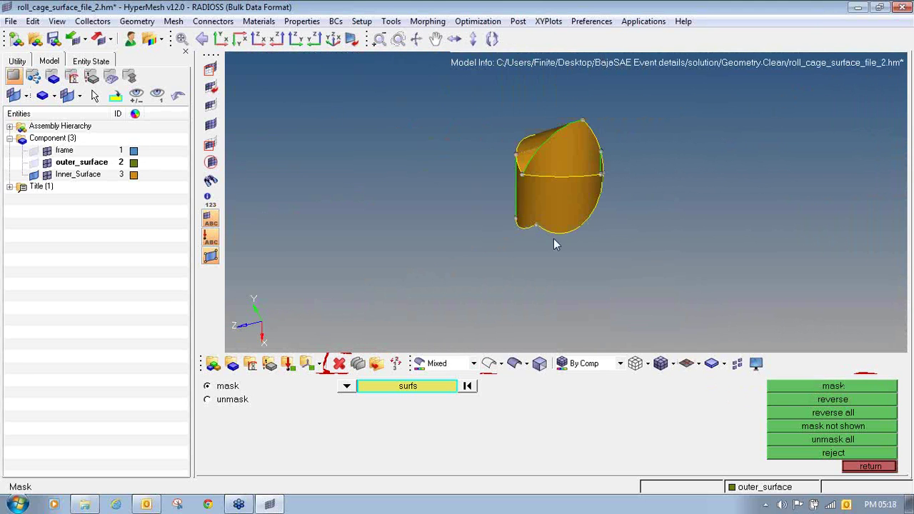
- Delete all the leftover surfaces from inside the joint and bring the masked tubes back into display
left_click(338, 363)
left_click_drag(488, 91, 614, 262, "shift")
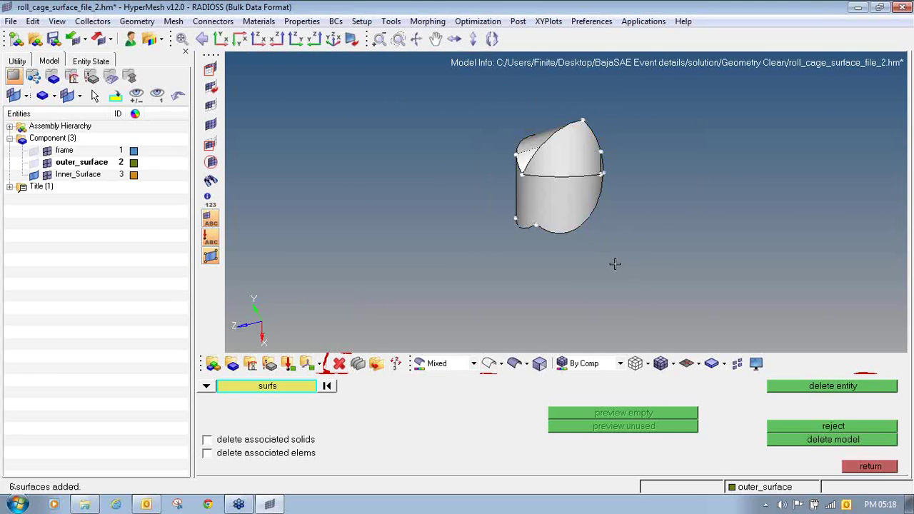
left_click(820, 387)
left_click(861, 466)
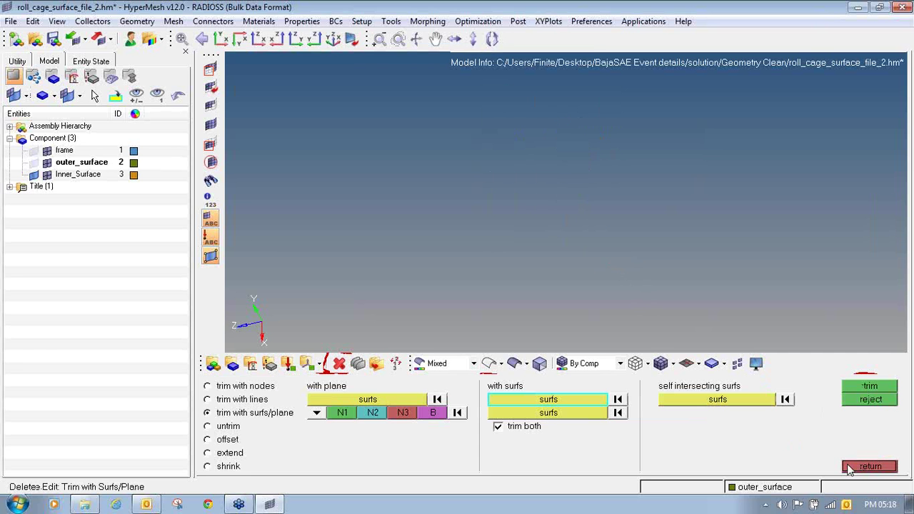
scroll(540, 237, "down", 8)
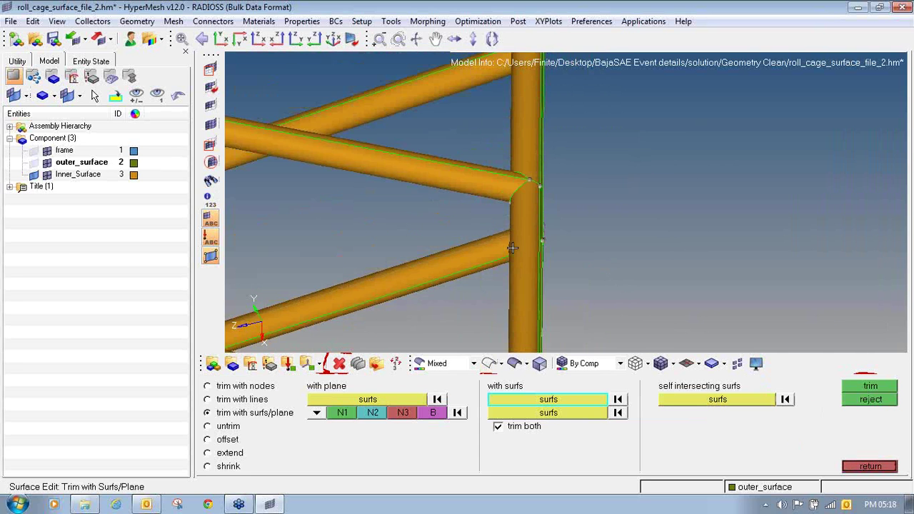
- Set the transparency of the tubes' Inner_Surface component to 4
scroll(540, 237, "up", 3)
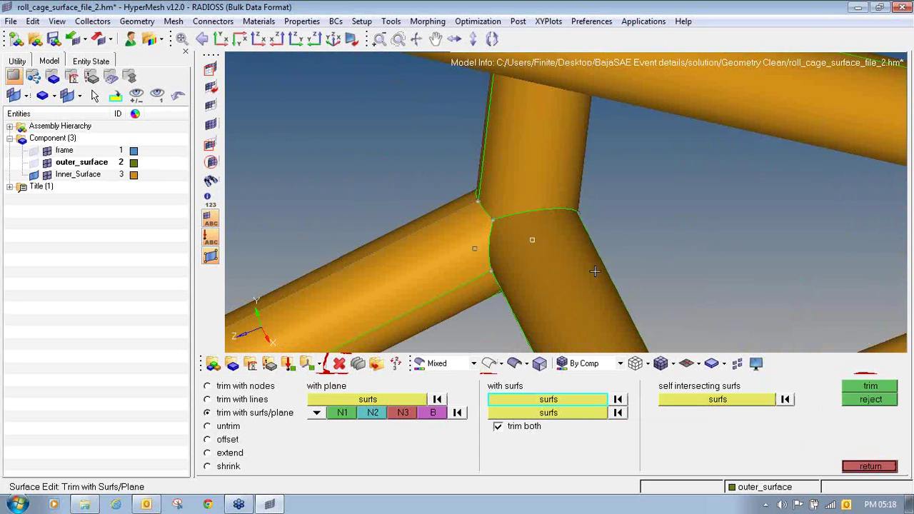
left_click_drag(595, 271, 517, 357, "ctrl")
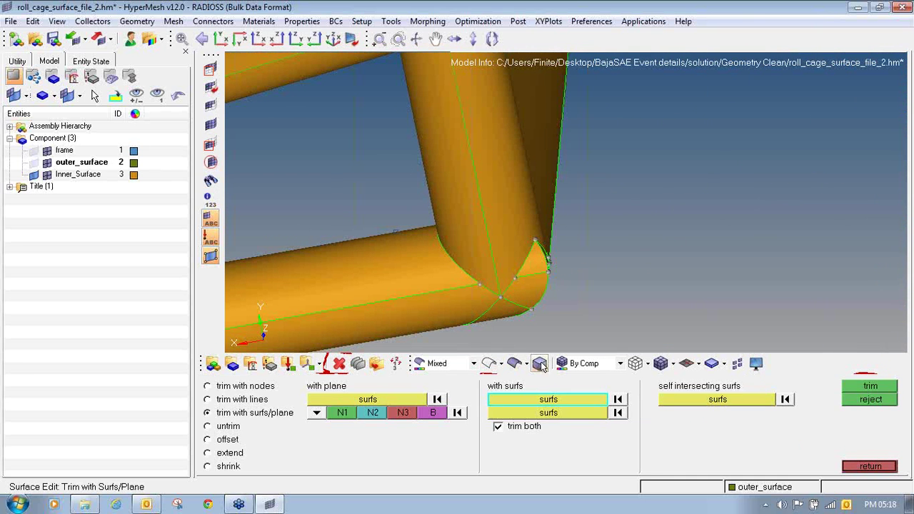
left_click(516, 363)
left_click(342, 307)
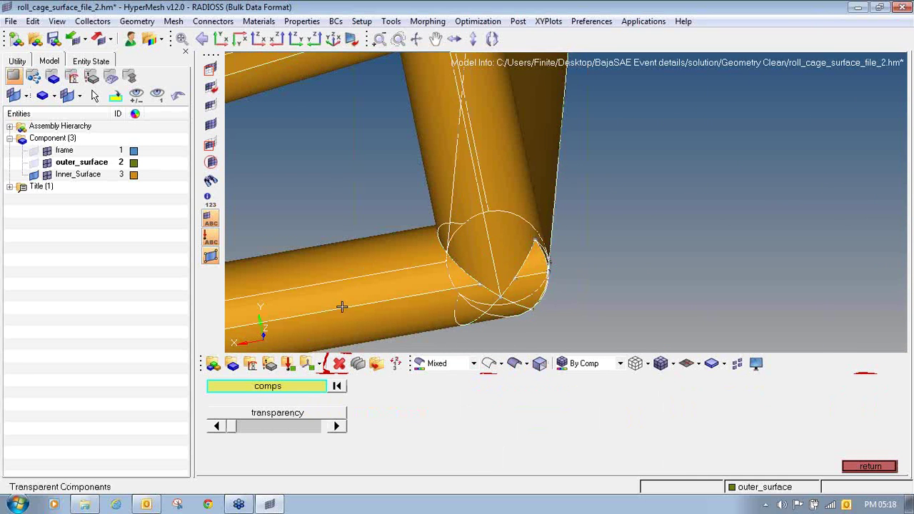
left_click(264, 428)
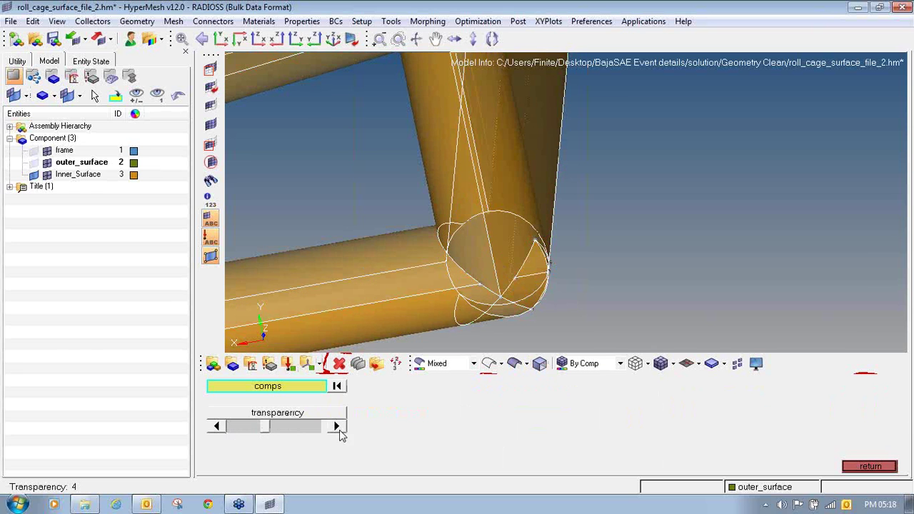
left_click(866, 465)
- Examine the inside of the cleaned corner joint and the neighbouring bottom joint through the transparent tubes
left_click_drag(552, 241, 378, 243, "ctrl")
scroll(377, 242, "down", 3, "ctrl")
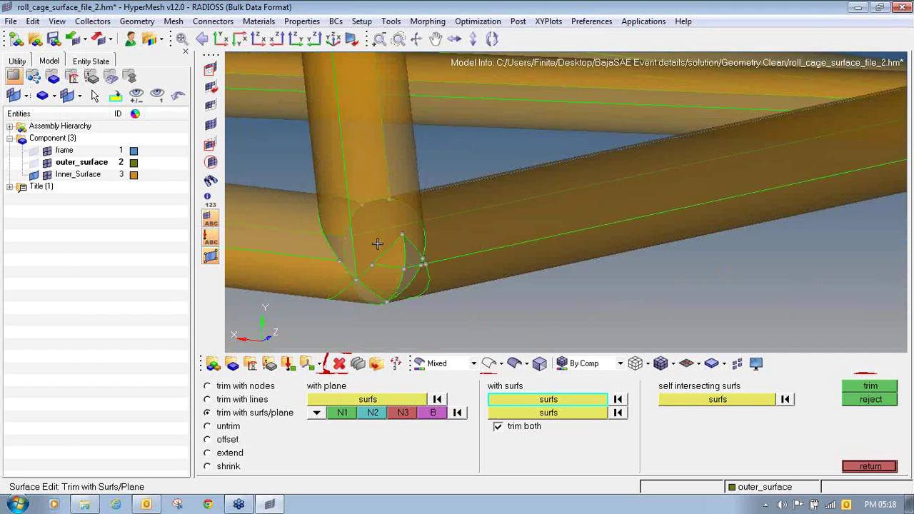
right_click_drag(378, 243, 466, 219, "ctrl")
scroll(439, 224, "down", 4, "ctrl")
right_click_drag(665, 190, 695, 214, "ctrl")
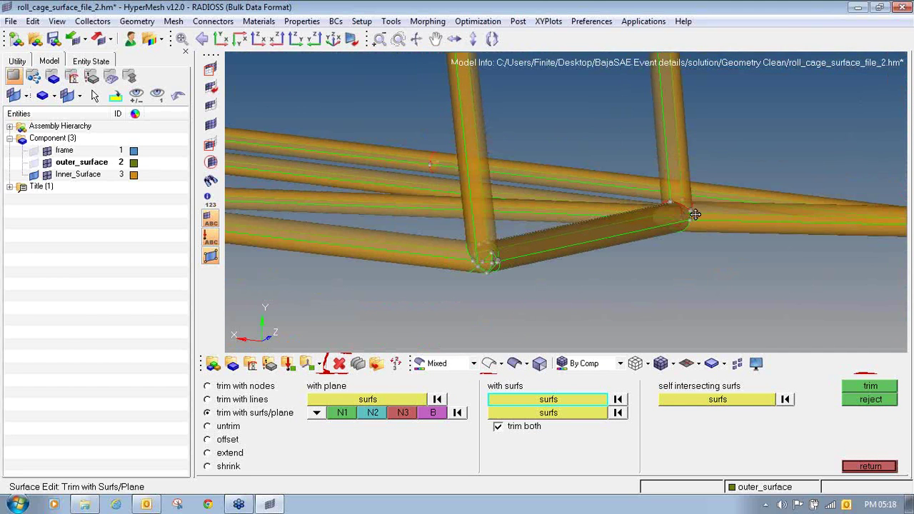
scroll(684, 217, "up", 5, "ctrl")
left_click_drag(679, 209, 499, 229, "ctrl")
scroll(500, 229, "down", 3, "ctrl")
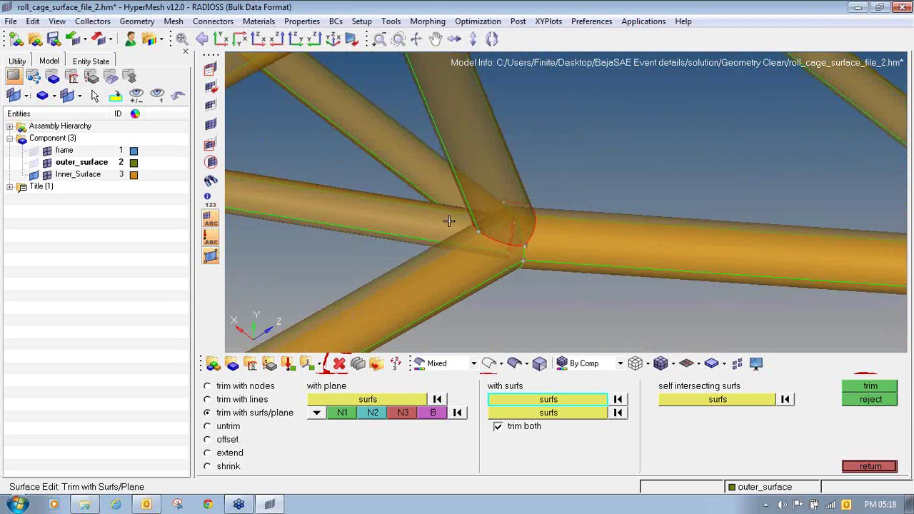
- Set the tube component's transparency back to 0
left_click(883, 468)
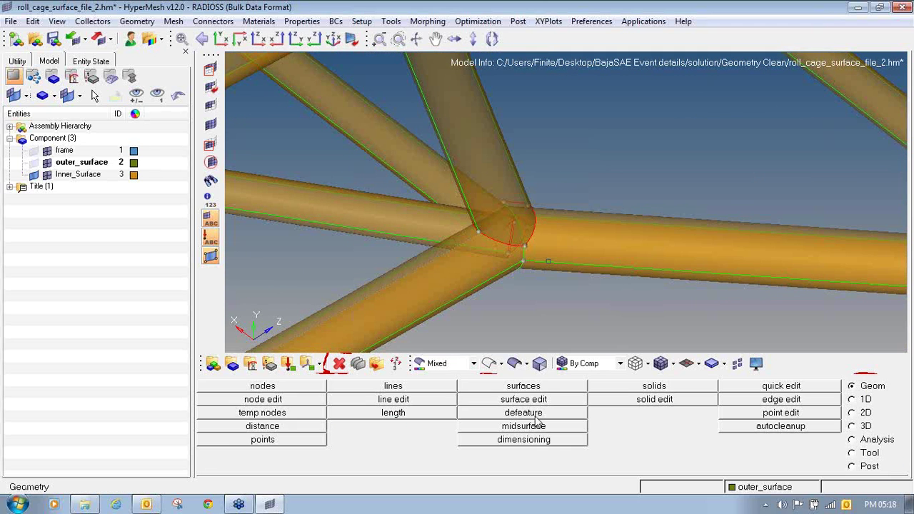
left_click(541, 367)
left_click_drag(260, 430, 228, 430)
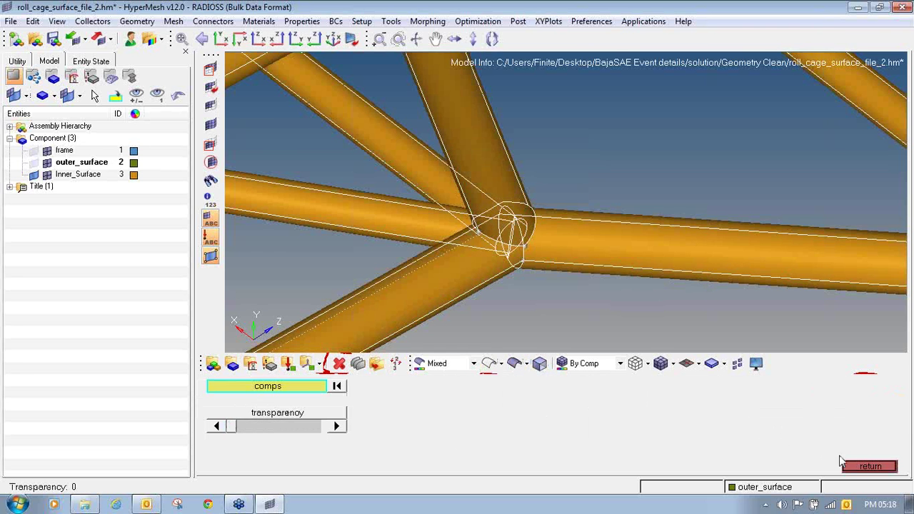
left_click(859, 465)
- Examine the whole roll cage from several angles, including a front view of all its tube joints
right_click_drag(532, 278, 644, 301, "ctrl")
scroll(580, 265, "down", 5, "ctrl")
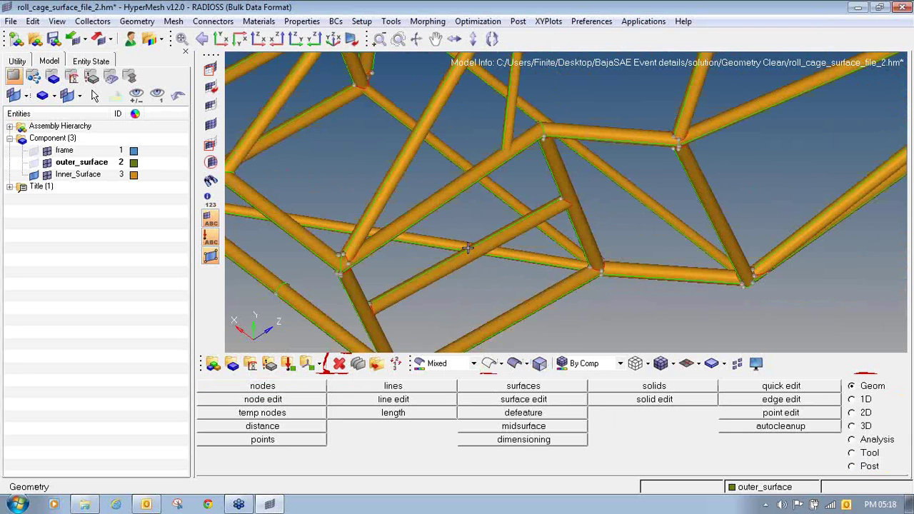
scroll(468, 248, "down", 5, "ctrl")
mouse_move(388, 265)
left_mouse_down("ctrl")
mouse_move(443, 267)
mouse_move(395, 271)
left_mouse_up("ctrl")
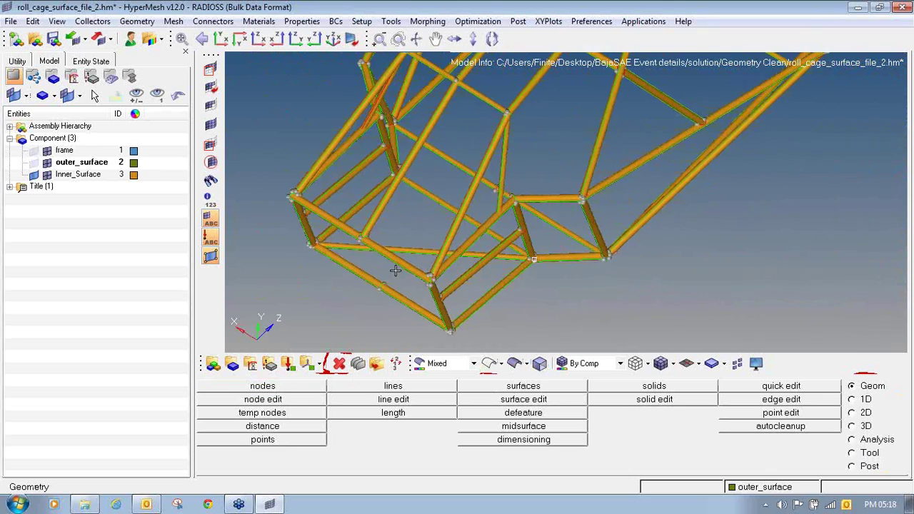
left_click_drag(514, 320, 317, 219, "ctrl")
right_click_drag(330, 219, 427, 275, "ctrl")
left_click_drag(486, 171, 532, 174, "ctrl")
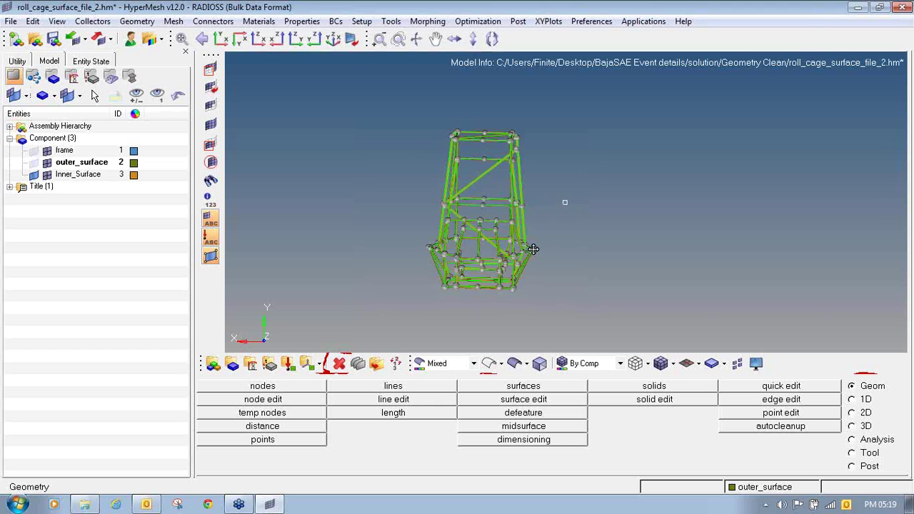
left_click_drag(533, 249, 538, 250, "ctrl")
scroll(491, 118, "up", 3, "ctrl")
right_click_drag(481, 152, 479, 105, "ctrl")
scroll(479, 105, "down", 5, "ctrl")
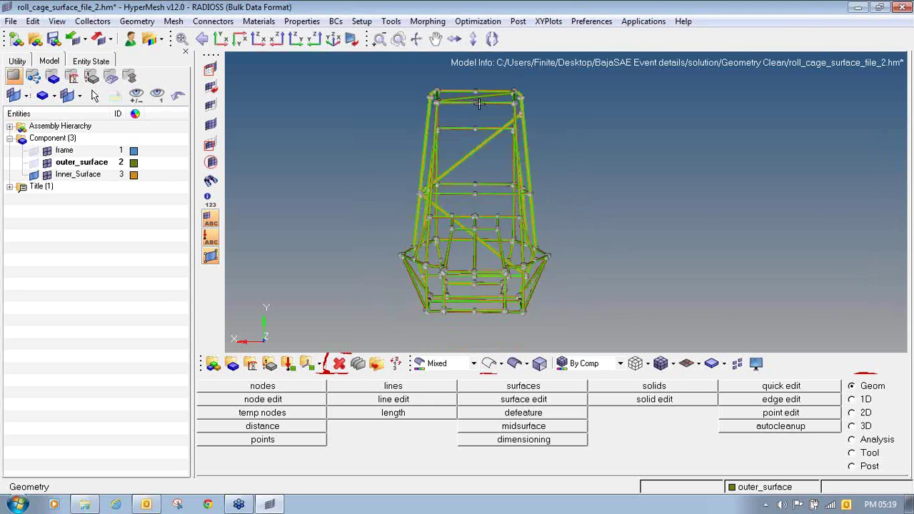
left_click(476, 160, "ctrl")
mouse_move(477, 160)
left_mouse_down("ctrl")
mouse_move(484, 176)
mouse_move(482, 152)
left_mouse_up("ctrl")
scroll(483, 168, "up", 2, "ctrl")
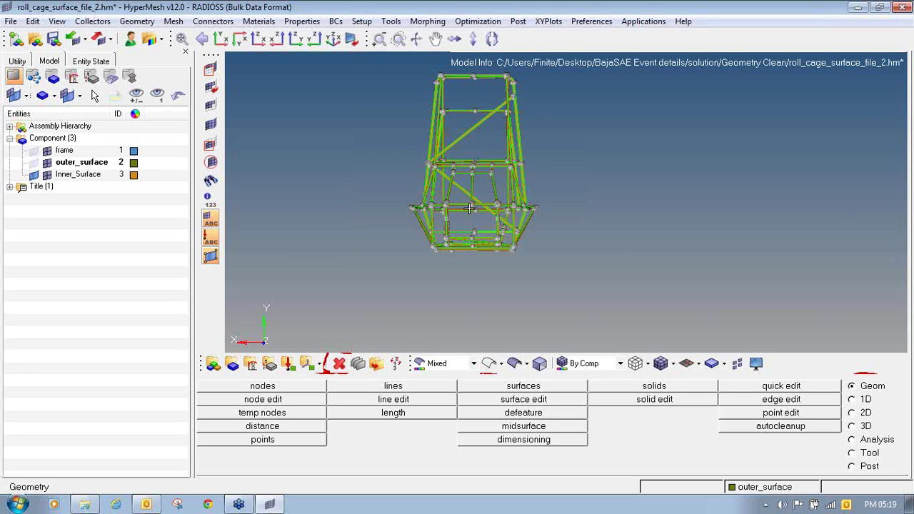
- Examine the lower cross tubes up close, including their mid-length joints and split lines
scroll(493, 241, "up", 2, "ctrl")
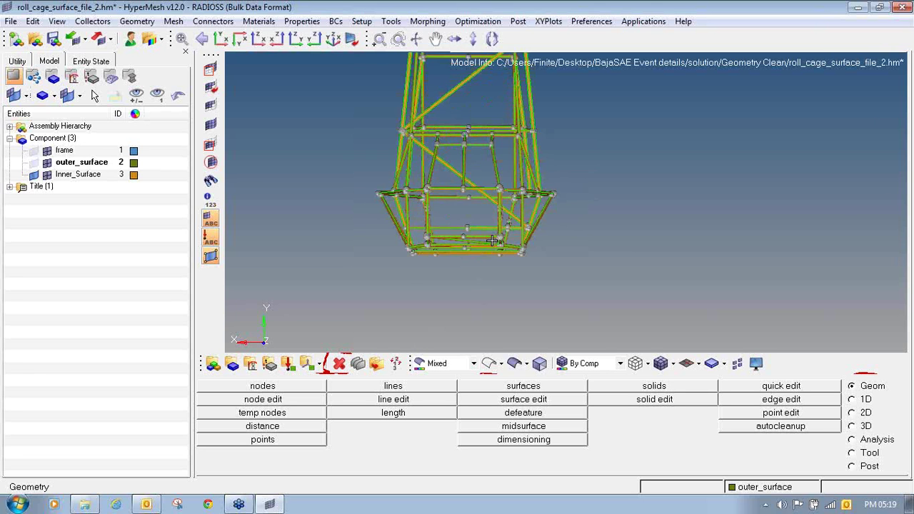
mouse_move(491, 244)
left_mouse_down("ctrl")
mouse_move(461, 259)
mouse_move(499, 262)
mouse_move(494, 240)
left_mouse_up("ctrl")
scroll(473, 237, "up", 4, "ctrl")
scroll(461, 248, "up", 4, "ctrl")
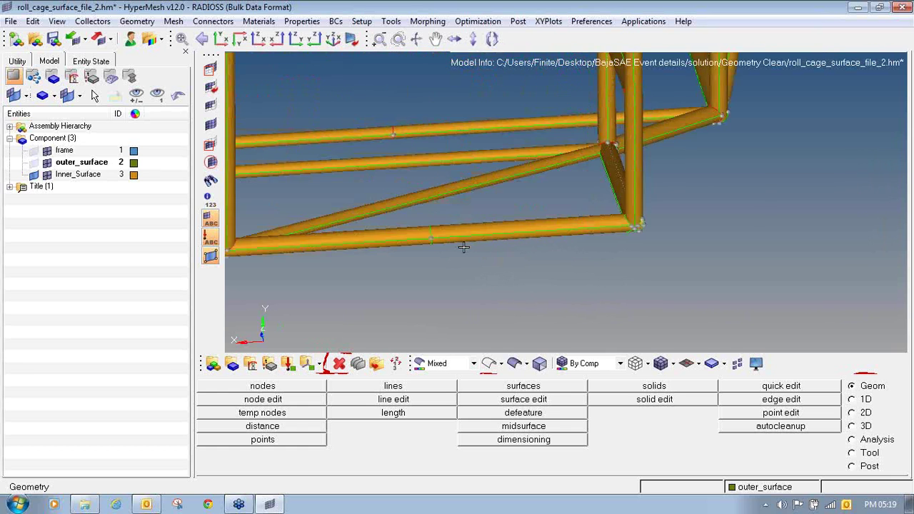
scroll(441, 248, "down", 4, "ctrl")
left_click_drag(440, 247, 498, 252, "ctrl")
scroll(416, 173, "up", 4, "ctrl")
scroll(416, 173, "up", 2, "ctrl")
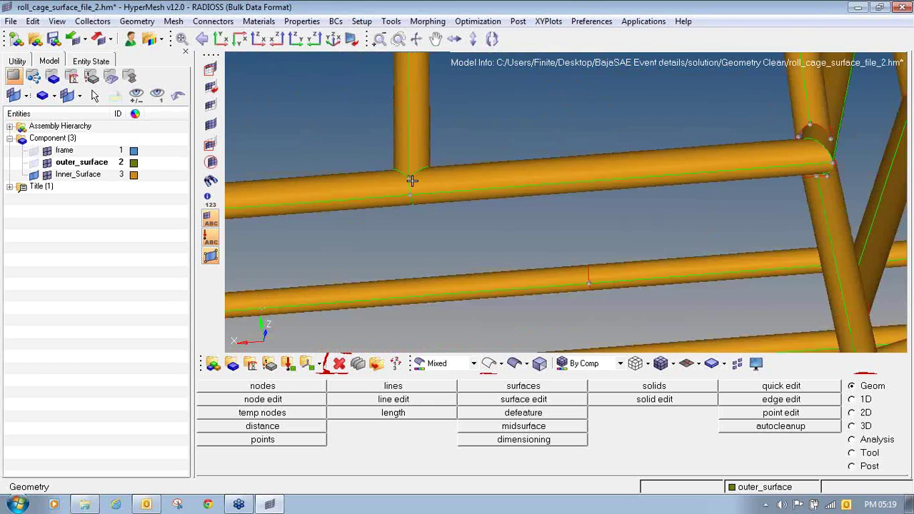
- Isolate the tubes meeting at the lower frame joint by masking all other surfaces
scroll(414, 180, "down", 5, "ctrl")
mouse_move(513, 178)
left_mouse_down("ctrl")
mouse_move(560, 282)
mouse_move(455, 269)
mouse_move(516, 189)
left_mouse_up("ctrl")
scroll(512, 187, "up", 3, "ctrl")
scroll(514, 215, "down", 3, "ctrl")
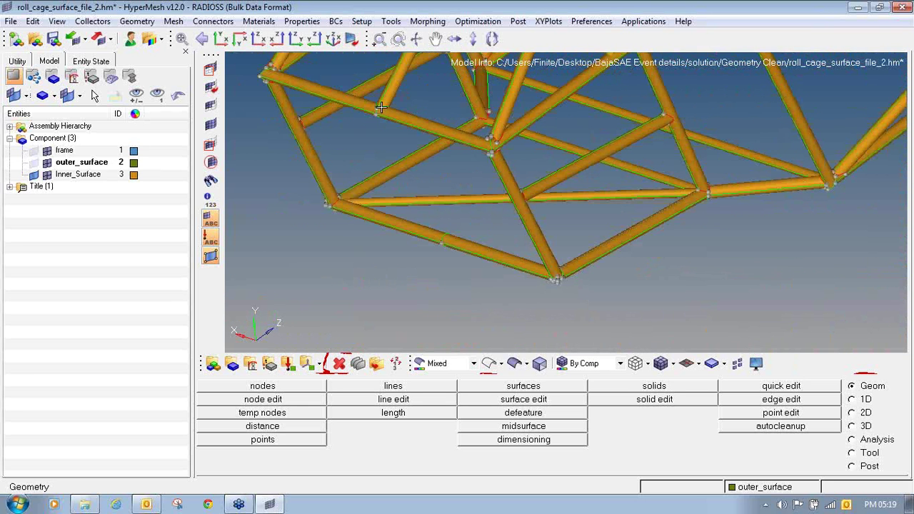
right_click_drag(543, 262, 575, 302, "ctrl")
scroll(520, 153, "up", 3, "ctrl")
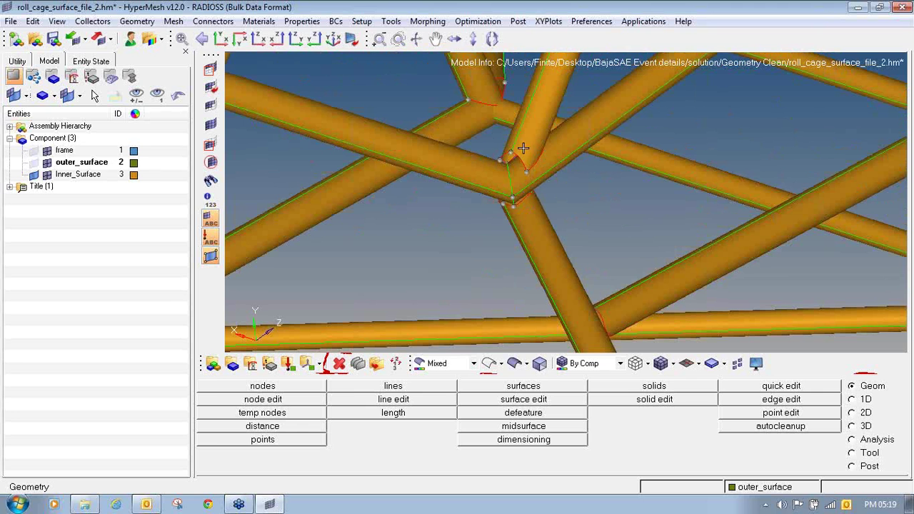
key("F5")
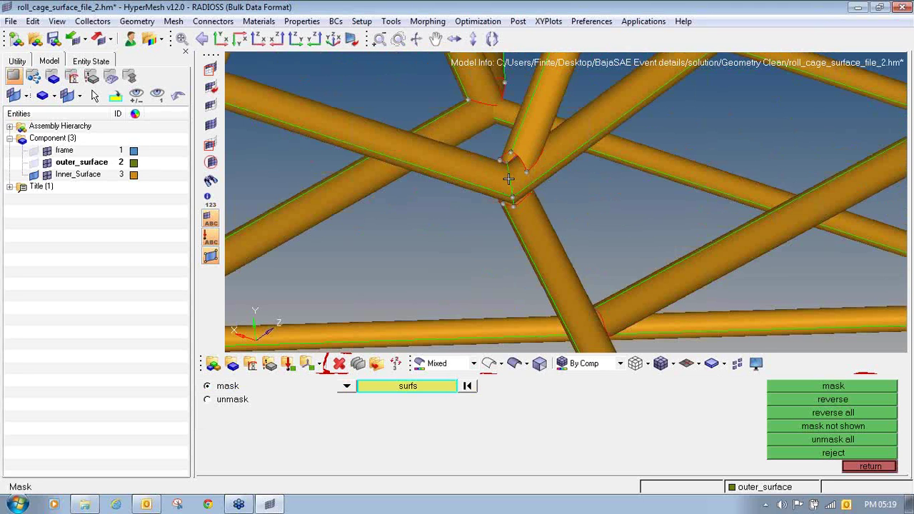
left_click_drag(513, 179, 501, 193, "ctrl")
left_click_drag(455, 170, 540, 256, "shift")
middle_click(835, 401)
left_click(834, 400)
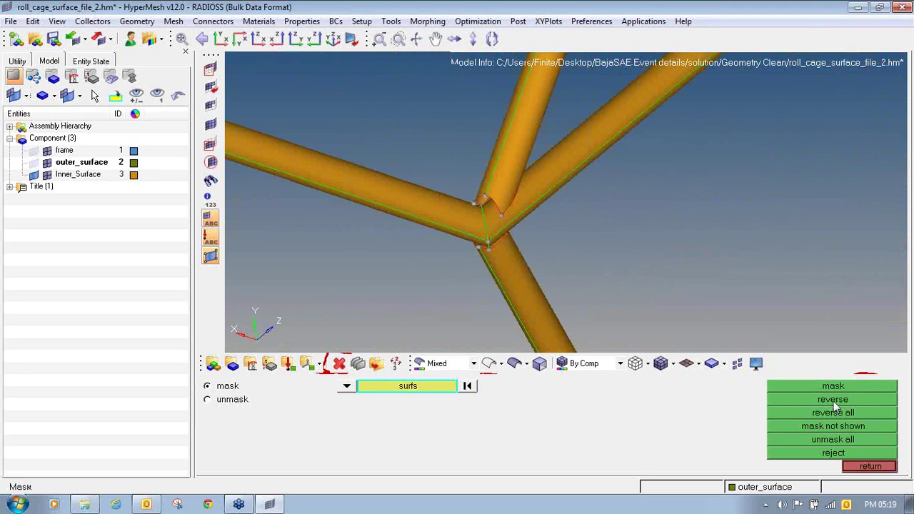
- Split the two branch tubes around their circumference close to the joint, using node-to-line surface splits
key("F11")
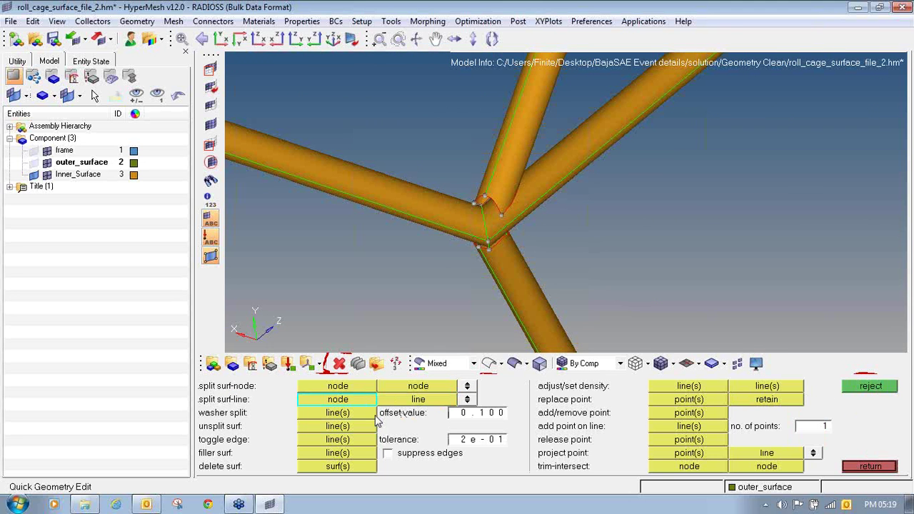
left_click(519, 102)
left_click_drag(563, 122, 507, 164, "ctrl")
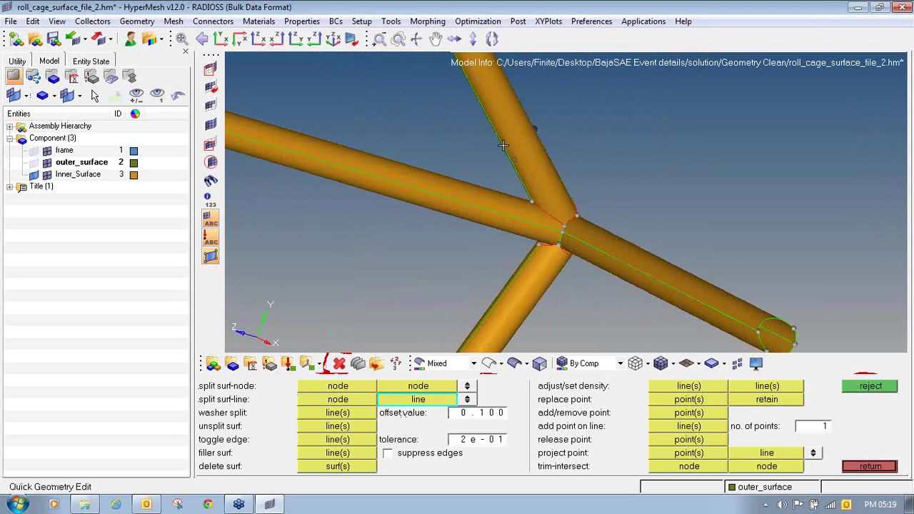
left_click(502, 149)
left_click(508, 153)
left_click_drag(578, 157, 512, 151, "ctrl")
left_click(511, 190)
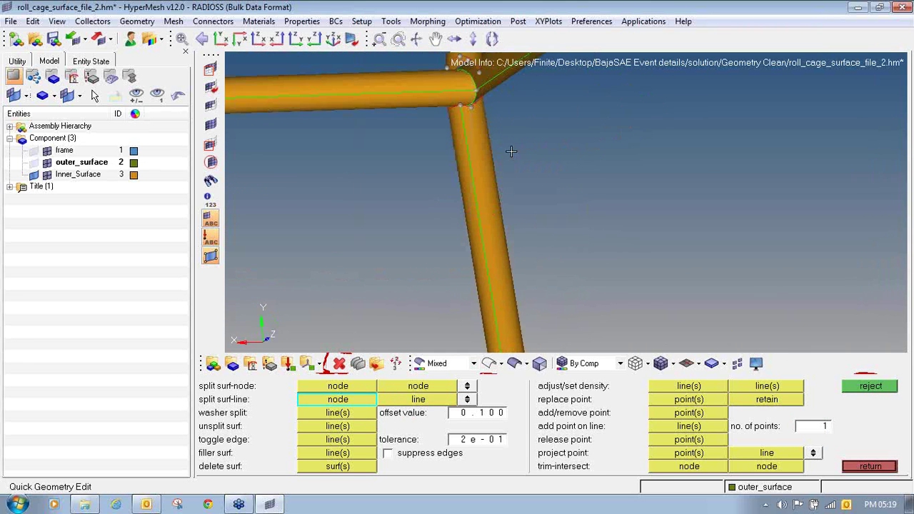
left_click(468, 151)
left_click_drag(593, 143, 473, 133, "ctrl")
left_click(425, 156)
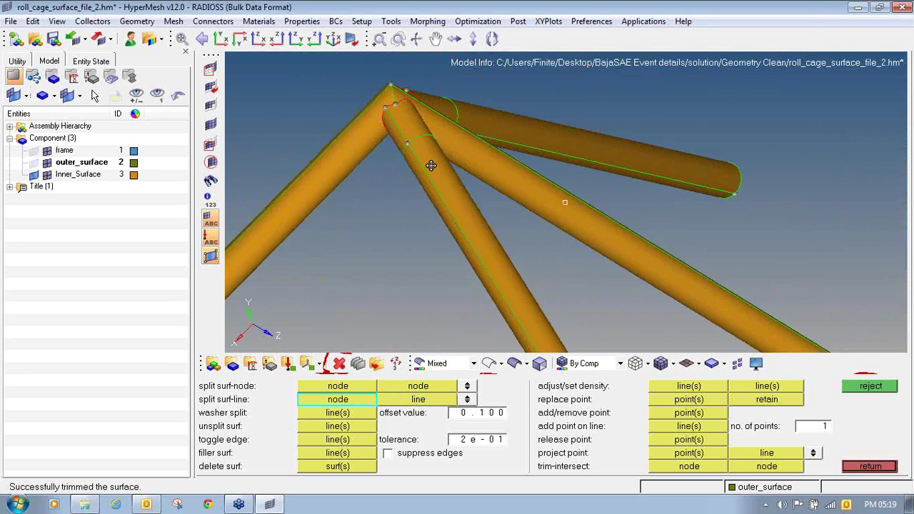
- Delete the short split-off end pieces of both branch tubes at the joint
mouse_move(415, 157)
left_mouse_down("ctrl")
mouse_move(430, 186)
mouse_move(425, 143)
left_mouse_up("ctrl")
key("F2")
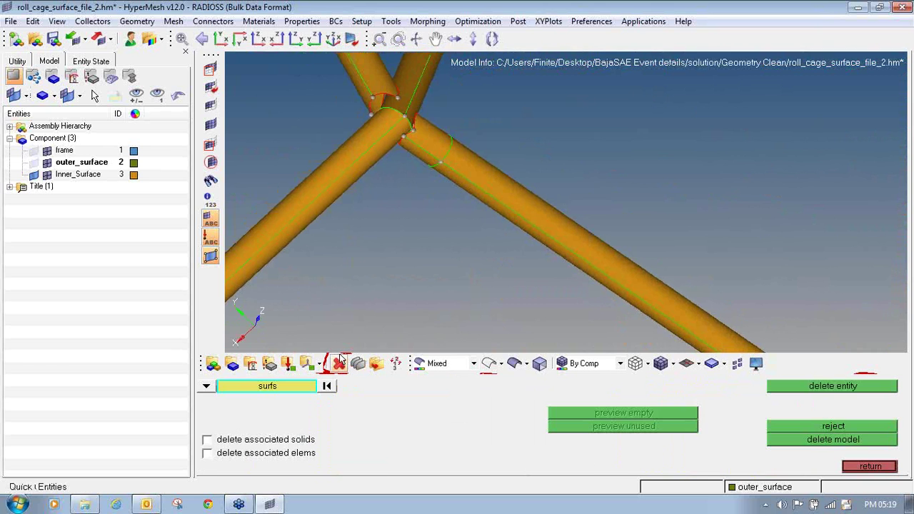
left_click(412, 146)
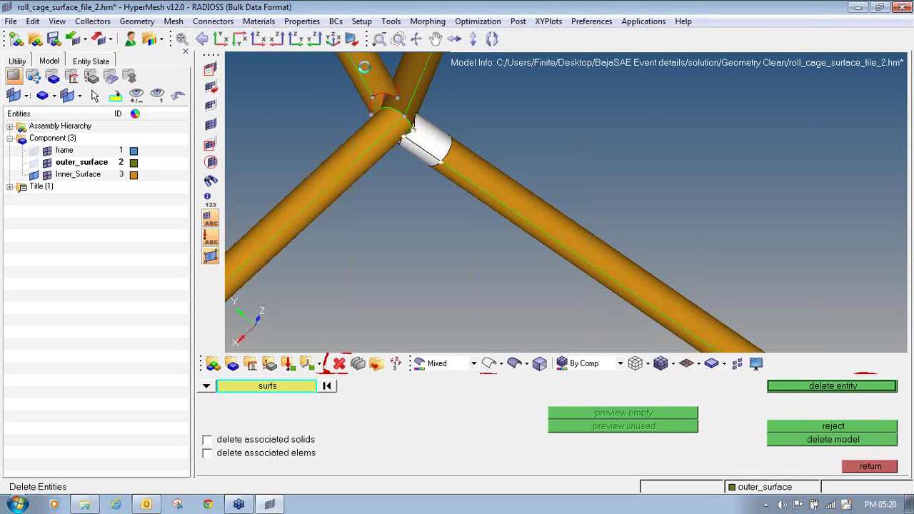
left_click_drag(413, 123, 393, 172, "ctrl")
middle_click(394, 172)
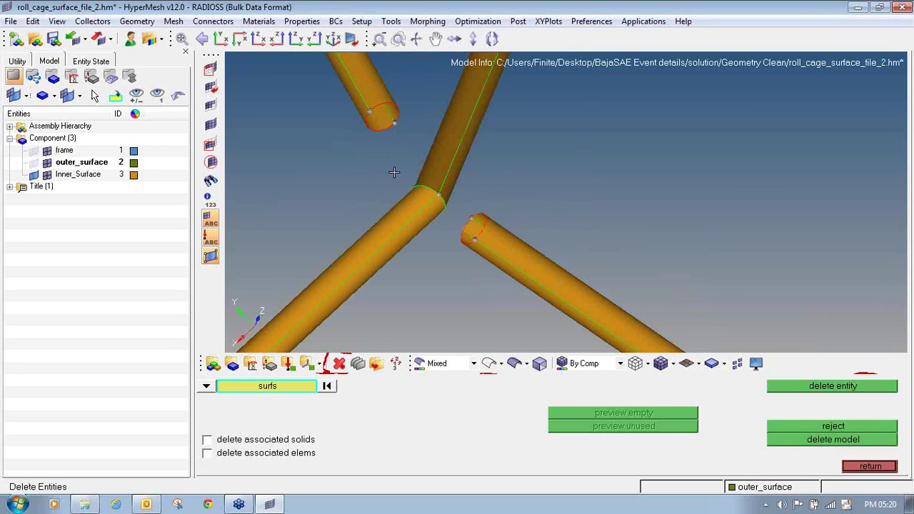
- Extend the open end edges of the nearer branch tube by a distance of 100 through the joint
key("shift+F9")
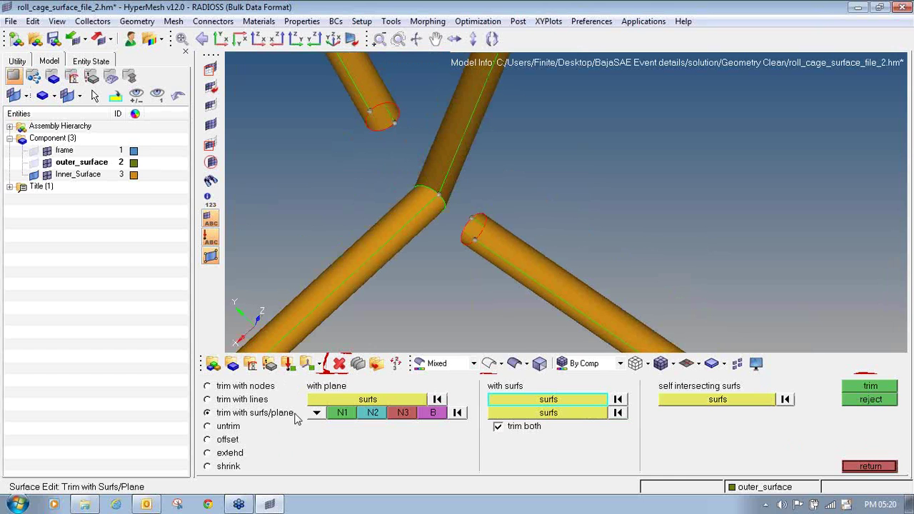
left_click(229, 455)
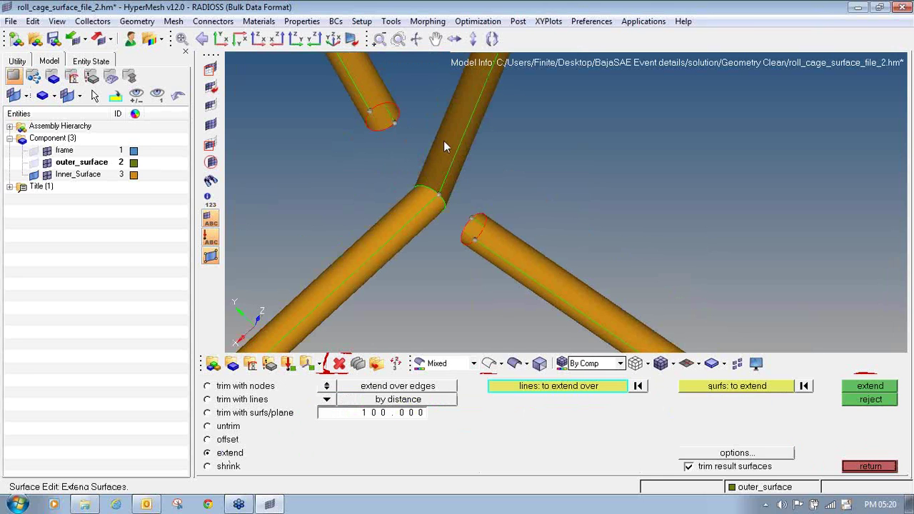
left_click_drag(443, 145, 471, 208, "ctrl")
left_click(478, 219)
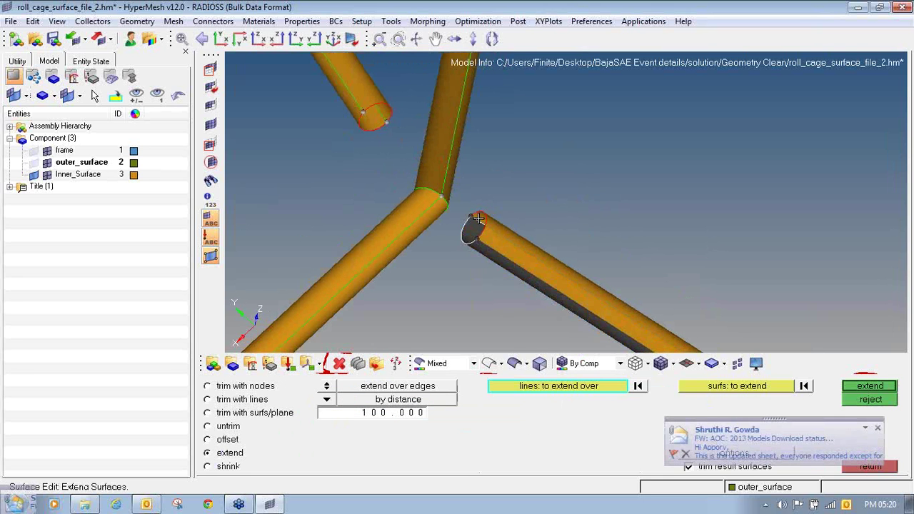
left_click(478, 218)
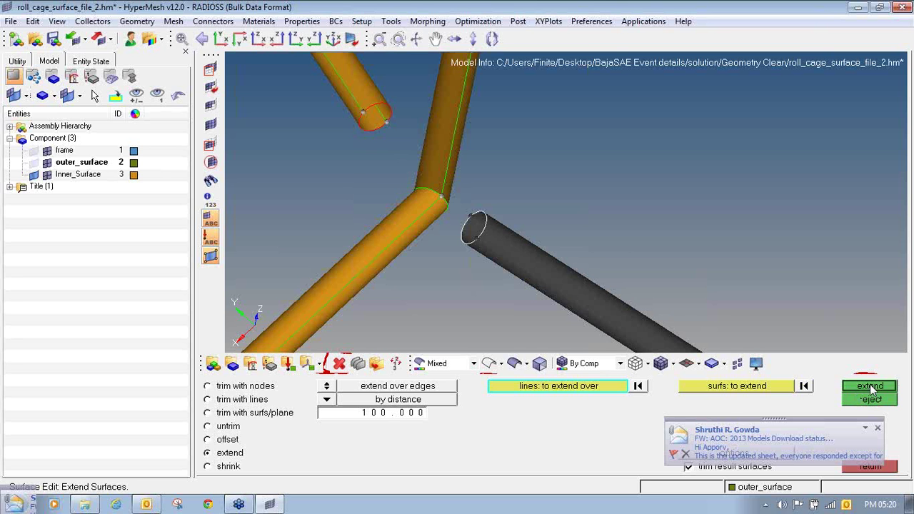
left_click(870, 386)
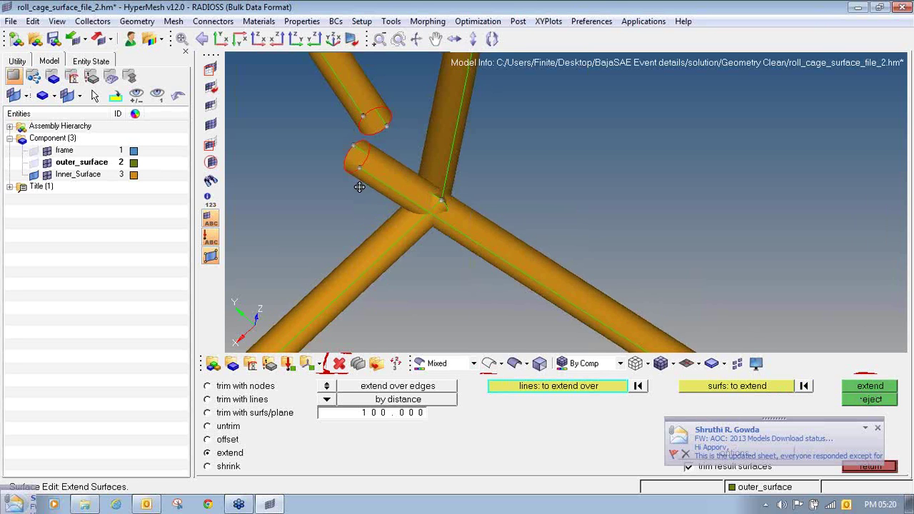
right_click_drag(359, 188, 322, 163, "ctrl")
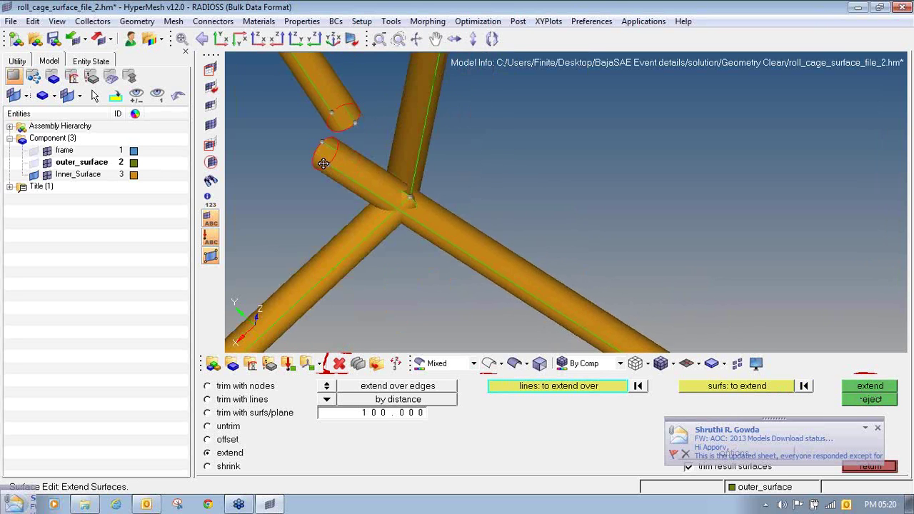
- Trim the extended tube and the two tubes it crosses against each other, with both surface sets trimmed
left_click(259, 414)
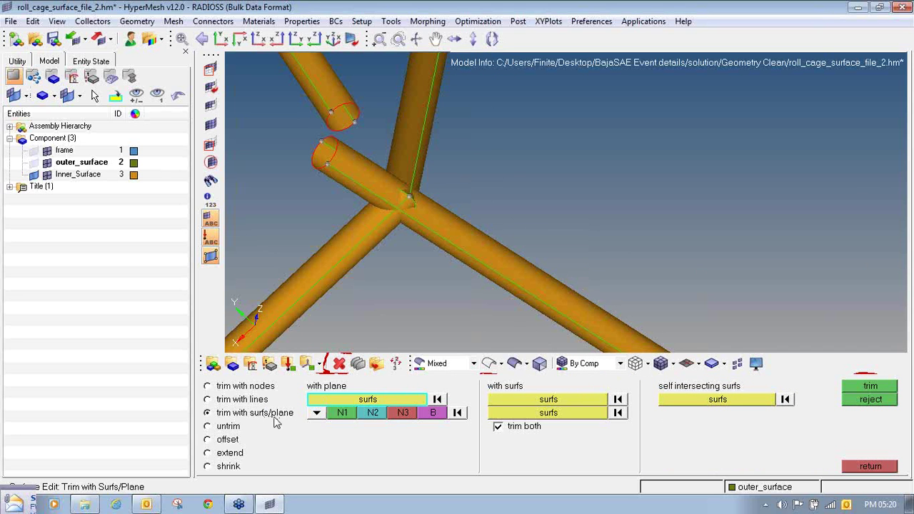
left_click(548, 402)
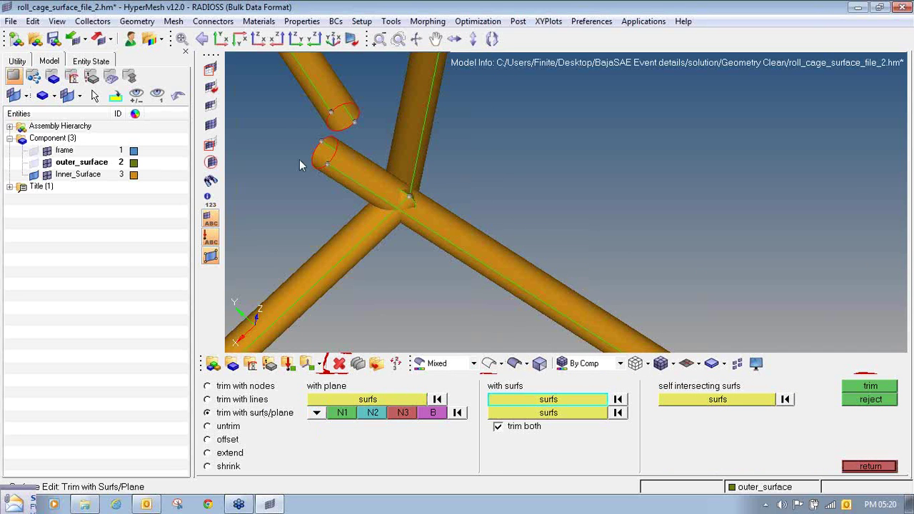
left_click_drag(287, 136, 340, 168, "shift")
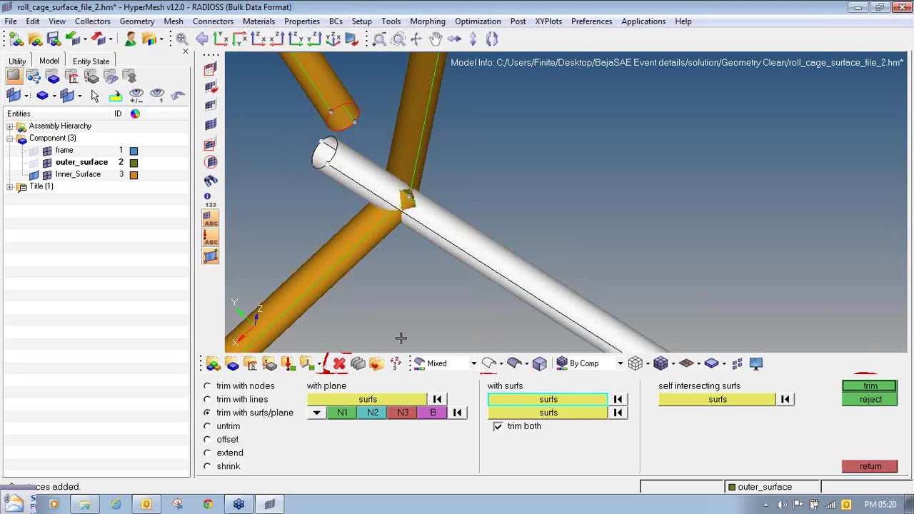
left_click(540, 415)
left_click_drag(329, 235, 373, 270, "shift")
left_click_drag(405, 92, 457, 131, "shift")
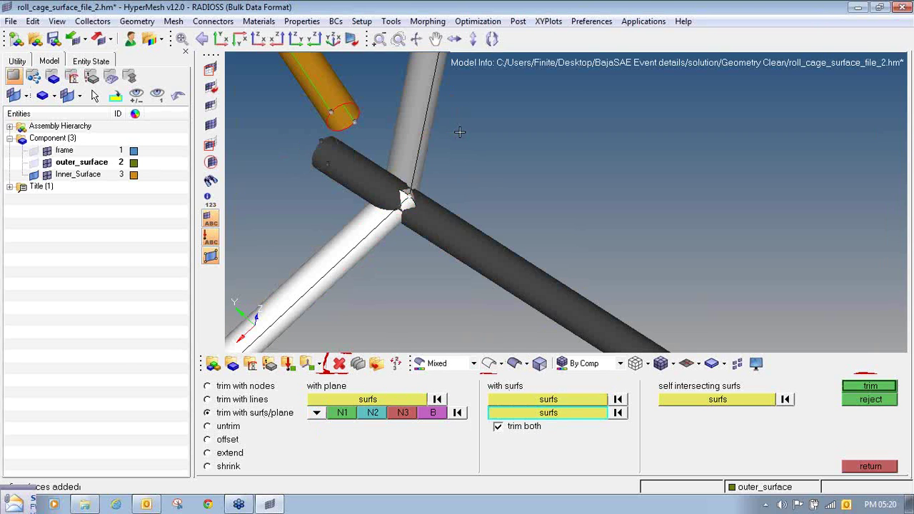
left_click(873, 387)
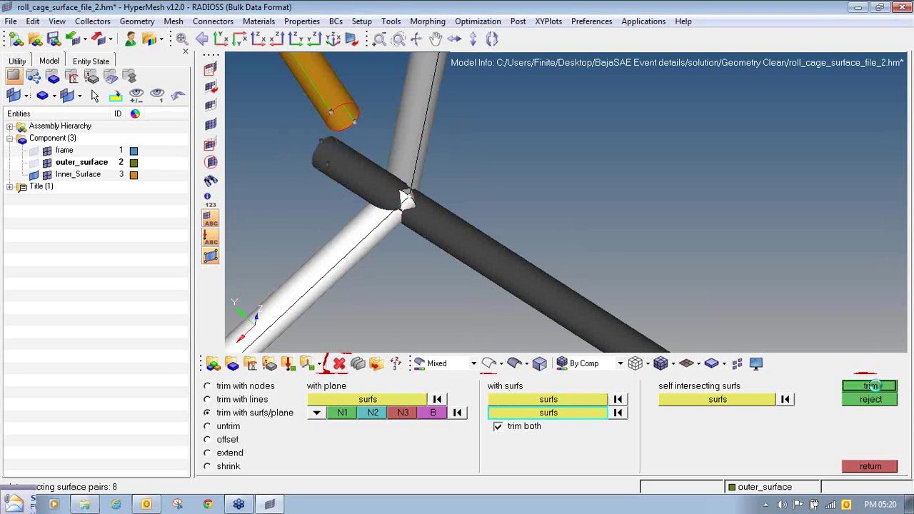
- Delete the overhanging piece of the extended tube that sticks out beyond the joint
left_click(357, 364)
left_click(351, 170)
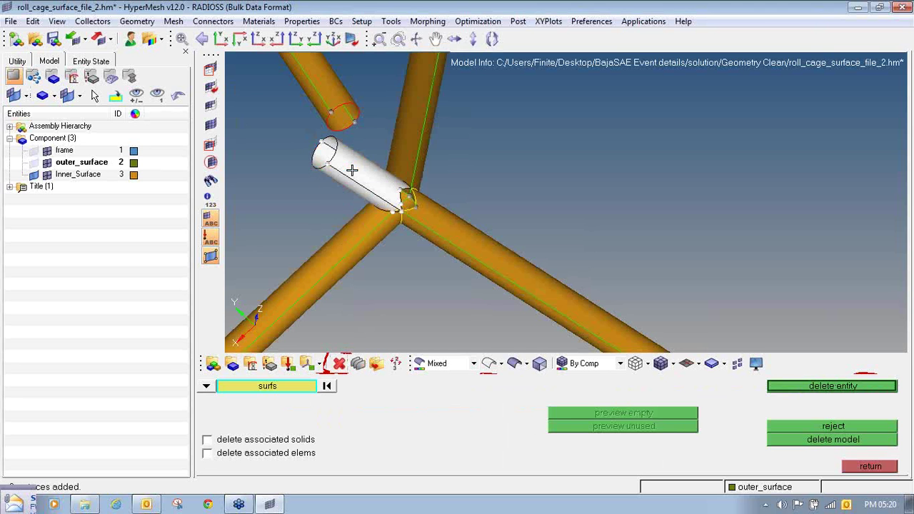
middle_click(352, 170)
left_click_drag(352, 170, 373, 310, "ctrl")
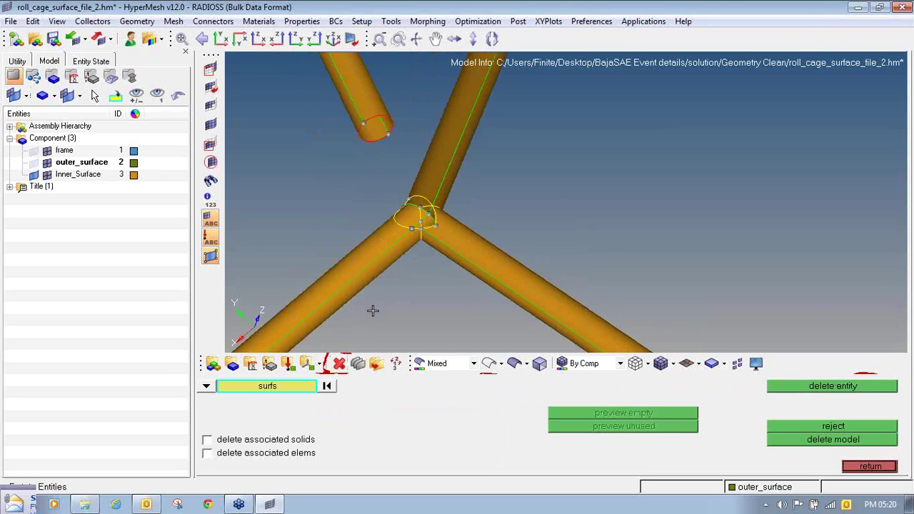
- Mask the three joined tubes and the small outer patches around the joint, leaving only the internal surfaces shown
left_click(210, 72)
left_click(336, 307)
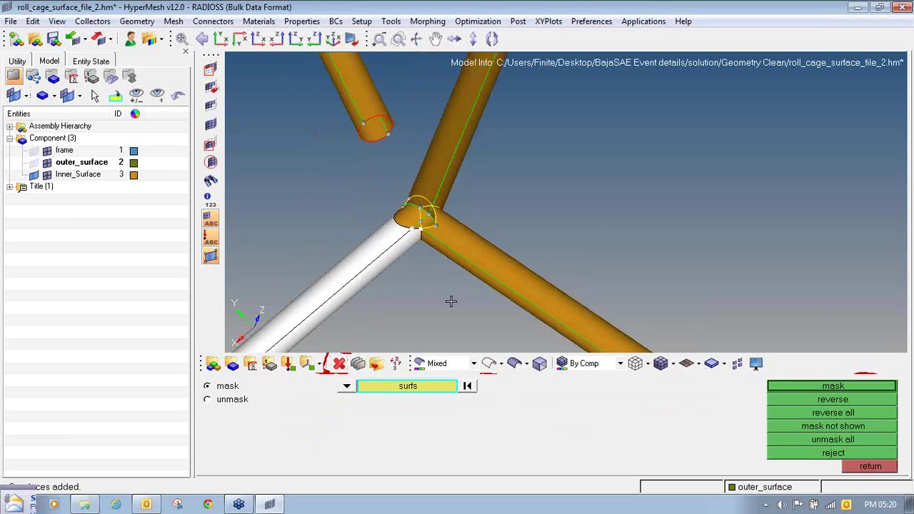
left_click(493, 272)
left_click(479, 148)
left_click_drag(423, 232, 430, 234, "ctrl")
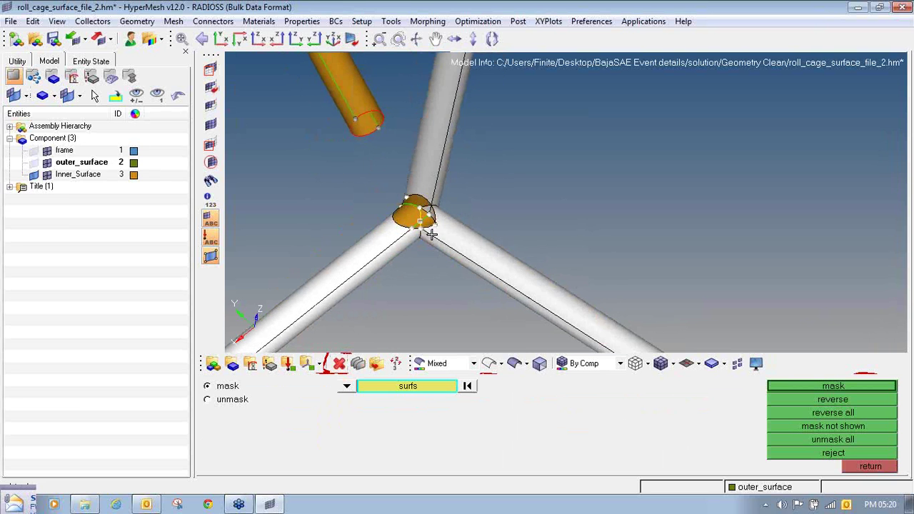
scroll(427, 220, "up", 4, "ctrl")
left_click(424, 220)
left_click(417, 208)
left_click(385, 204)
left_click(379, 160)
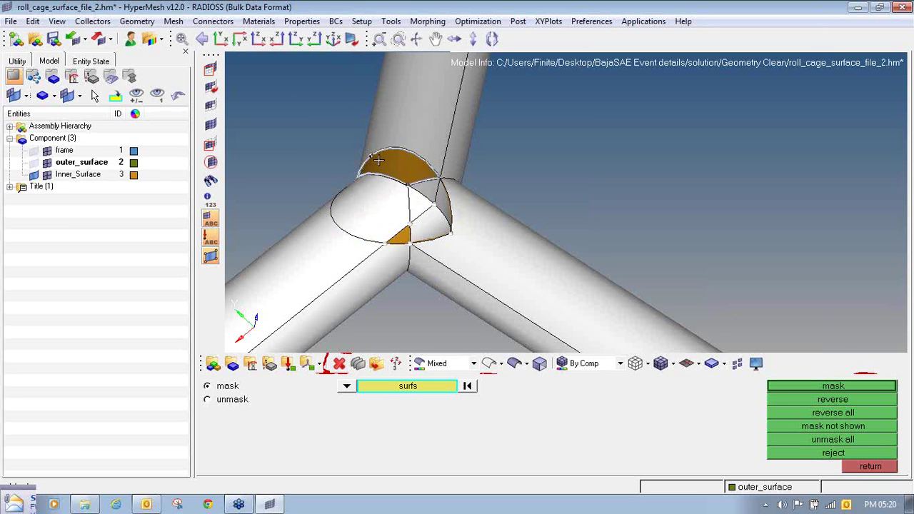
left_click(400, 236)
left_click_drag(402, 235, 509, 300, "ctrl")
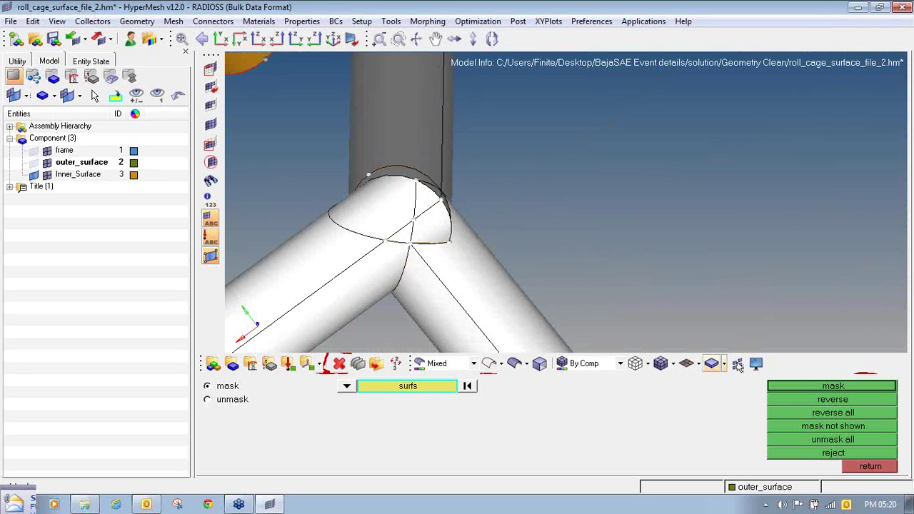
left_click(780, 387)
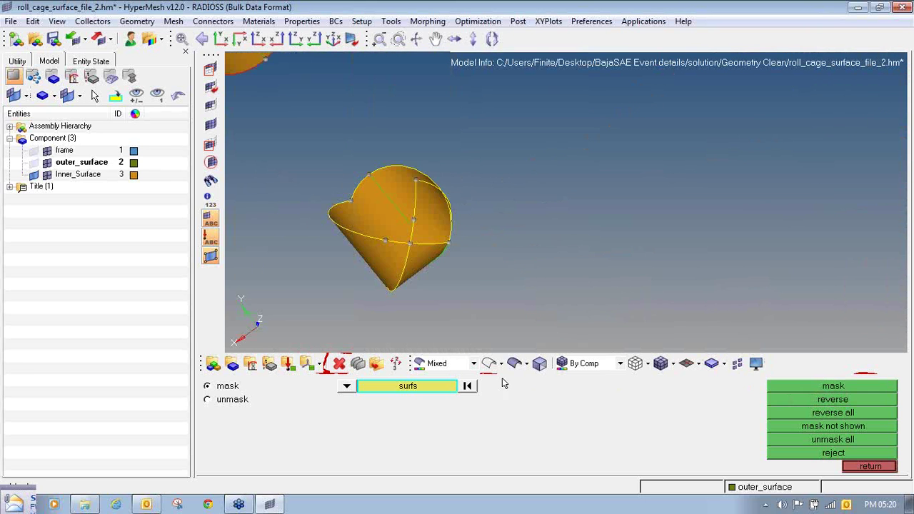
- Delete the internal surfaces left inside the joint and unmask the adjacent tubes
left_click(338, 365)
left_click_drag(317, 137, 487, 303, "shift")
left_click(833, 386)
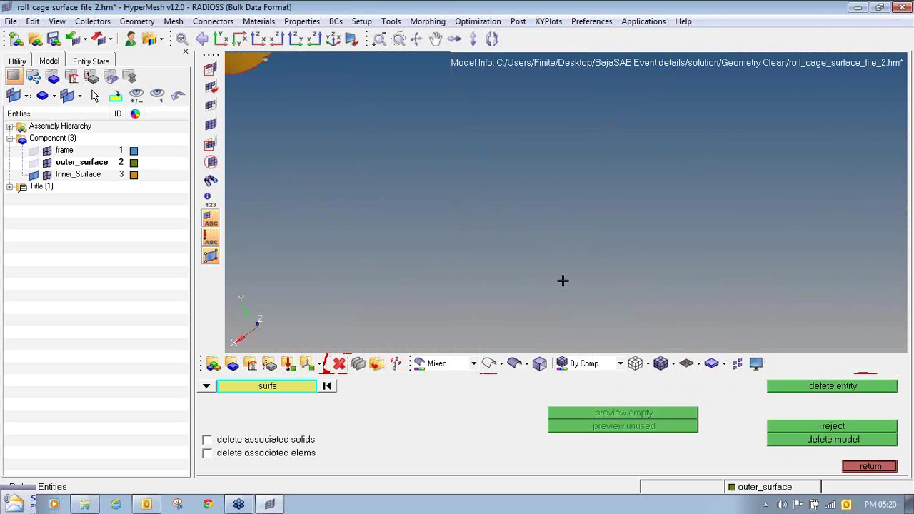
left_click(212, 125)
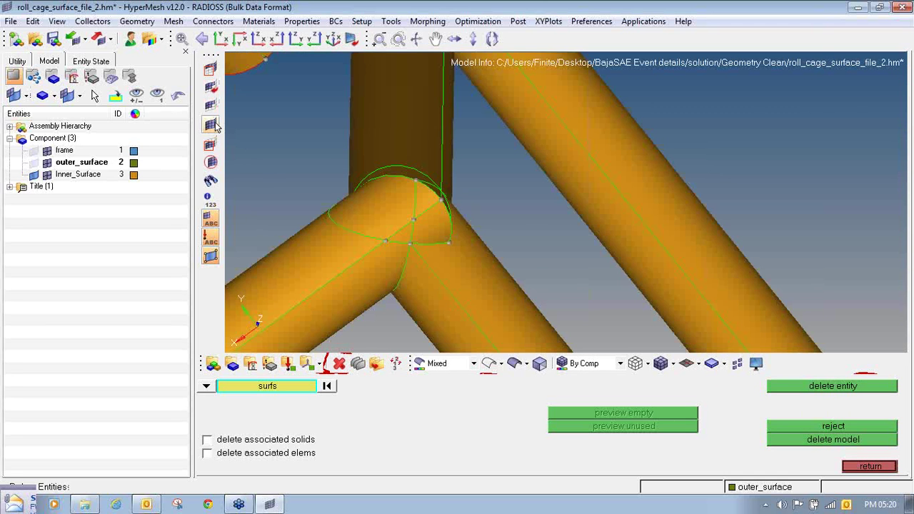
- Mask the cleaned joint's tubes together with the unattached branch tube beside it
scroll(350, 153, "down", 5)
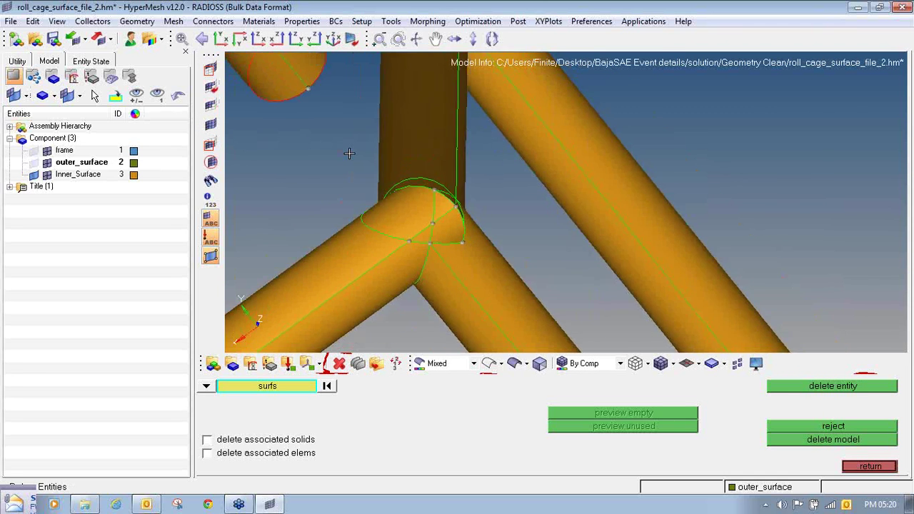
left_click(211, 69)
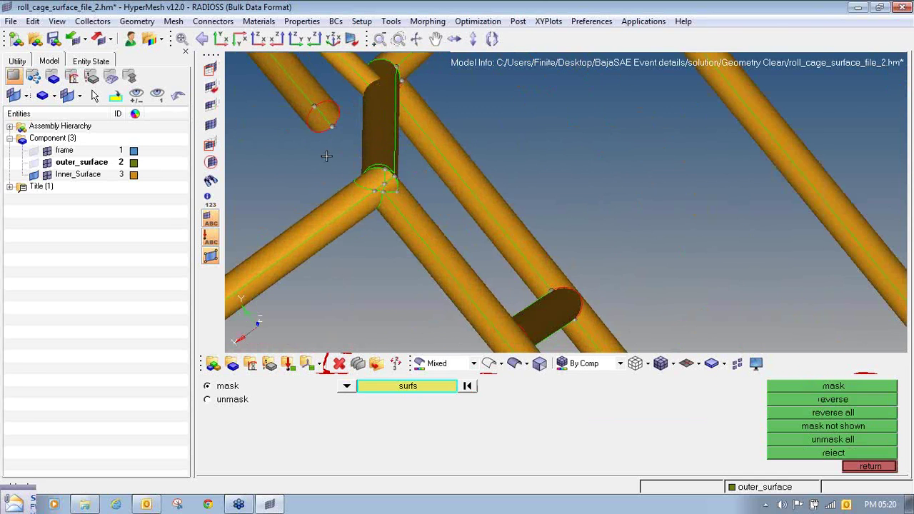
left_click_drag(326, 156, 408, 214, "shift")
left_click(311, 100)
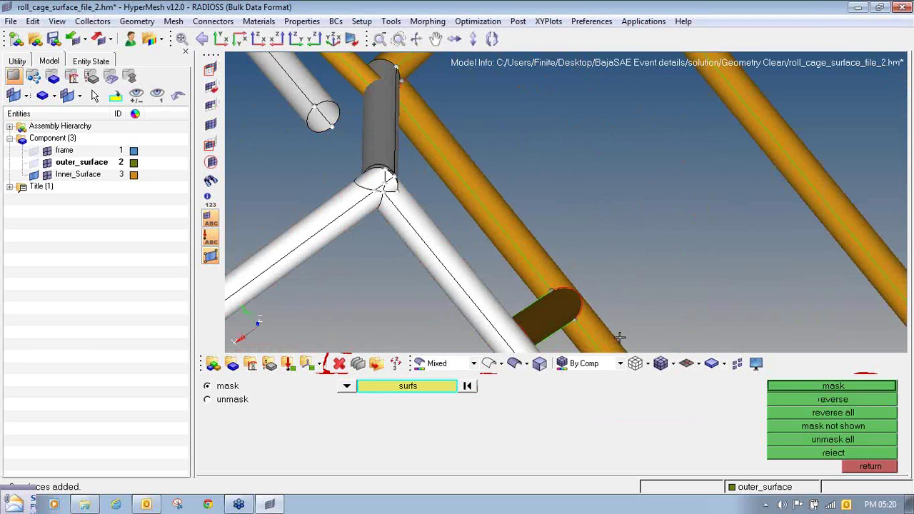
left_click(836, 386)
left_click(857, 467)
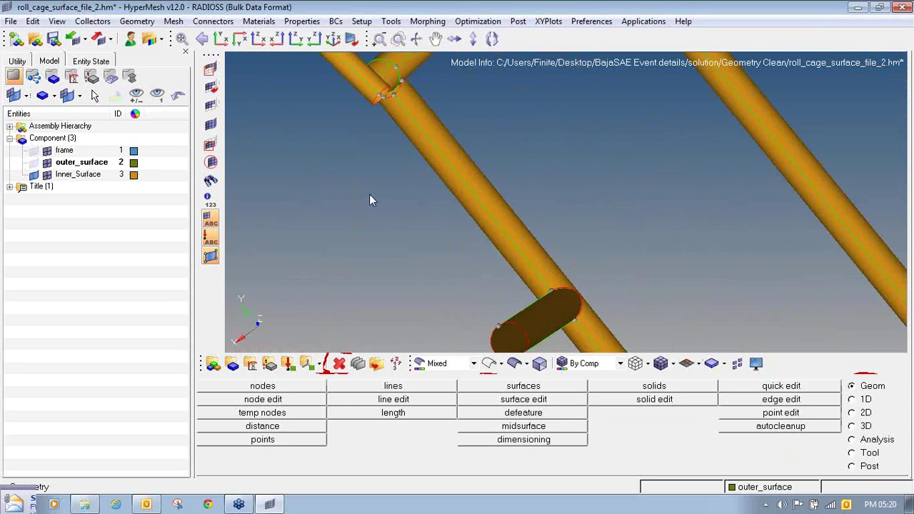
- Reverse all masking to bring back the hidden joint tubes, and mask the separate tubes lying away from the joint
left_click(210, 69)
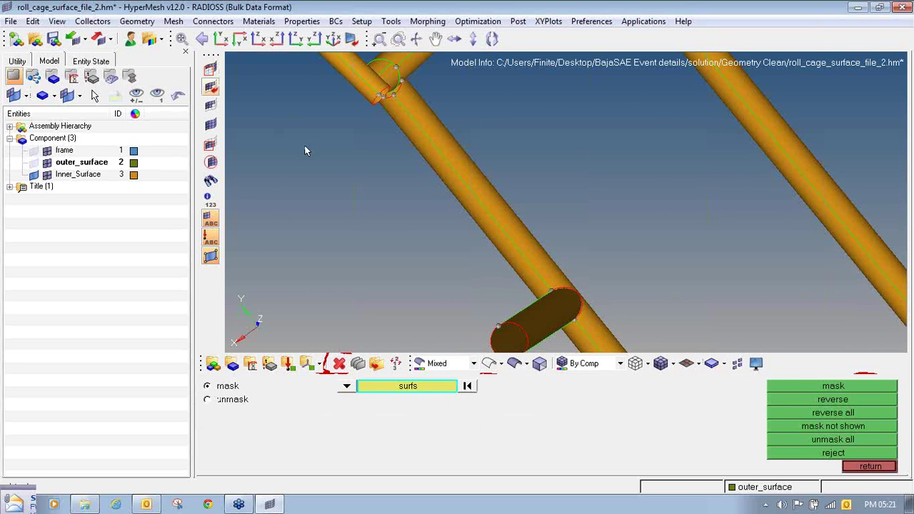
left_click(850, 413)
left_click_drag(361, 205, 422, 198, "ctrl")
scroll(422, 198, "down", 8, "ctrl")
right_click_drag(515, 105, 462, 145, "ctrl")
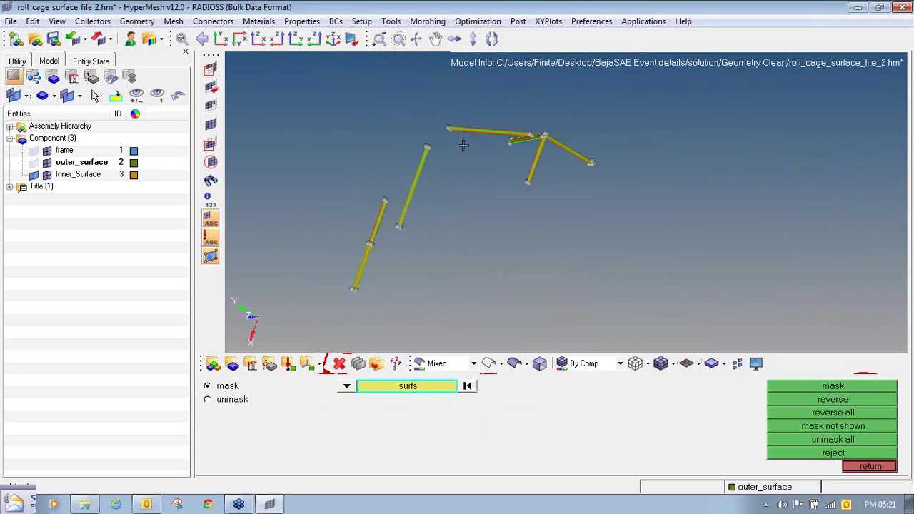
left_click_drag(524, 116, 514, 179, "ctrl")
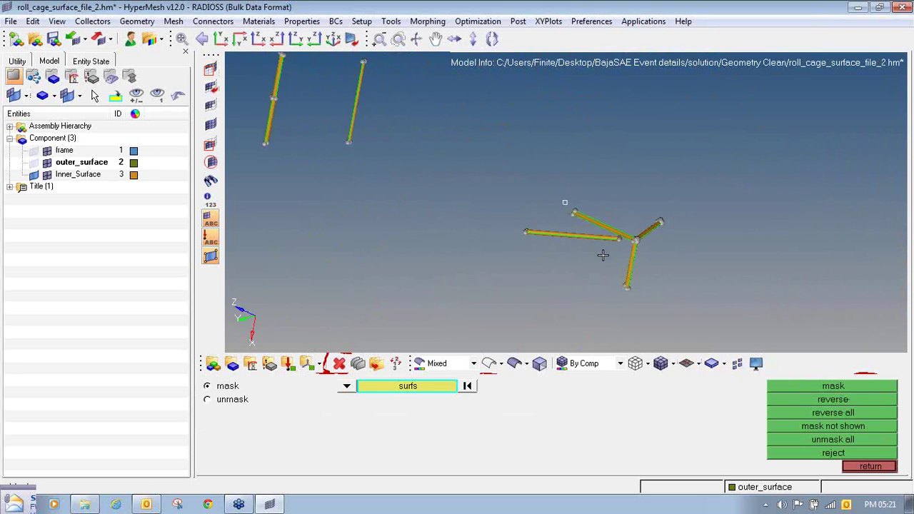
scroll(626, 235, "up", 3, "ctrl")
scroll(626, 235, "down", 6, "ctrl")
left_click_drag(425, 129, 514, 190, "shift")
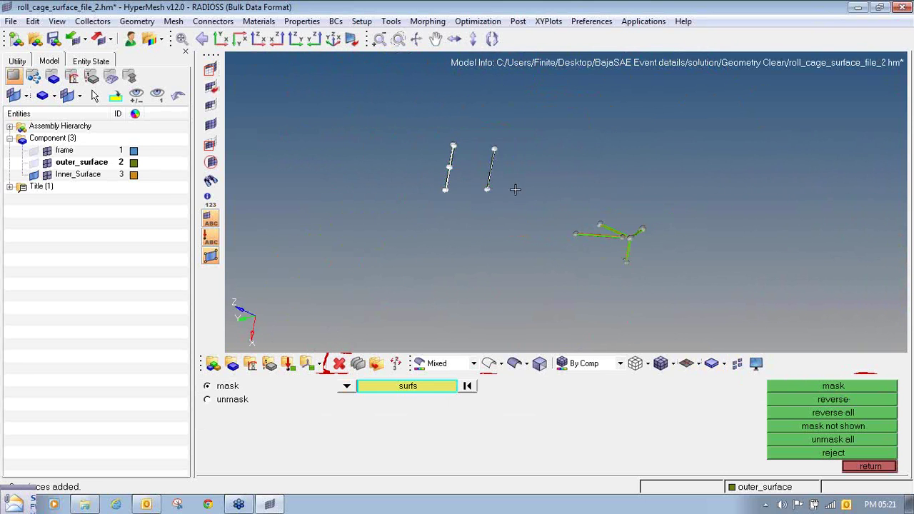
left_click(834, 387)
scroll(612, 247, "up", 8, "ctrl")
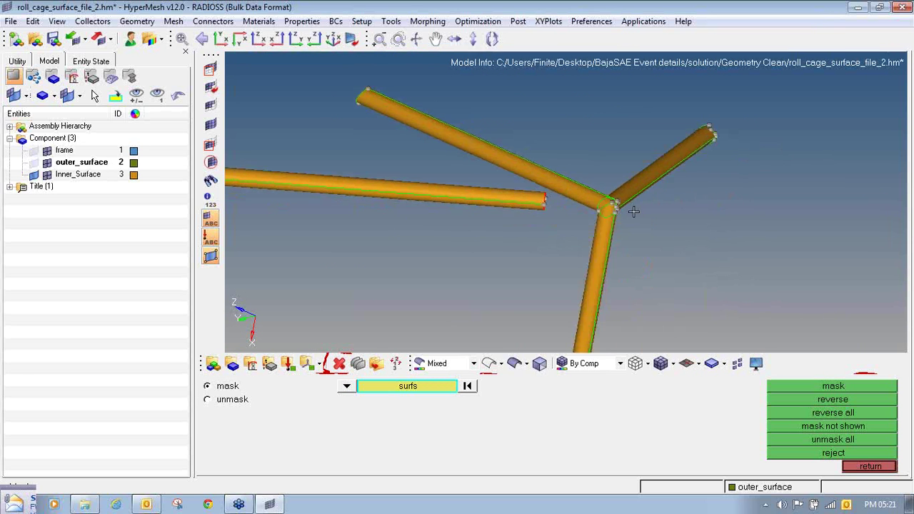
- Try to extend the unattached branch tube over its open end edge by a distance of 100 toward the joint
left_click_drag(607, 206, 548, 231, "ctrl")
right_click_drag(579, 256, 617, 218, "ctrl")
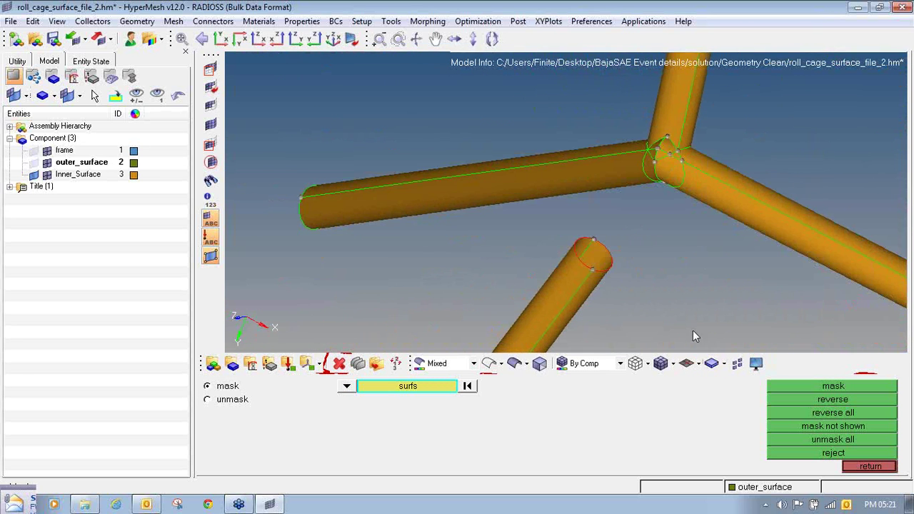
key("shift+F9")
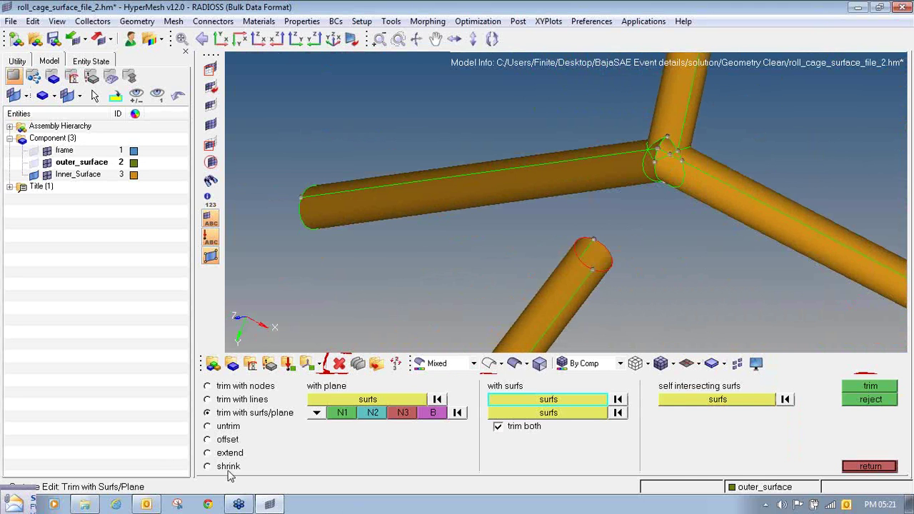
left_click(208, 453)
left_click_drag(598, 172, 598, 210, "ctrl")
scroll(597, 211, "up", 3, "ctrl")
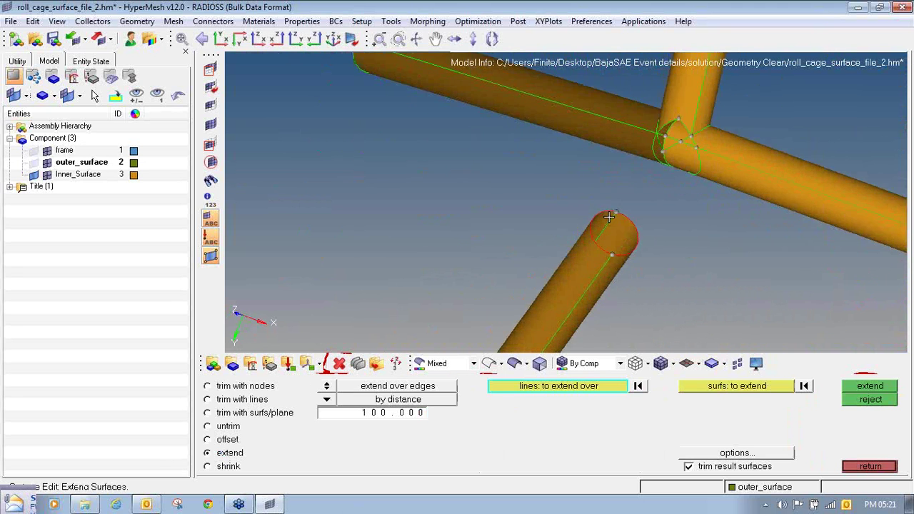
left_click(593, 209)
left_click(641, 222)
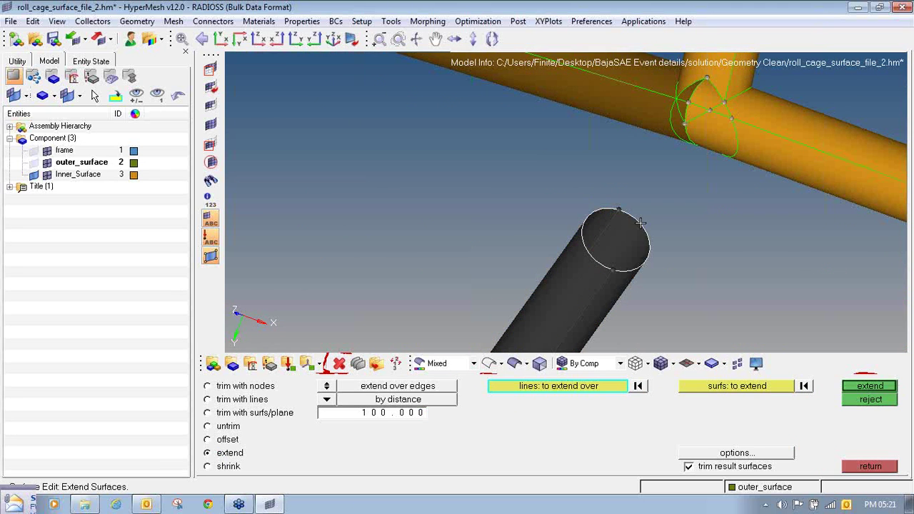
left_click(880, 386)
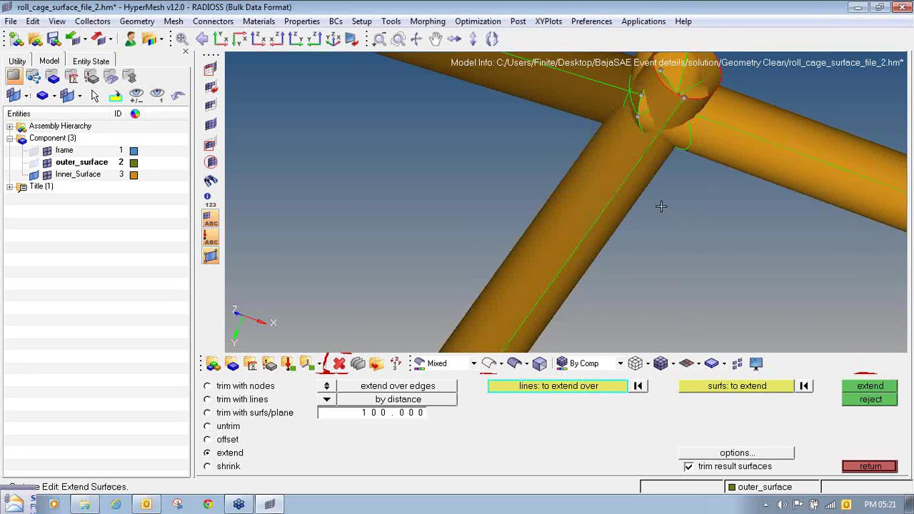
- Check how far the extended tube passes through the joint and reject the 100 extension
scroll(661, 206, "down", 4, "ctrl")
left_click_drag(661, 207, 694, 185, "ctrl")
scroll(676, 180, "up", 4, "ctrl")
right_click_drag(676, 180, 599, 210, "ctrl")
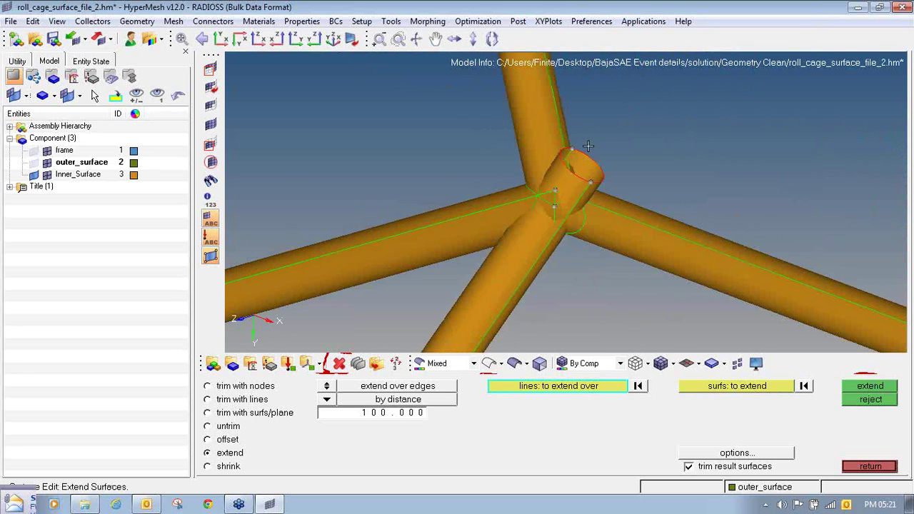
left_click(860, 396)
right_click_drag(501, 264, 508, 192, "ctrl")
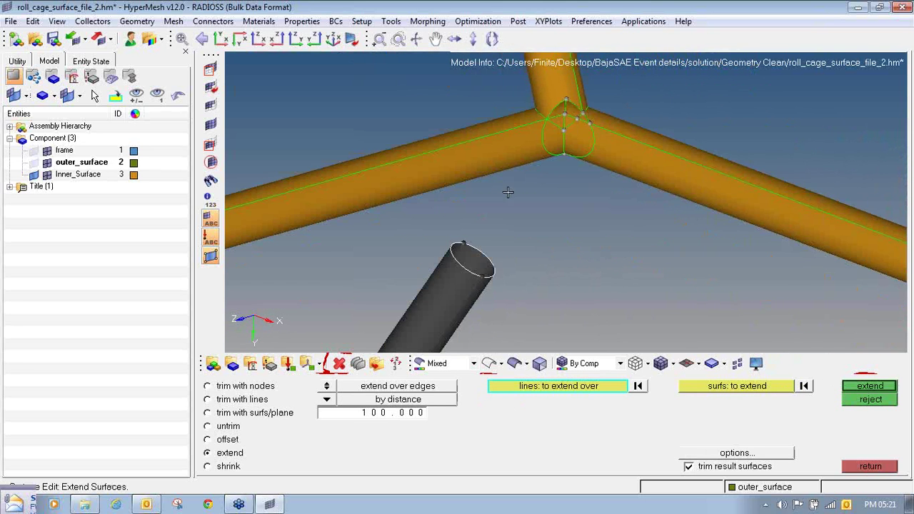
- Extend the unattached tube's open end by a distance of 200 so it passes fully through the joint
double_click(416, 414)
key("BackSpace")
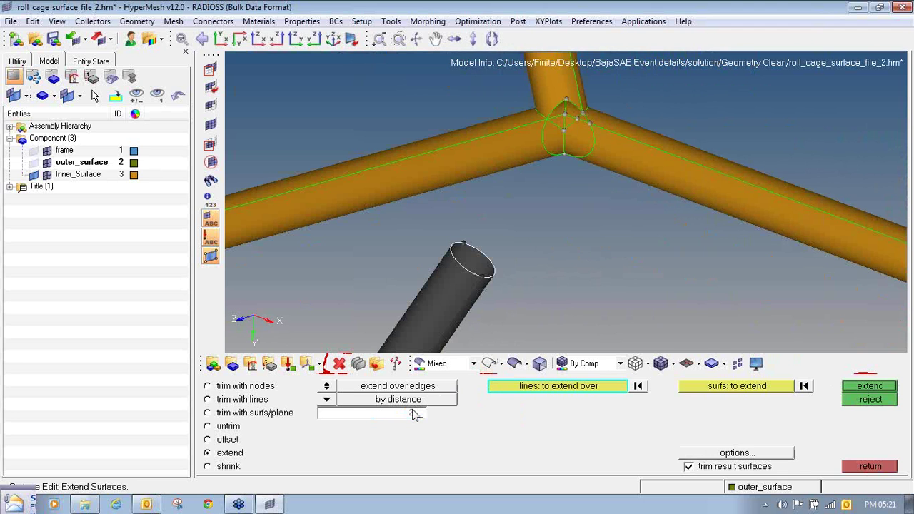
left_click(888, 388)
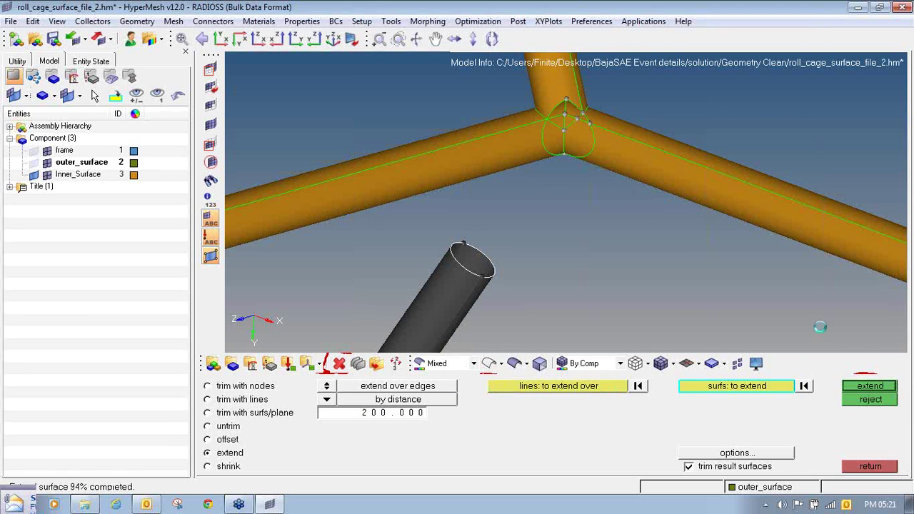
scroll(504, 205, "down", 5, "ctrl")
right_click_drag(518, 197, 493, 208, "ctrl")
scroll(492, 207, "up", 6, "ctrl")
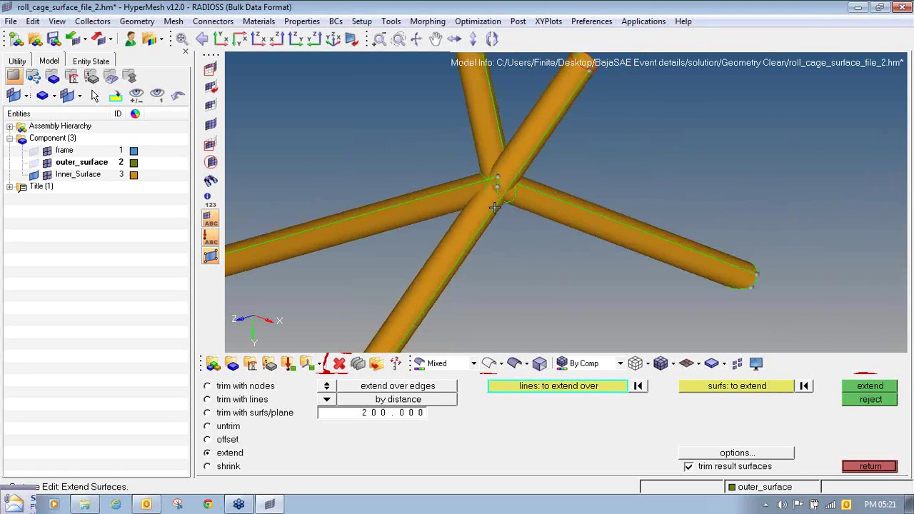
- Trim the extended tube against the joint's other tubes and outer patches using surface-to-surface trimming with both sets trimmed
left_click(256, 417)
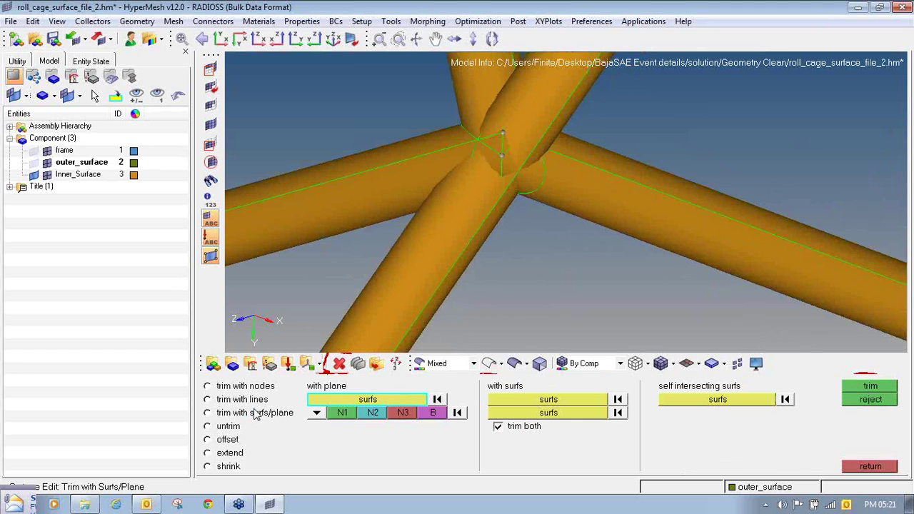
right_click_drag(546, 77, 510, 185, "ctrl")
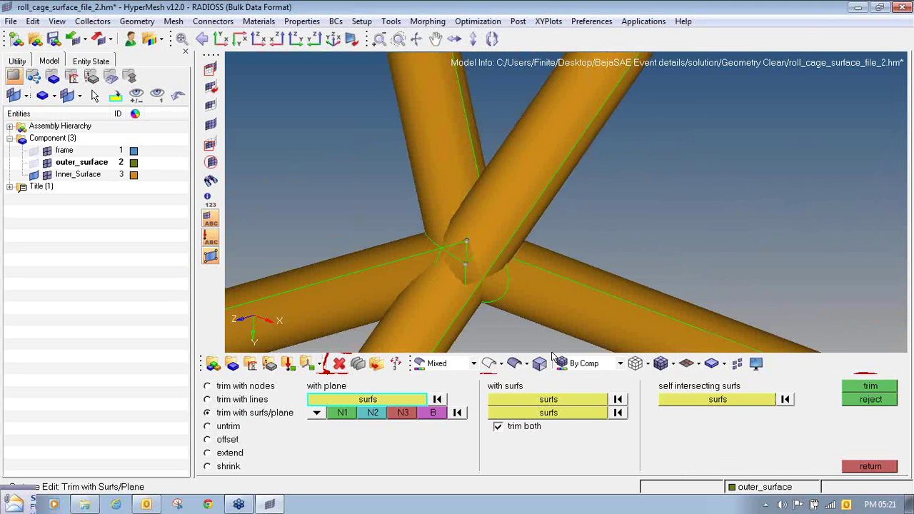
left_click(561, 401)
left_click(555, 135)
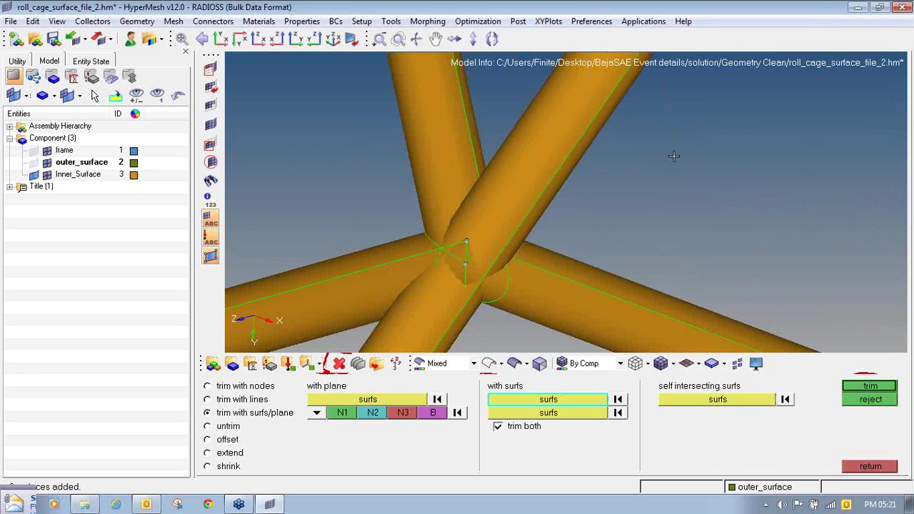
left_click(540, 418)
left_click_drag(497, 250, 474, 210, "ctrl")
left_click(474, 211)
left_click(554, 170)
left_click_drag(553, 170, 482, 177, "ctrl")
left_click(482, 176)
left_click(438, 156)
left_click_drag(439, 158, 430, 137, "ctrl")
scroll(460, 173, "up", 3, "ctrl")
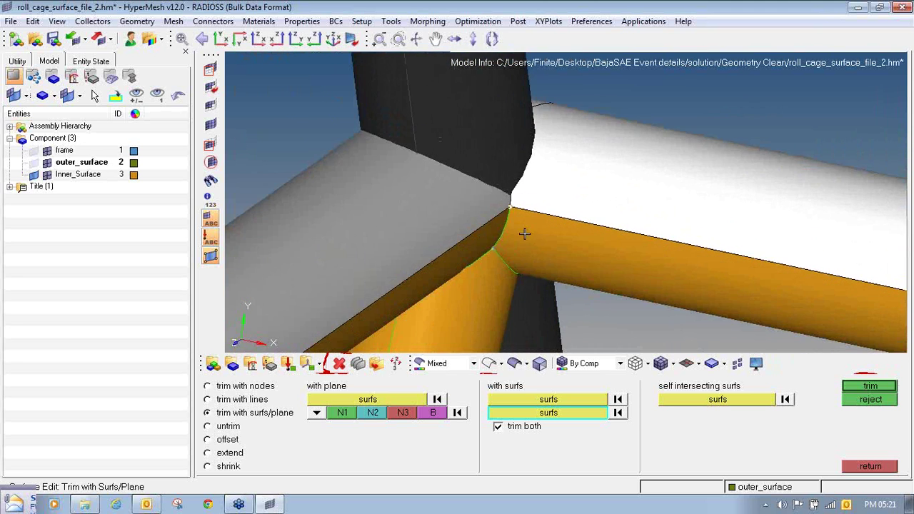
left_click_drag(524, 234, 353, 145, "ctrl")
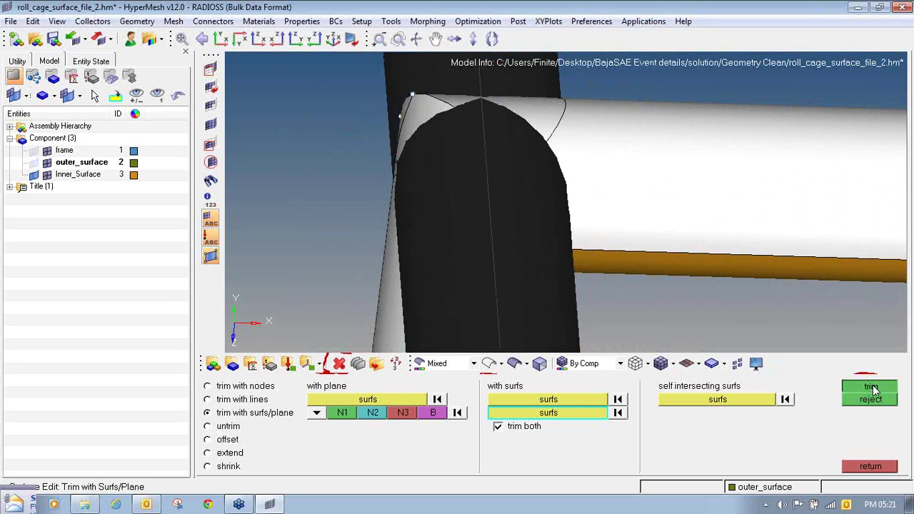
left_click(869, 386)
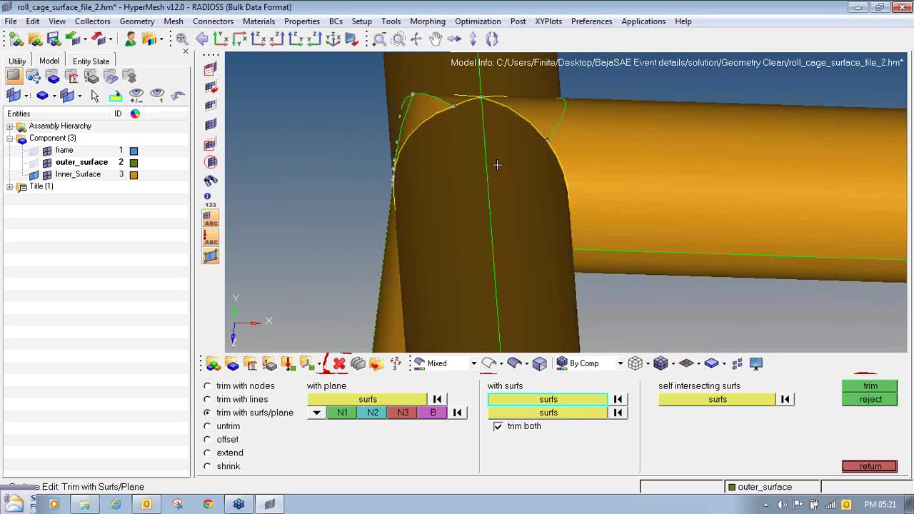
- Delete the overhanging piece of the extended tube that sticks out past the joint
mouse_move(497, 165)
left_mouse_down("ctrl")
mouse_move(524, 188)
mouse_move(475, 164)
mouse_move(559, 150)
mouse_move(487, 157)
left_mouse_up("ctrl")
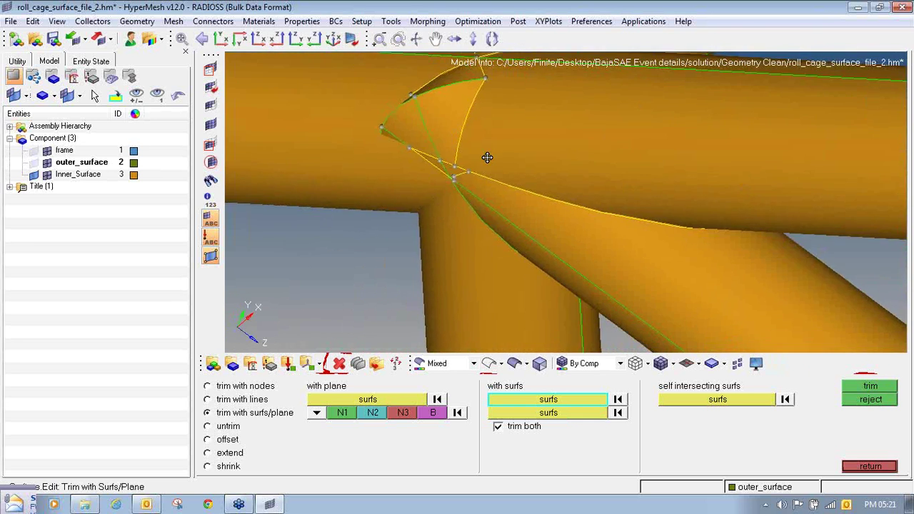
scroll(487, 157, "down", 5)
key("F2")
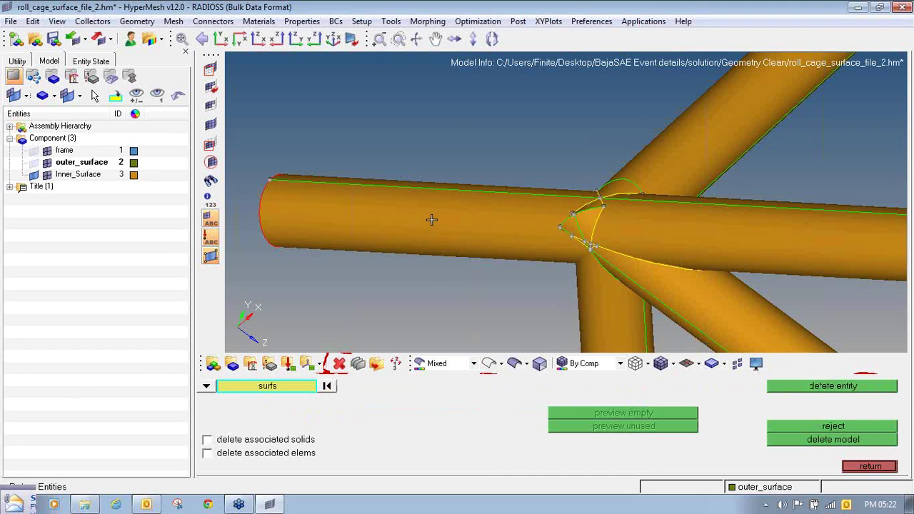
left_click(386, 221)
middle_click(435, 281)
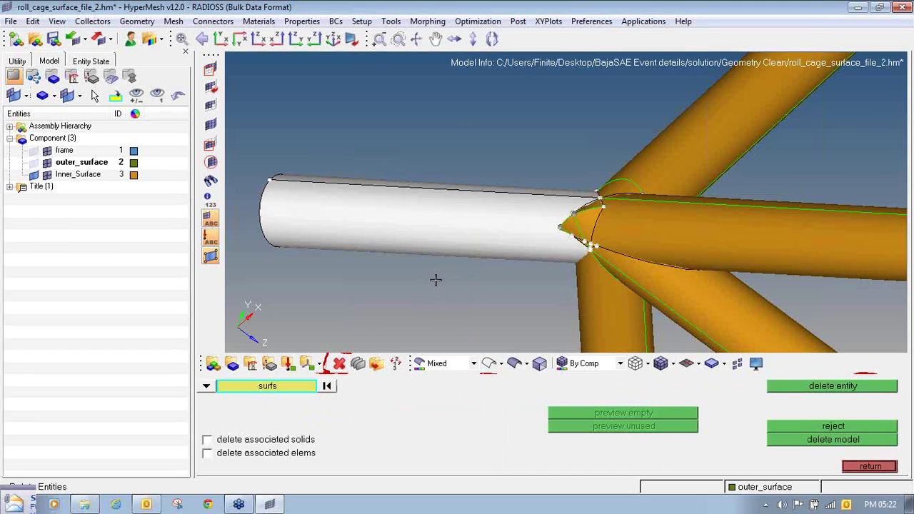
- Select the four tubes meeting at the joint as surfaces for masking
left_click_drag(487, 265, 607, 248, "ctrl")
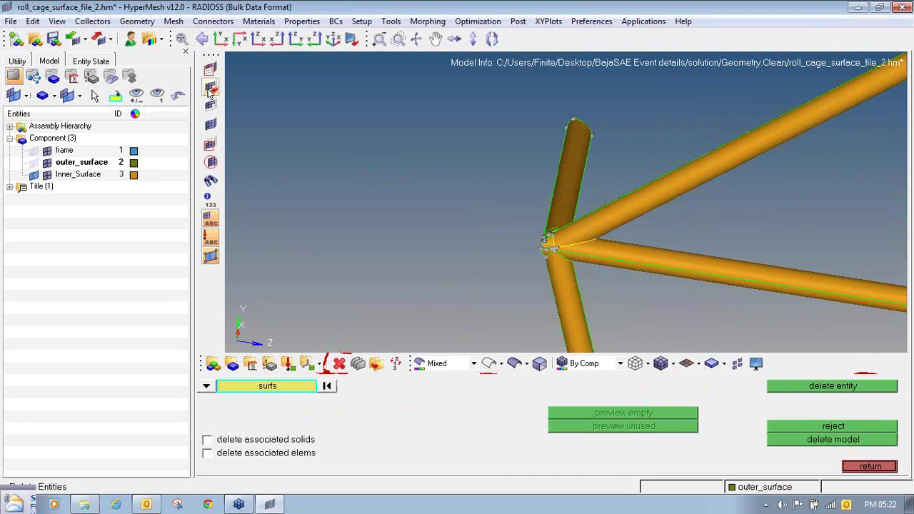
left_click(210, 70)
left_click_drag(442, 268, 459, 273, "ctrl")
right_click_drag(491, 285, 352, 189, "ctrl")
left_click_drag(412, 220, 477, 245, "shift")
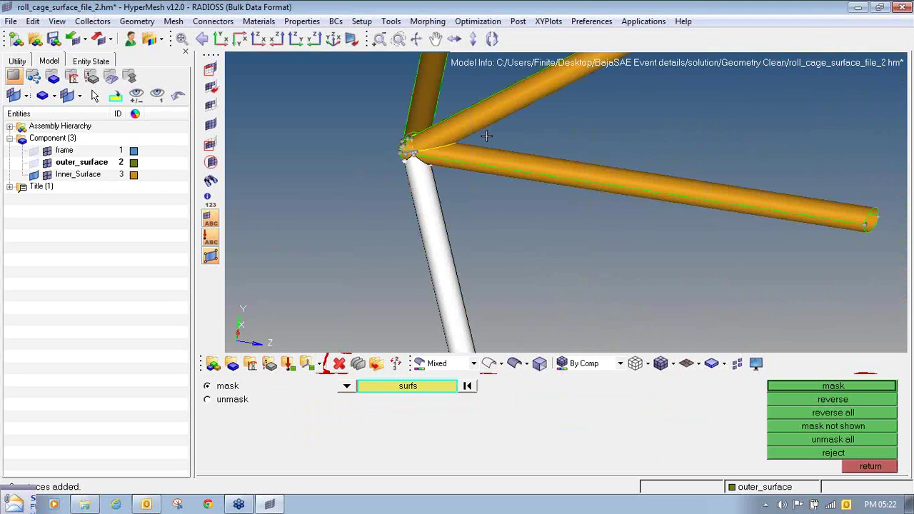
left_click_drag(496, 92, 582, 212, "shift")
right_click_drag(483, 179, 502, 272, "ctrl")
left_click_drag(387, 141, 460, 166, "shift")
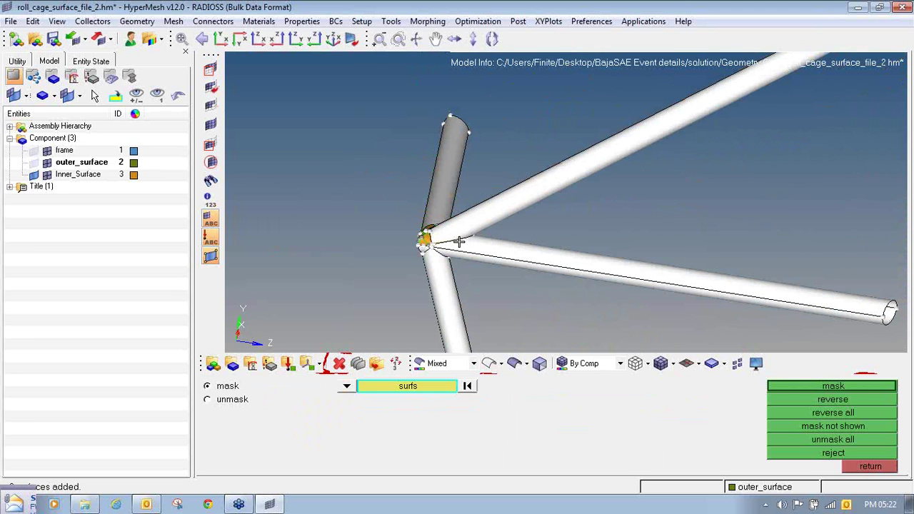
- Add the small outer patches around the joint to the selection and mask it, leaving only the internal surfaces shown
scroll(459, 240, "up", 6)
left_click_drag(414, 229, 431, 239, "ctrl")
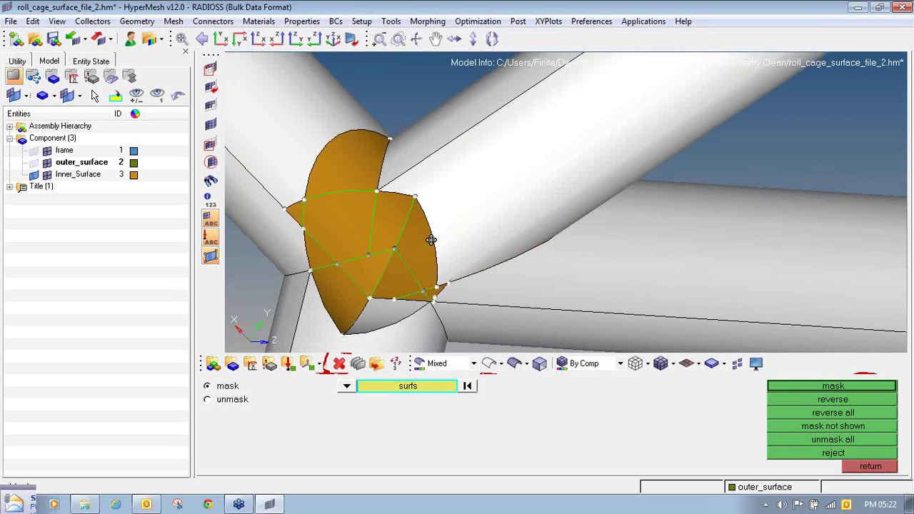
left_click(348, 222)
left_click(358, 179)
left_click(396, 216)
left_click(416, 238)
left_click(390, 277)
left_click(373, 274)
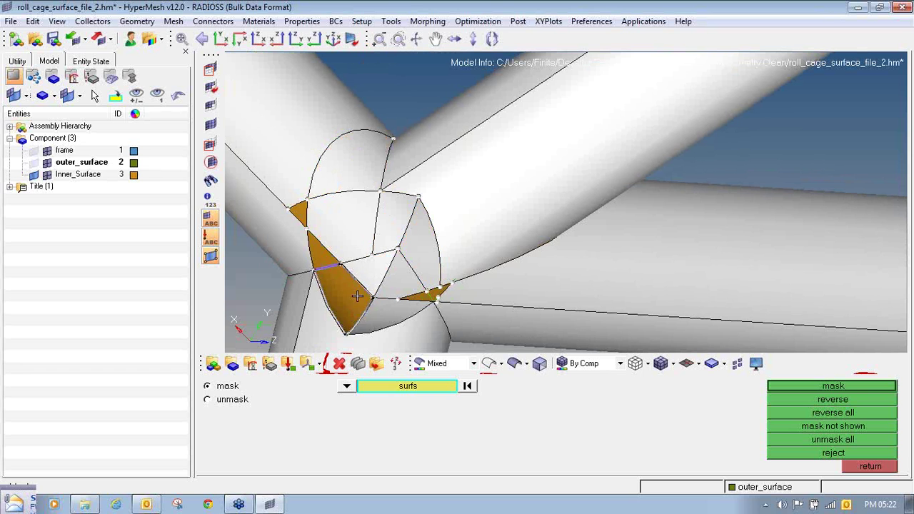
left_click(357, 296)
left_click(321, 253)
left_click(300, 213)
left_click(422, 296)
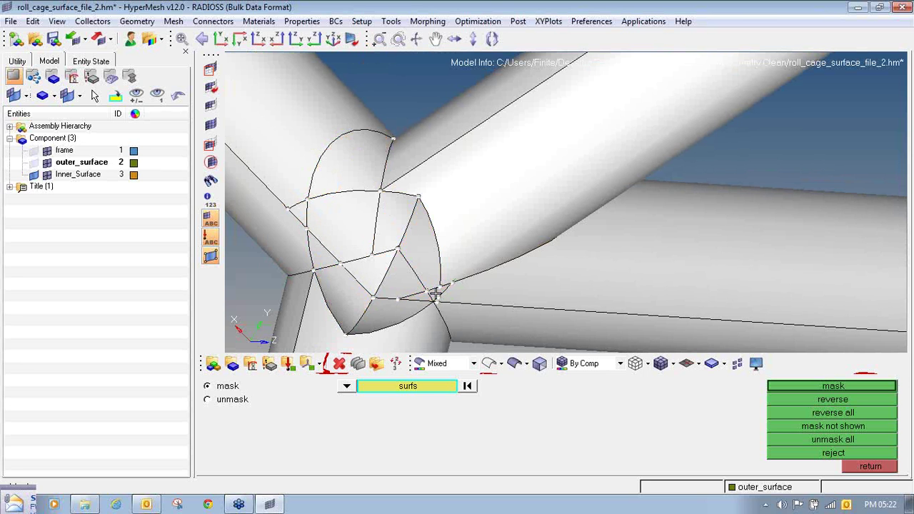
left_click_drag(433, 295, 489, 241, "ctrl")
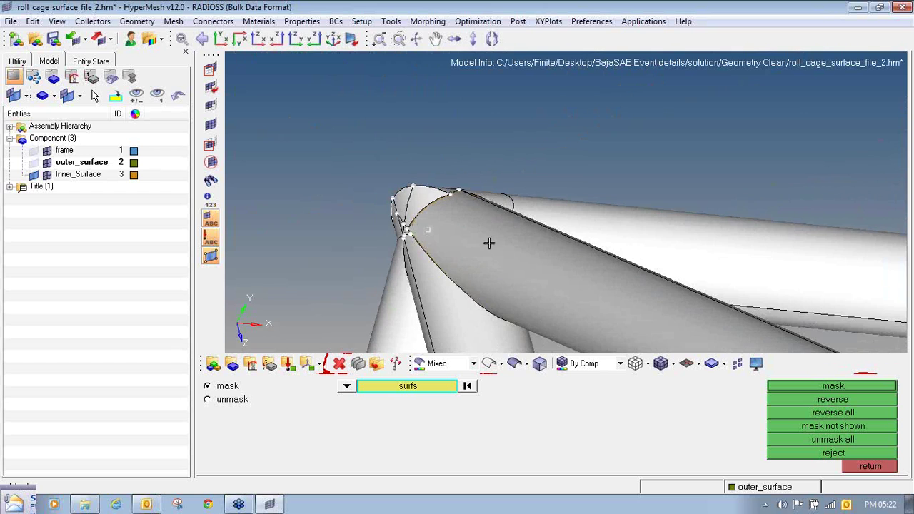
left_click(843, 398)
- Delete the internal surfaces left inside the four-tube joint and unmask all surfaces
left_click(339, 363)
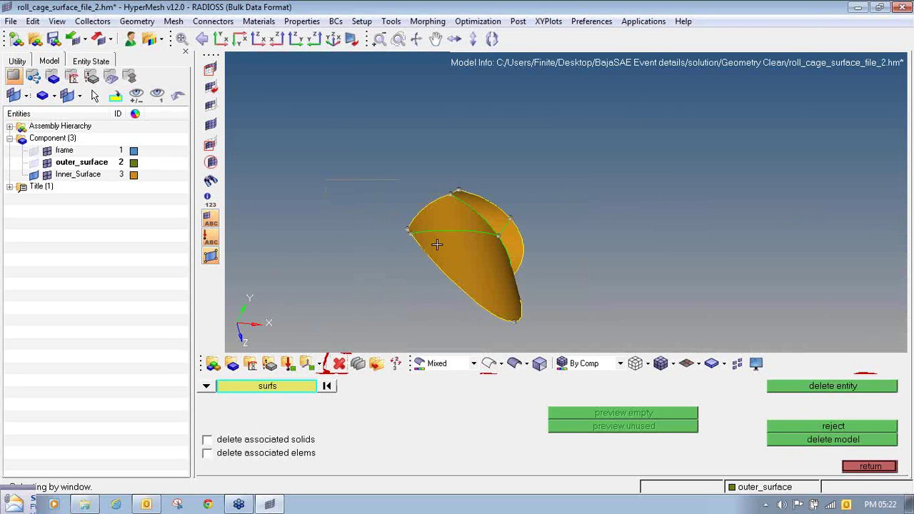
left_click(438, 245)
left_click(783, 395)
key("F5")
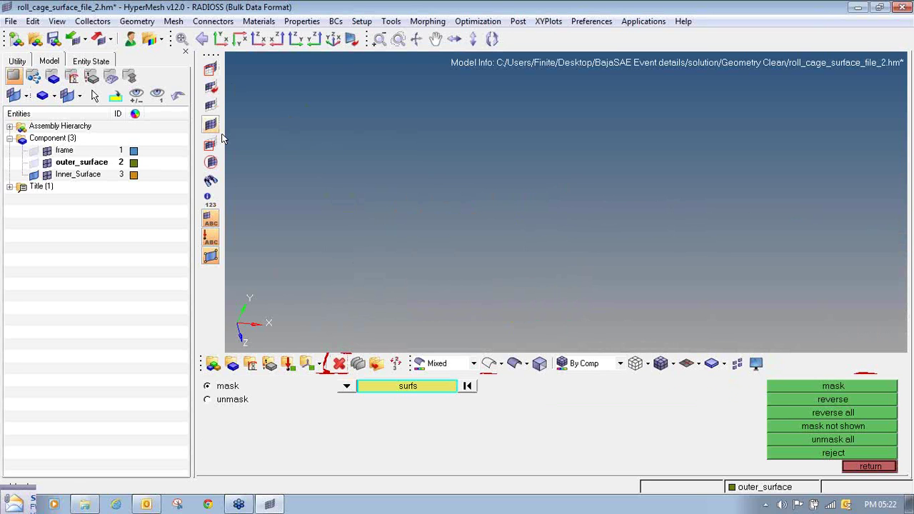
left_click(818, 441)
scroll(472, 204, "down", 3)
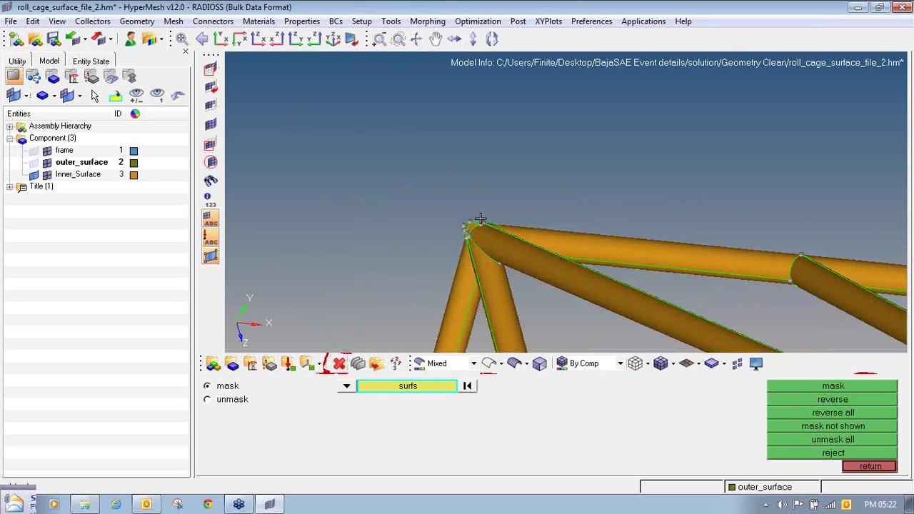
left_click_drag(481, 234, 397, 224, "ctrl")
scroll(396, 224, "up", 2)
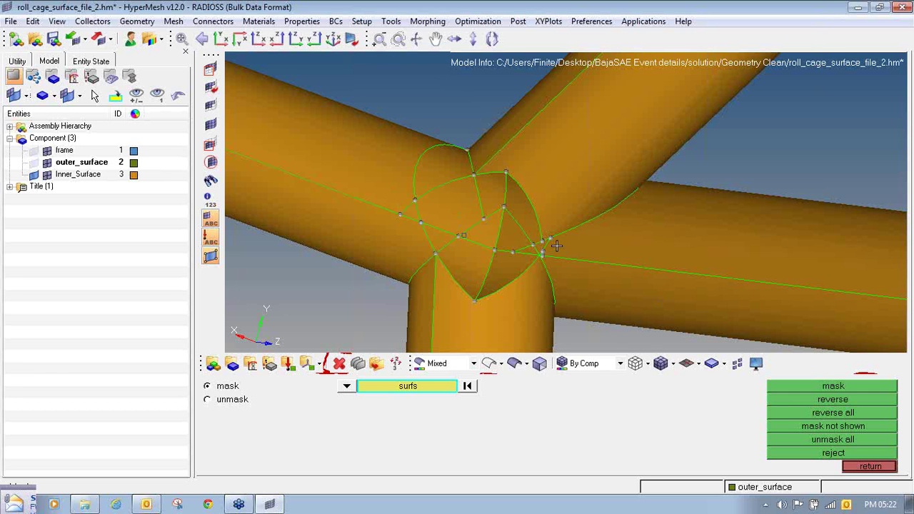
- Leave masking and unsplit the leftover trim lines on the upper tube beside the four-tube joint
key("Escape")
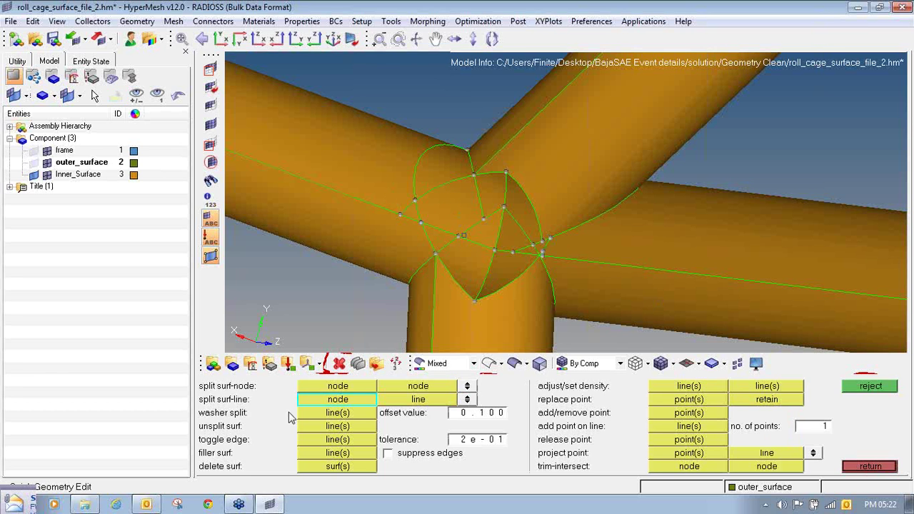
left_click(347, 442)
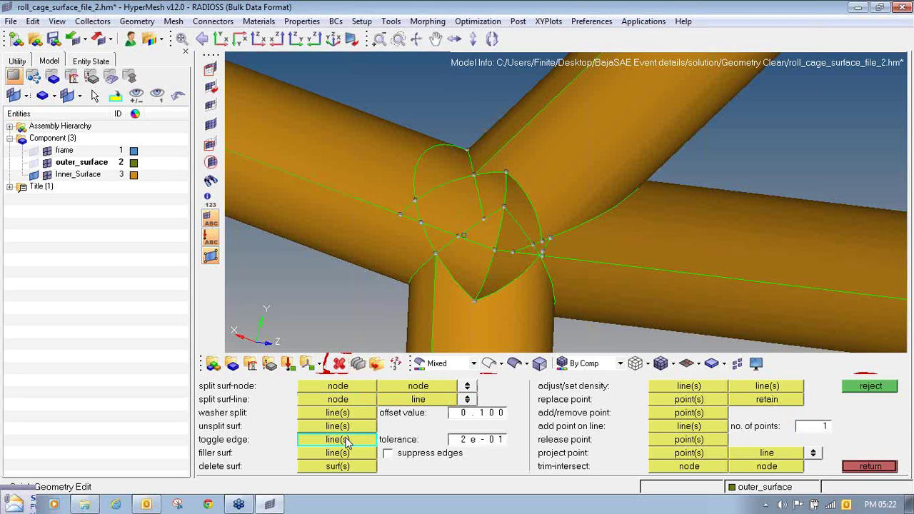
left_click(346, 430)
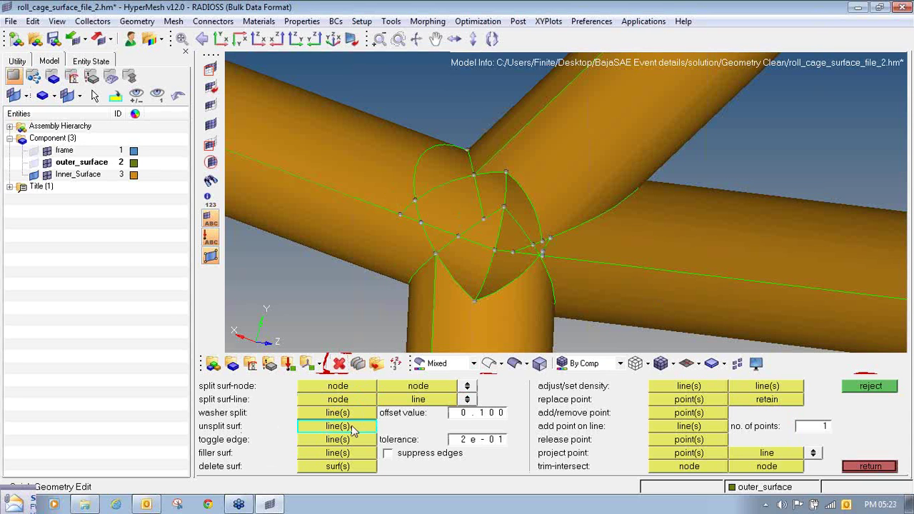
left_click(417, 175)
left_click(426, 193)
left_click(407, 208)
left_click(415, 207)
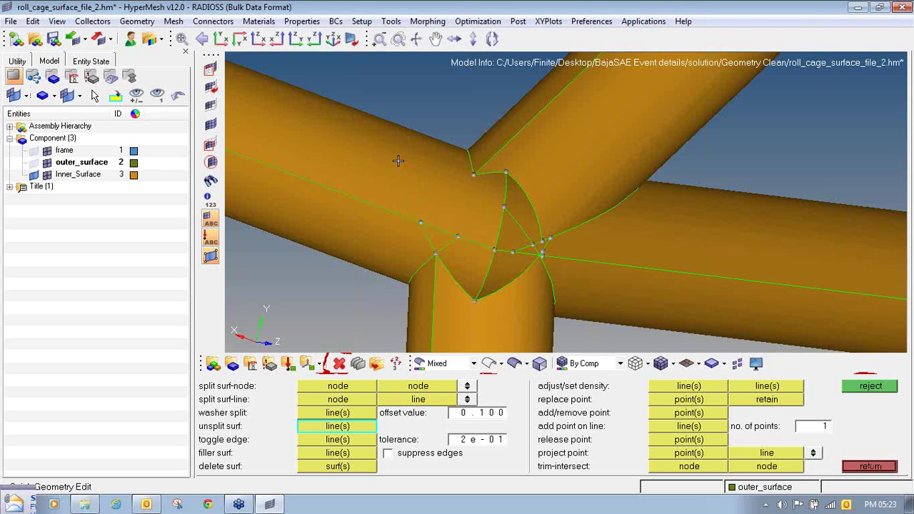
scroll(397, 160, "down", 2)
middle_click_drag(354, 111, 563, 303)
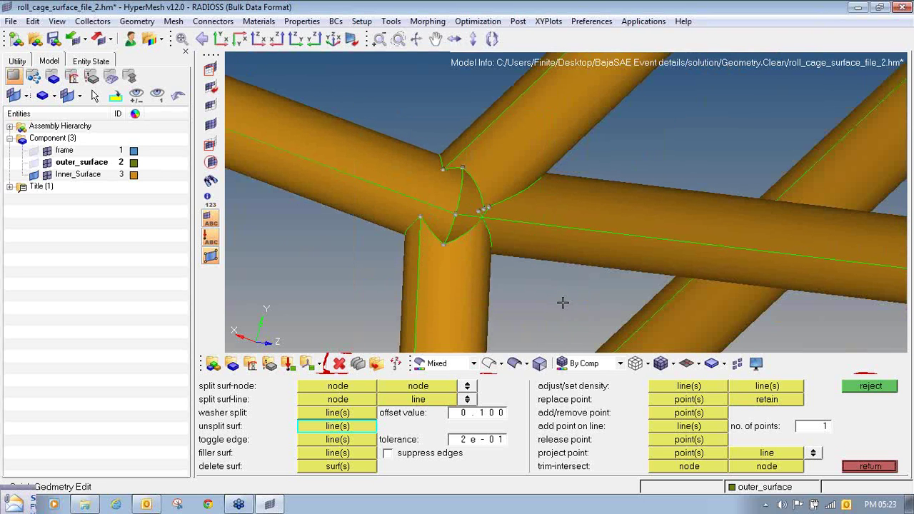
- Toggle the short stray edge beside the tube corner on the other side of the joint to suppress it
left_click_drag(516, 177, 456, 245, "ctrl")
scroll(456, 245, "up", 5)
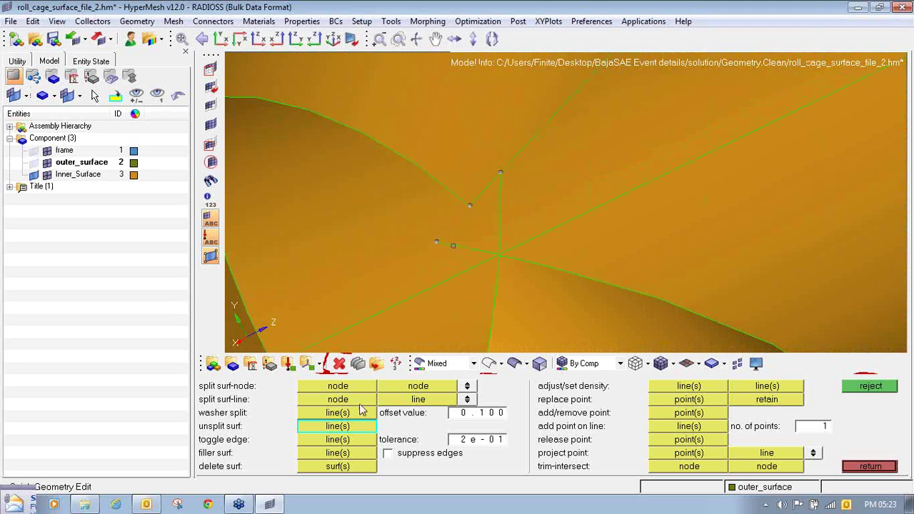
left_click(350, 437)
left_click(469, 240)
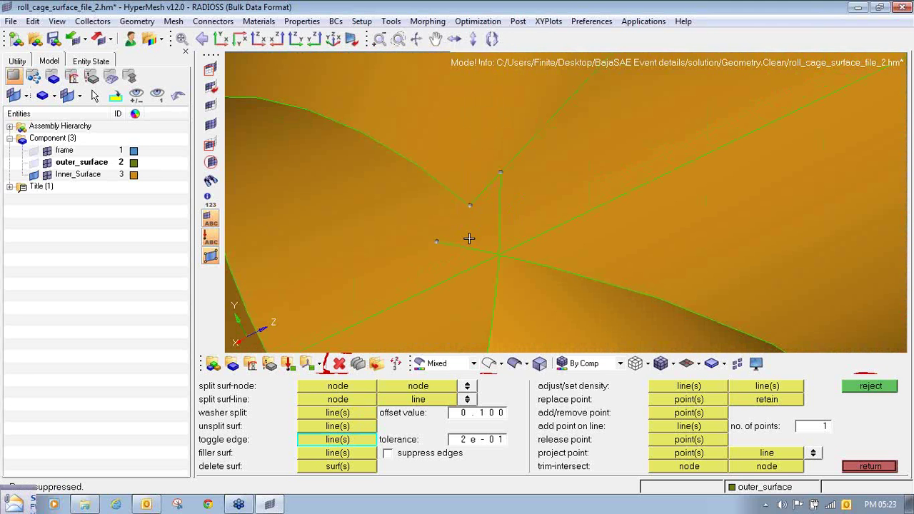
- Try to add a point at the lower tube's tip and split the surface from the upper corner to it, then undo both
scroll(469, 239, "down", 4)
left_click_drag(459, 199, 485, 249, "ctrl")
scroll(484, 248, "up", 4, "ctrl")
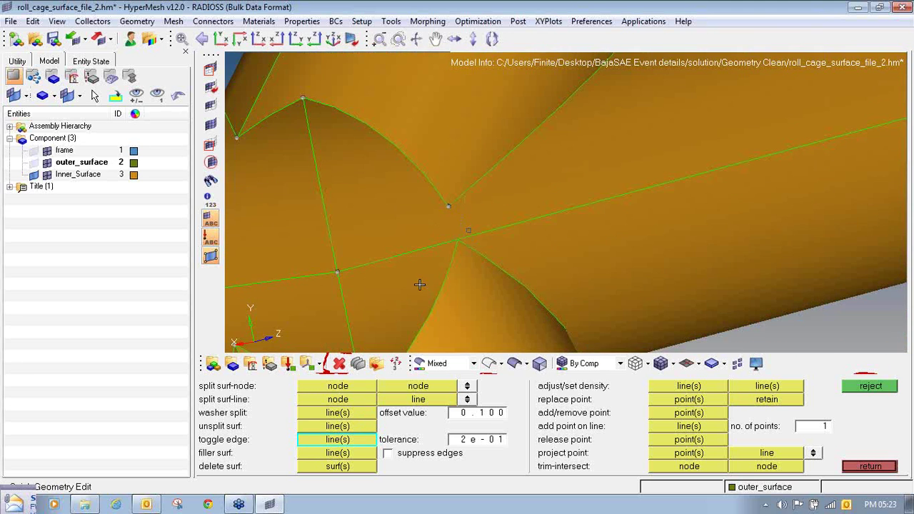
left_click(664, 414)
left_click(457, 239)
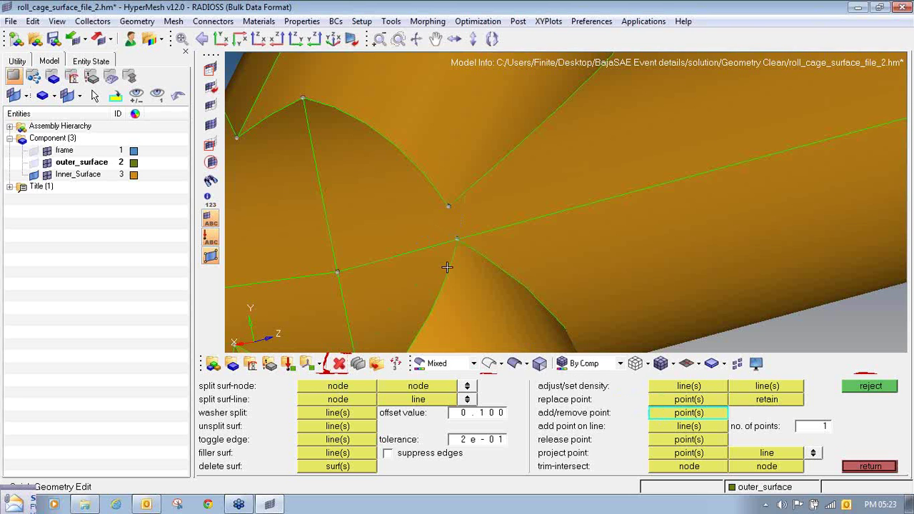
left_click(355, 386)
left_click(449, 207)
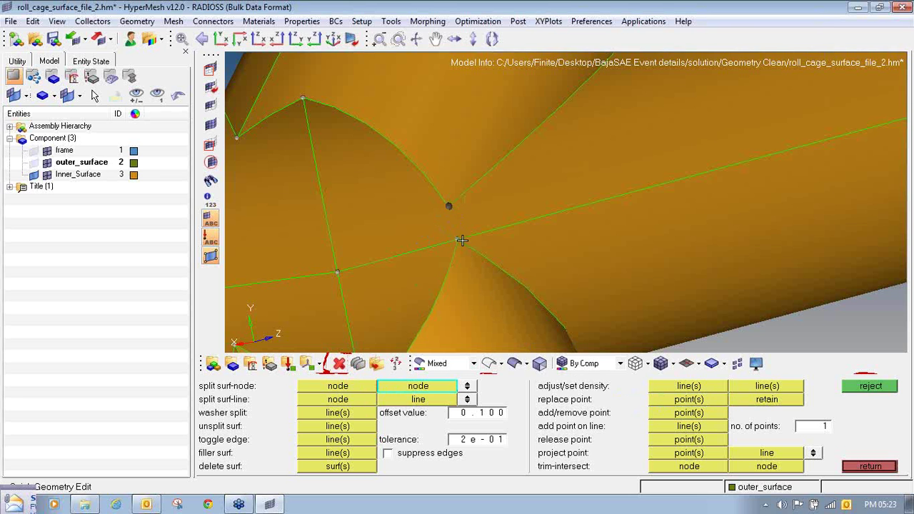
left_click(457, 240)
scroll(453, 246, "up", 3)
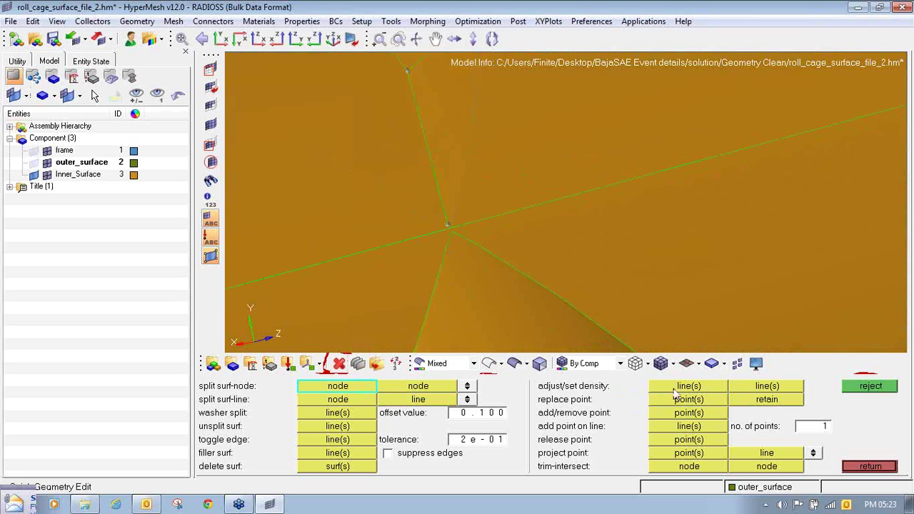
left_click(871, 386)
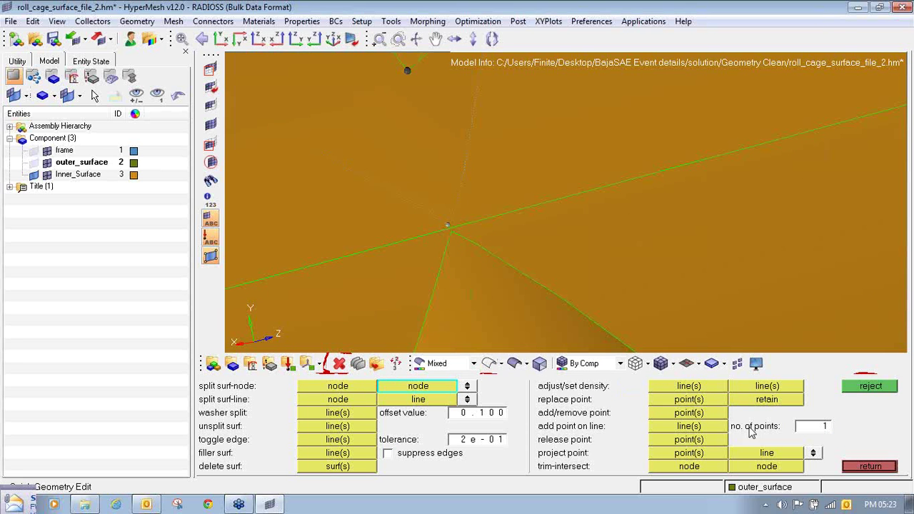
left_click(689, 413)
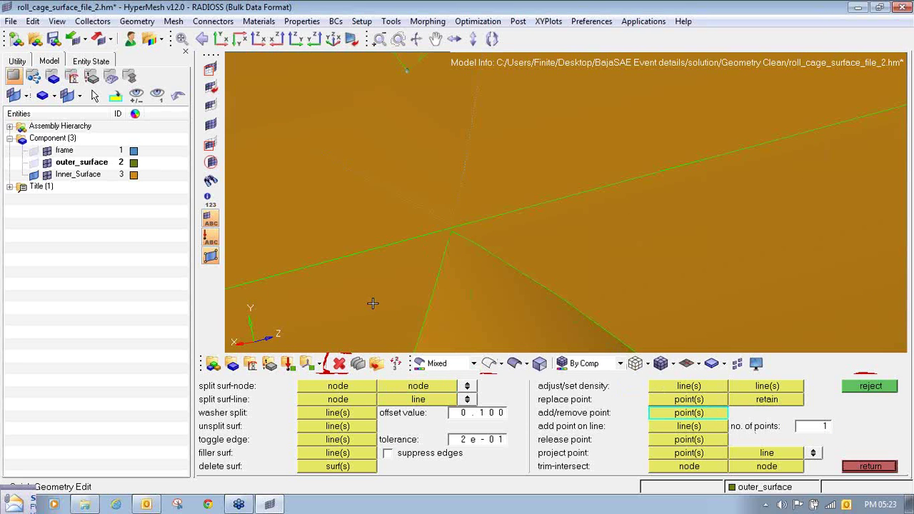
- Split the surface from the upper tube's corner node to the through tube's seam line at the lower tube's tip
left_click(350, 399)
left_click(405, 70)
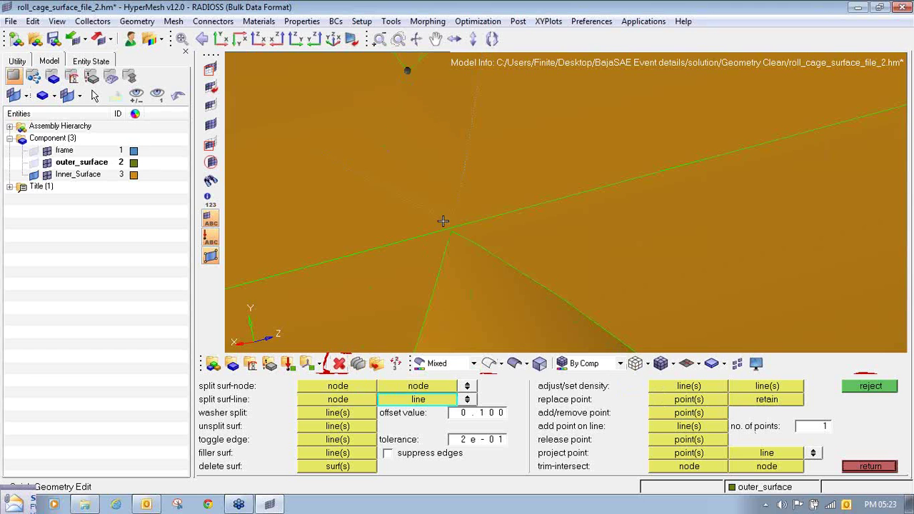
left_click(450, 228)
scroll(453, 229, "down", 4)
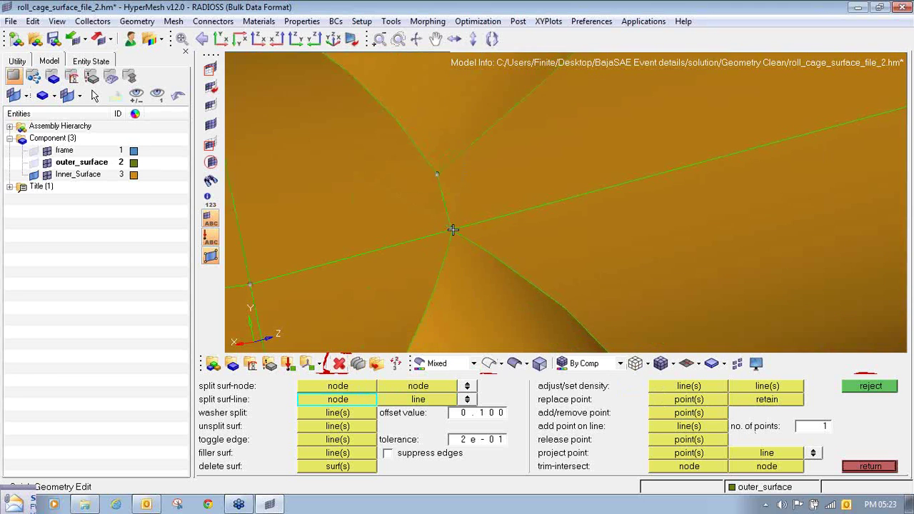
- Check the extent of the split surfaces at the joint, and inspect the joint from other sides and the whole frame
key("F12")
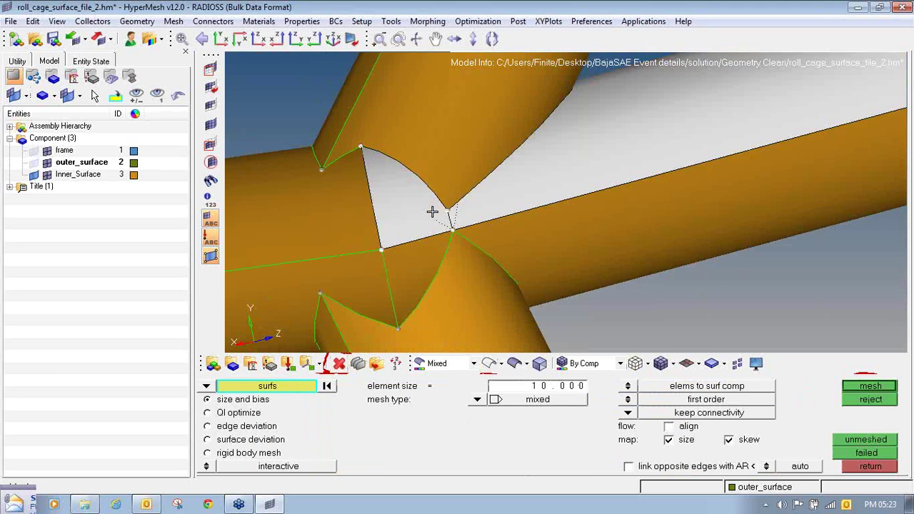
key("F11")
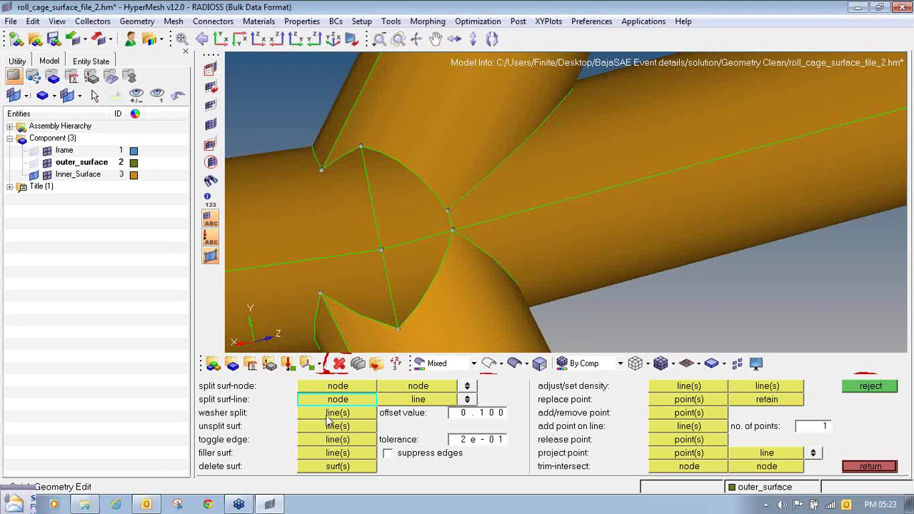
scroll(449, 223, "down", 3)
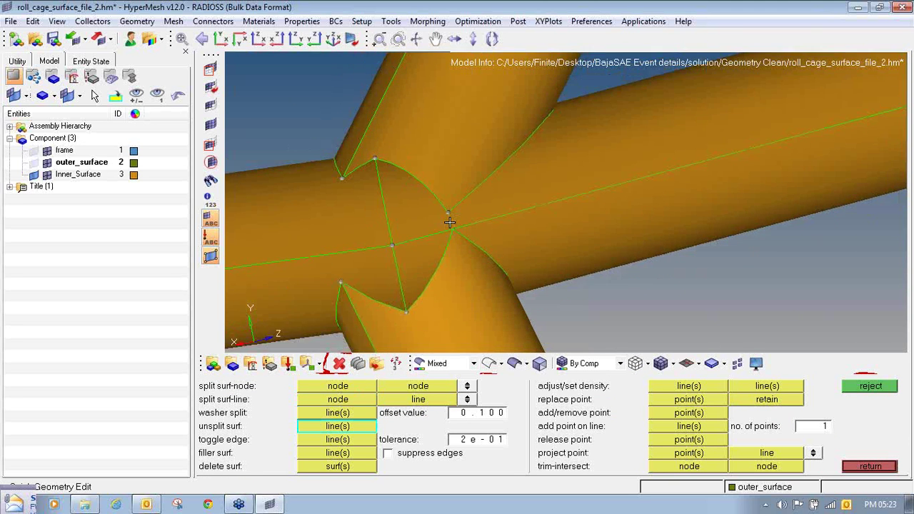
left_click_drag(449, 219, 592, 215, "ctrl")
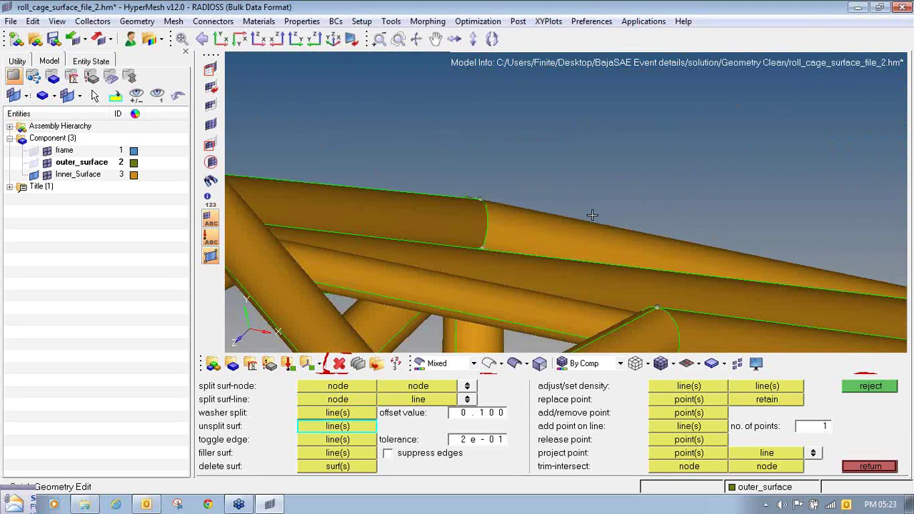
left_click_drag(494, 257, 372, 254, "ctrl")
scroll(455, 230, "down", 5)
scroll(460, 247, "up", 3)
scroll(461, 248, "down", 4)
scroll(479, 259, "down", 3)
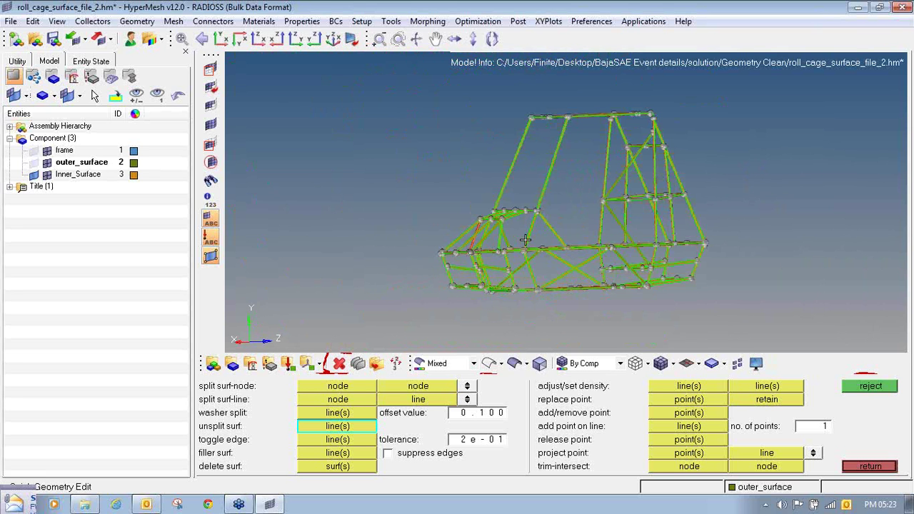